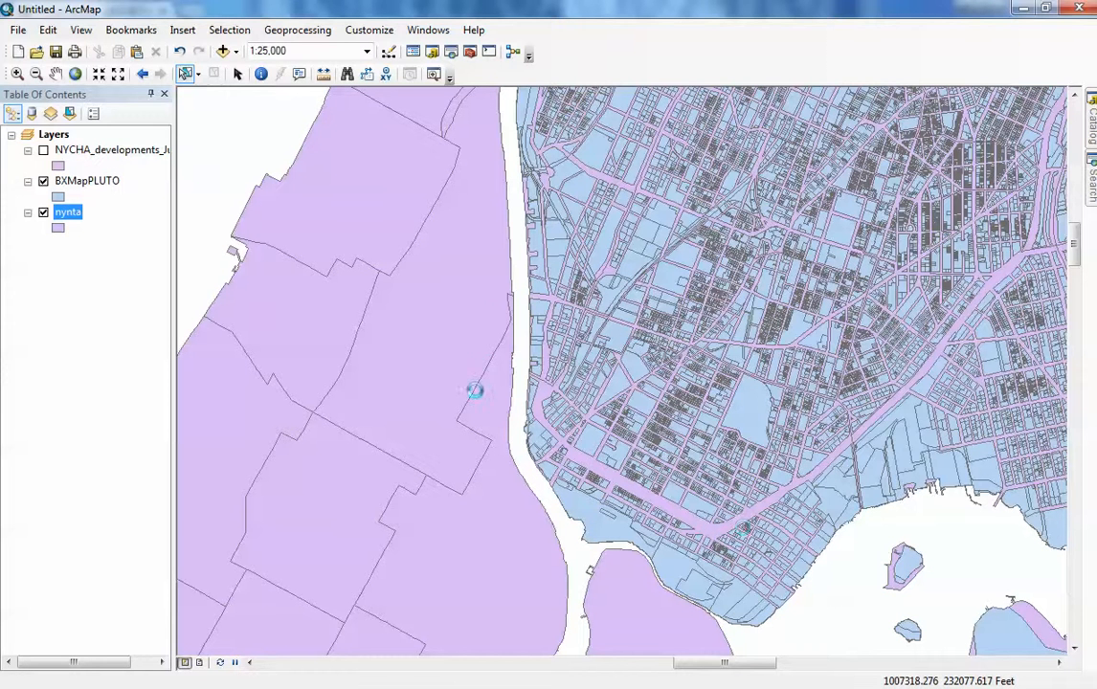
- Use Select By Location to select BXMapPLUTO features that are within the selected nynta feature
left_click(229, 30)
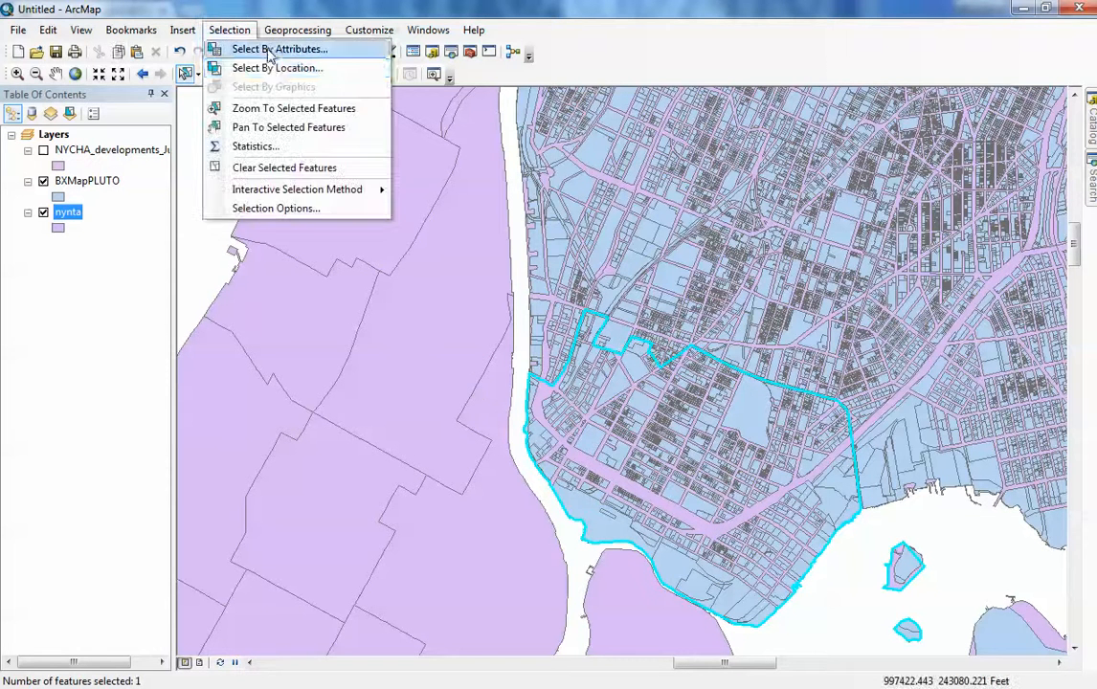
left_click(245, 67)
left_click_drag(293, 78, 397, 100)
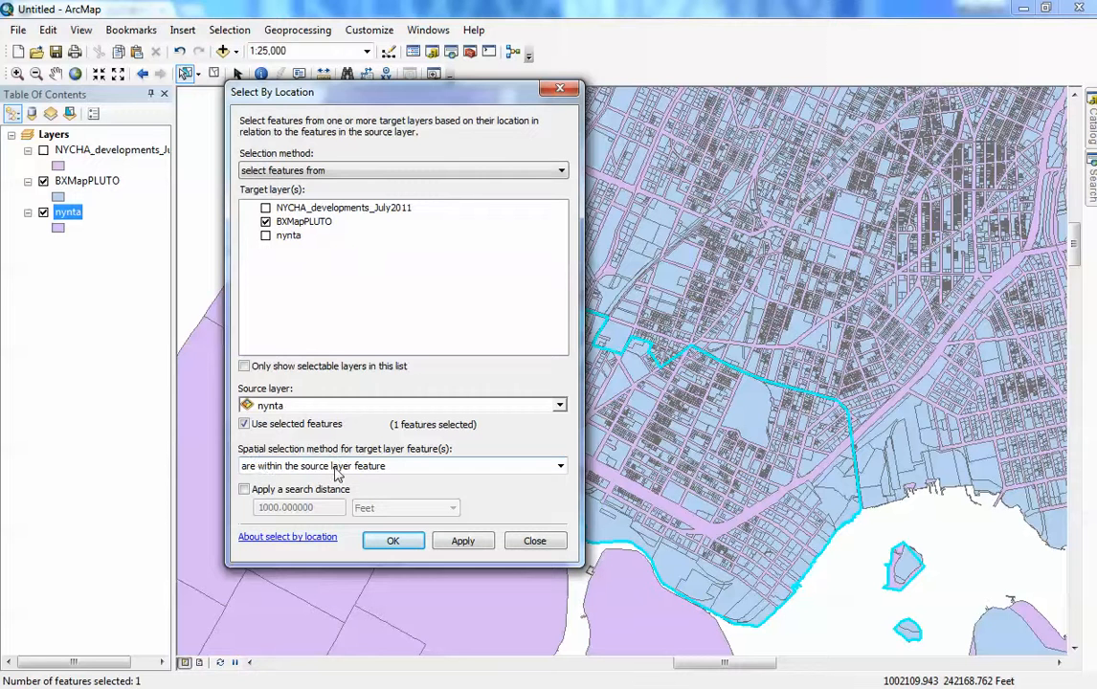
left_click(395, 541)
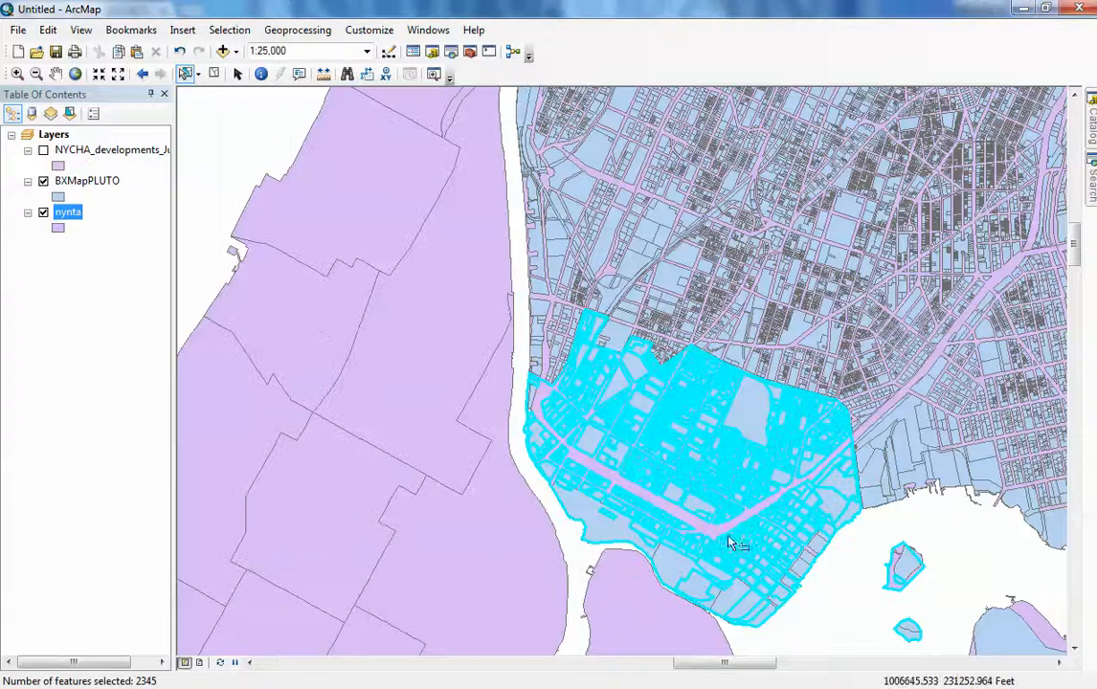
- Create a new layer from the selected BXMapPLUTO features
right_click(80, 188)
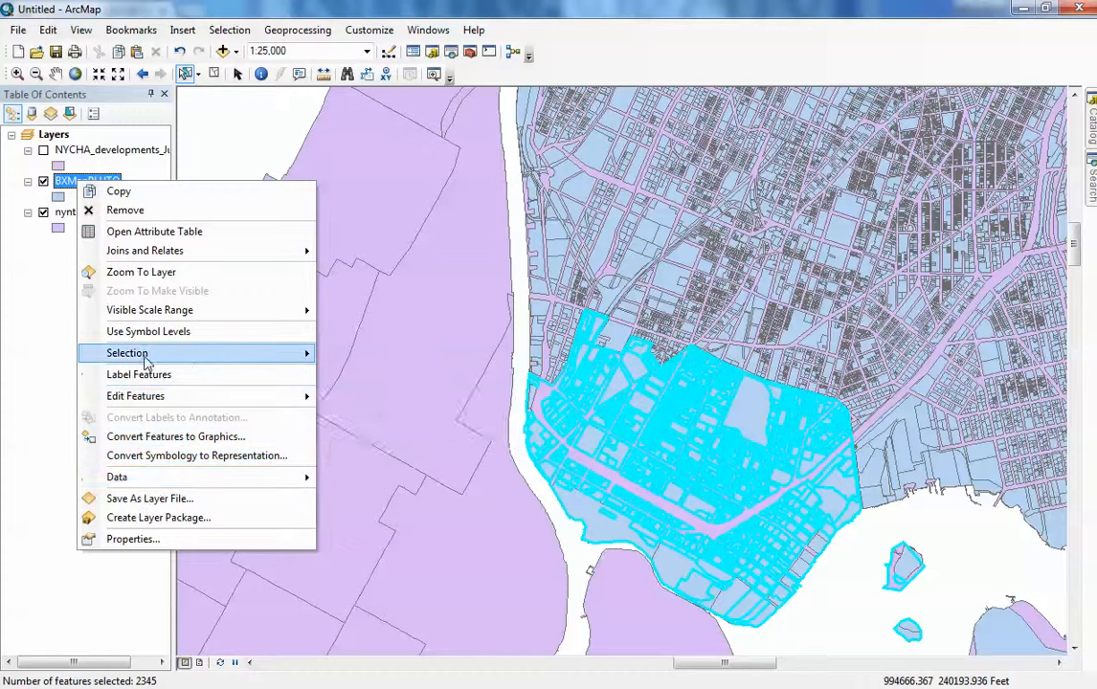
mouse_move(148, 355)
left_click(387, 517)
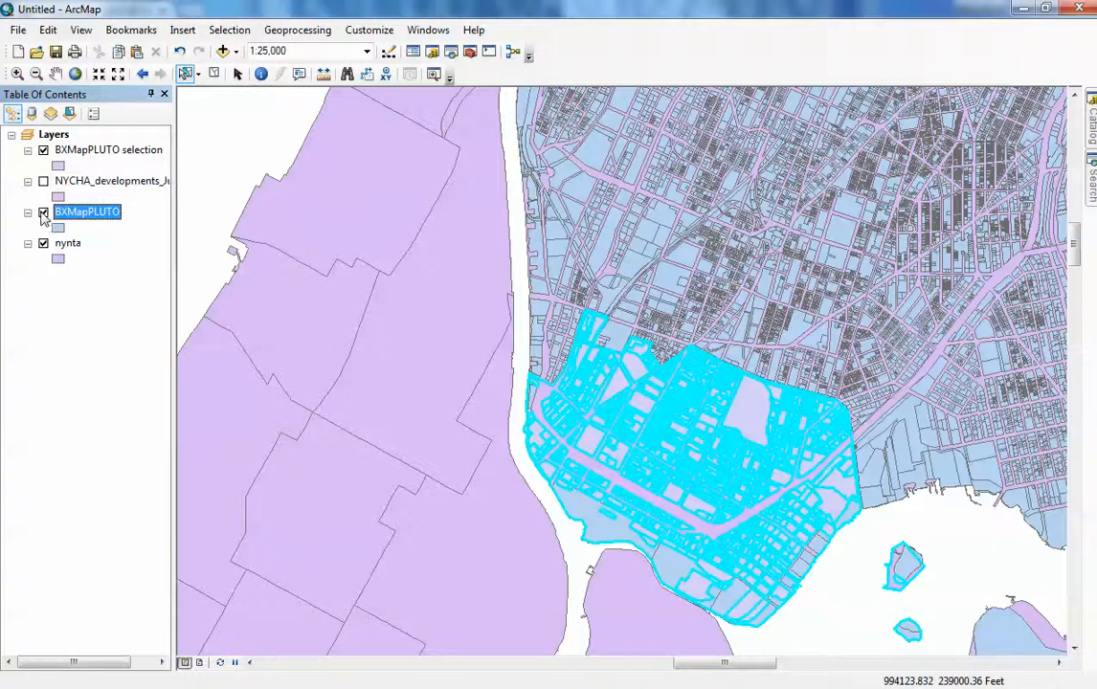
- Turn off the original BXMapPLUTO and nynta layers
left_click(43, 212)
left_click(43, 243)
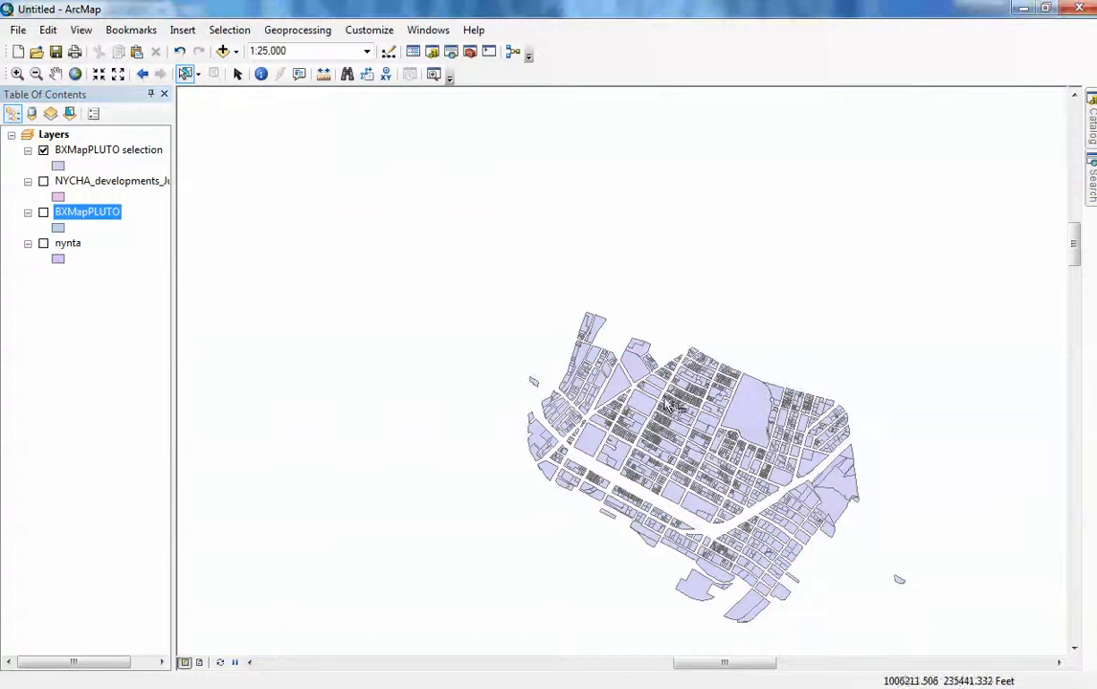
scroll(675, 435, "up", 1)
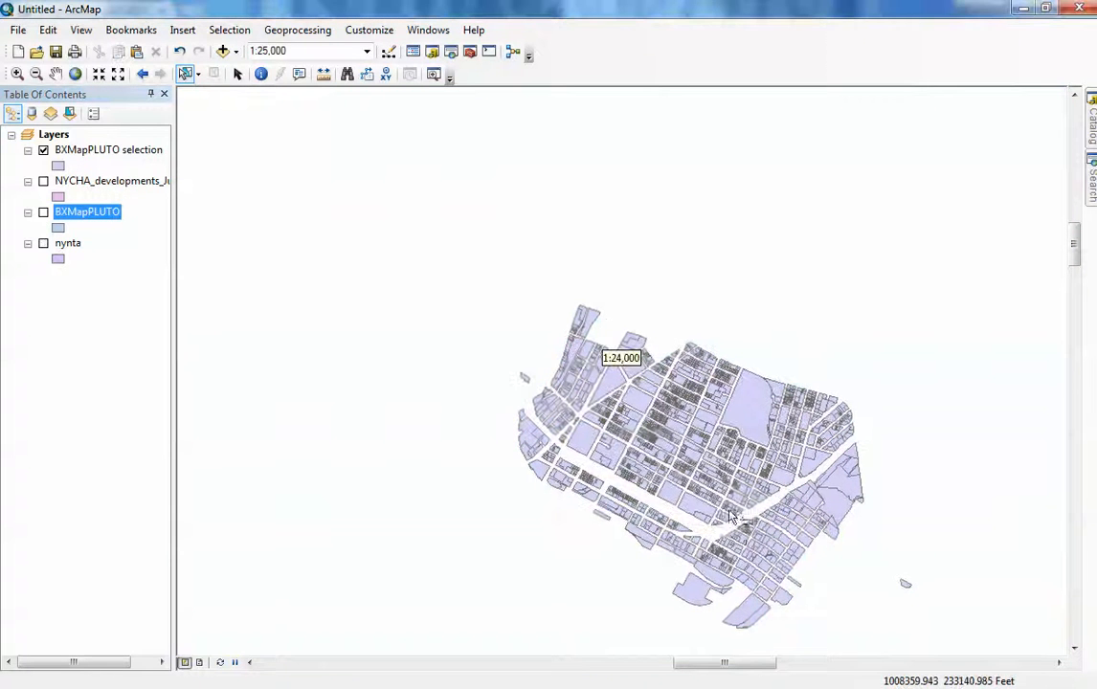
- Turn nynta back on and create a new layer from its selected neighborhood feature
left_click(43, 243)
left_click(591, 534)
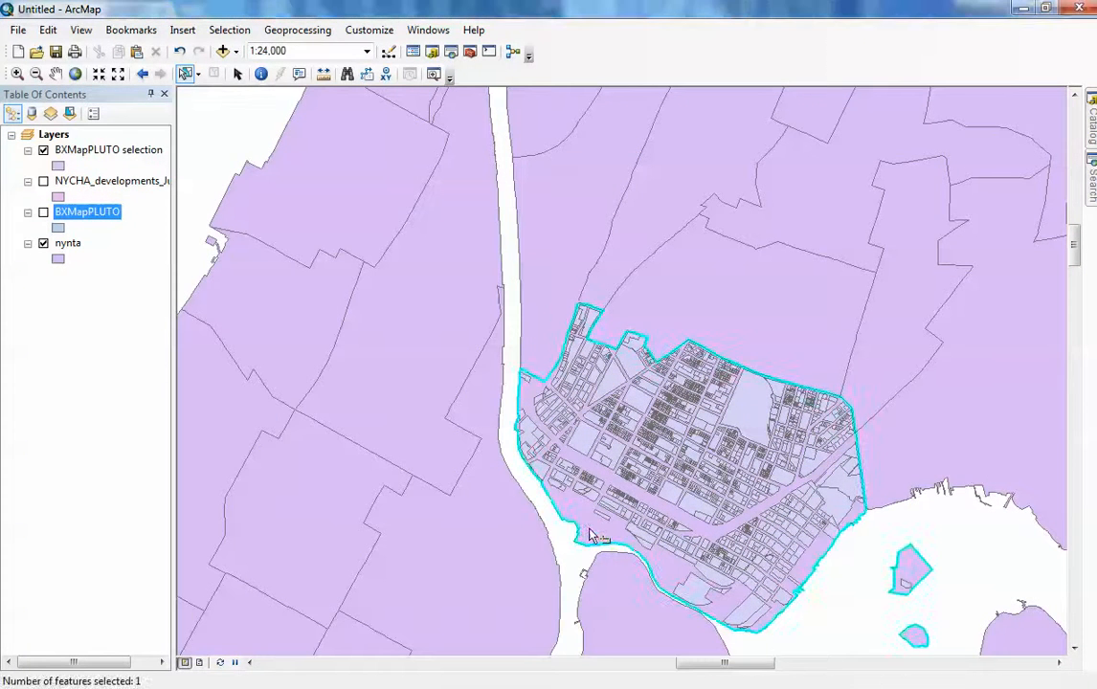
right_click(69, 249)
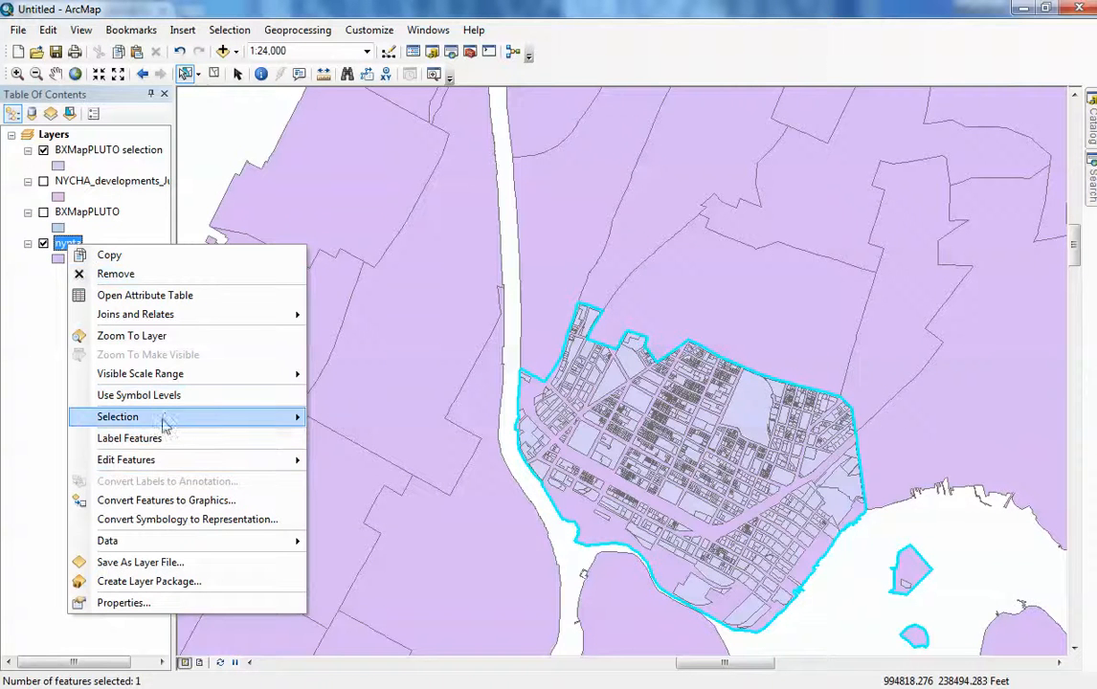
mouse_move(164, 423)
left_click(379, 577)
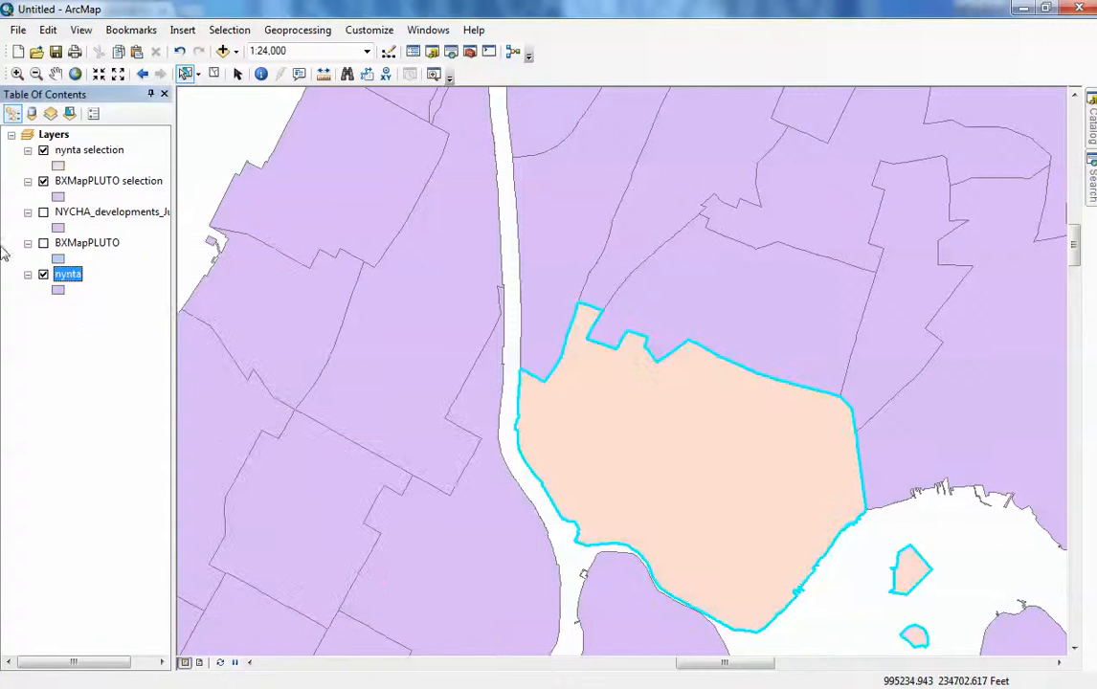
- Turn off nynta and move the nynta selection layer below the BXMapPLUTO selection layer
left_click(43, 275)
left_click(87, 151)
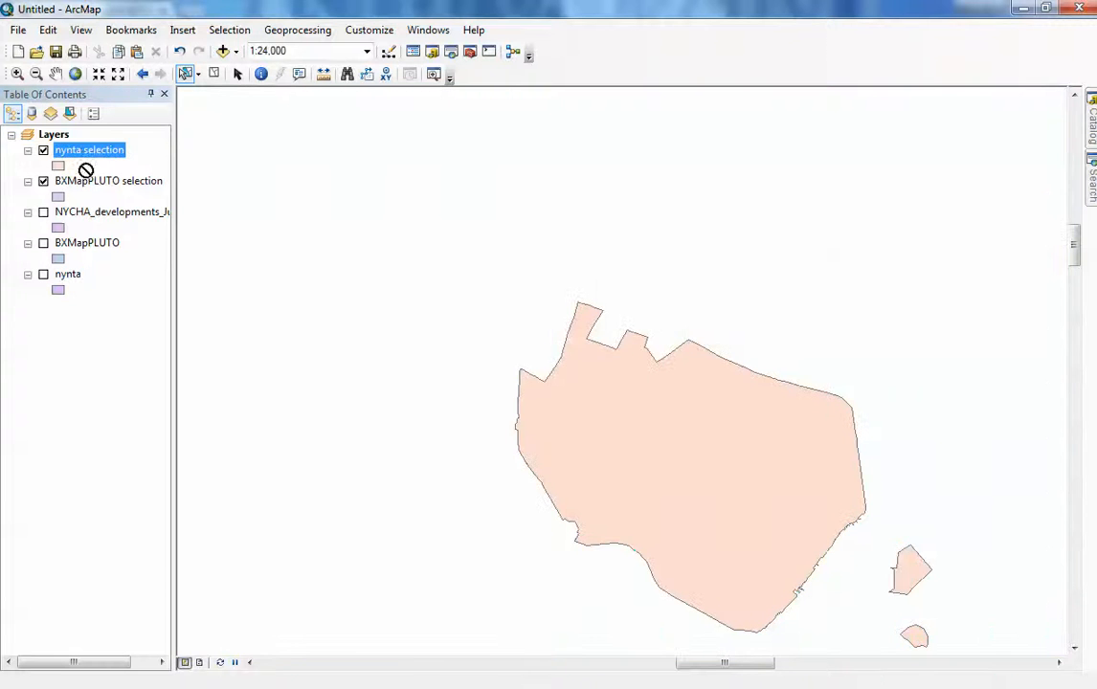
left_click_drag(87, 191, 87, 188)
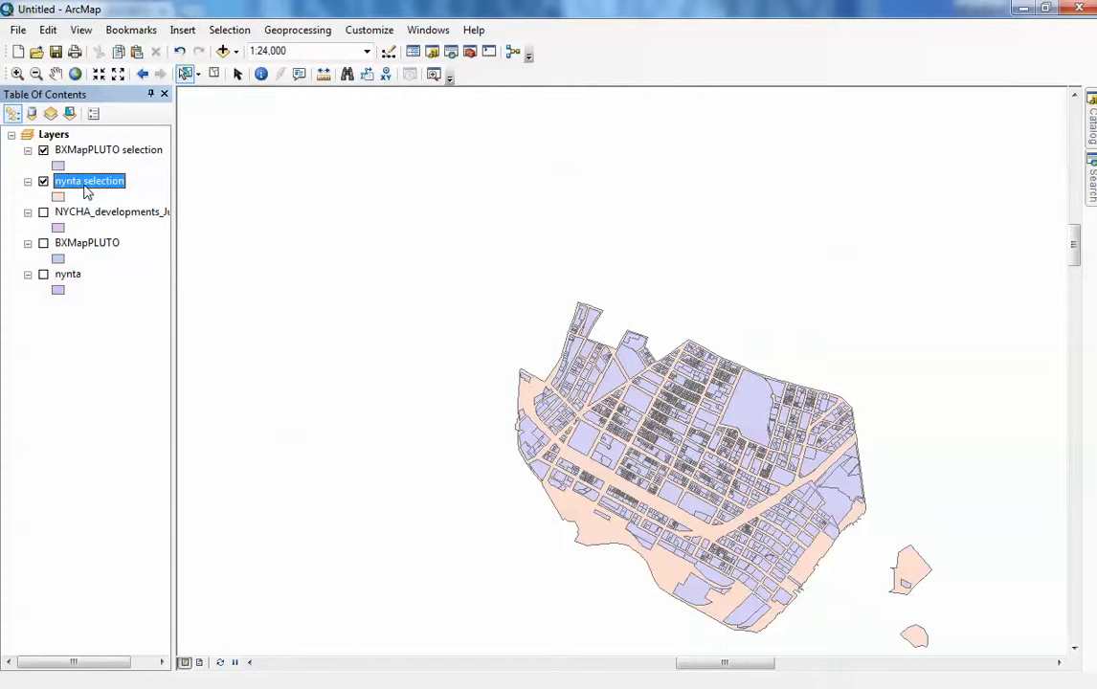
- Open the BXMapPLUTO selection attribute table and browse its fields before closing it
scroll(962, 555, "down", 2)
scroll(885, 467, "up", 2)
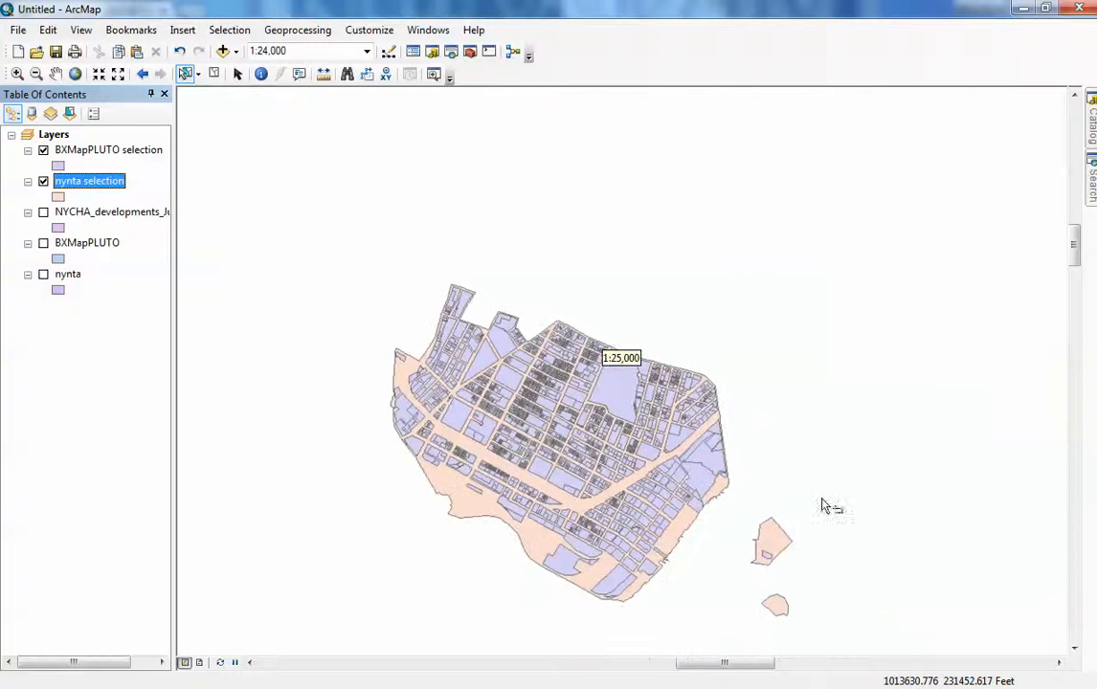
mouse_move(1074, 245)
left_mouse_down()
mouse_move(1076, 260)
mouse_move(1075, 247)
left_mouse_up()
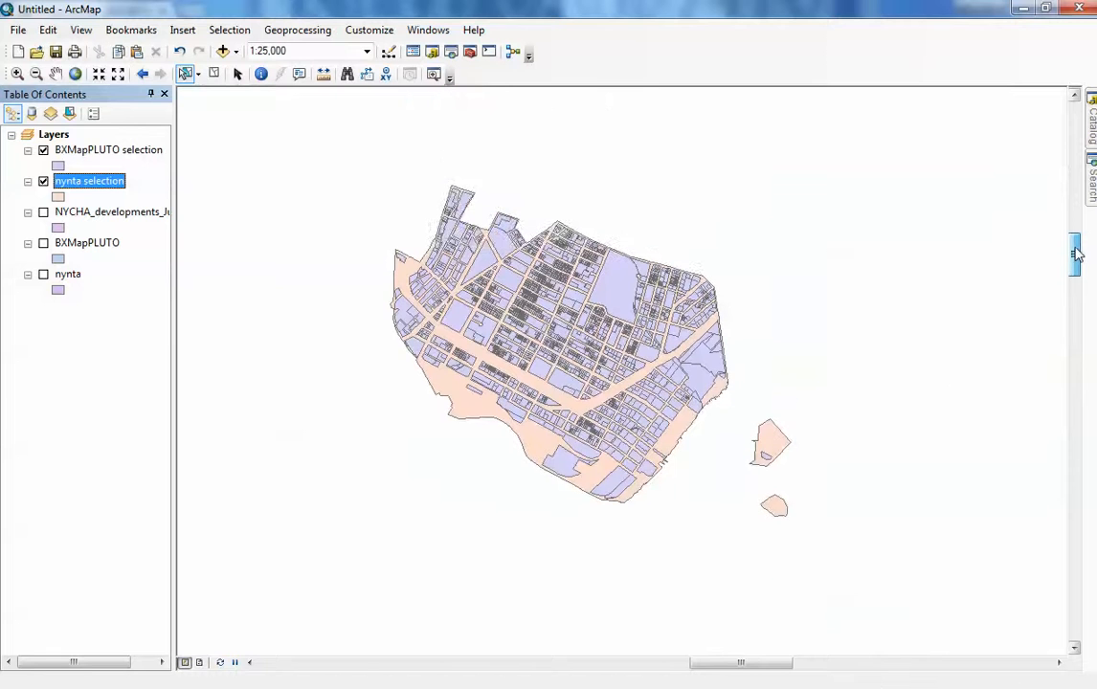
left_click(82, 153)
right_click(82, 154)
left_click(146, 198)
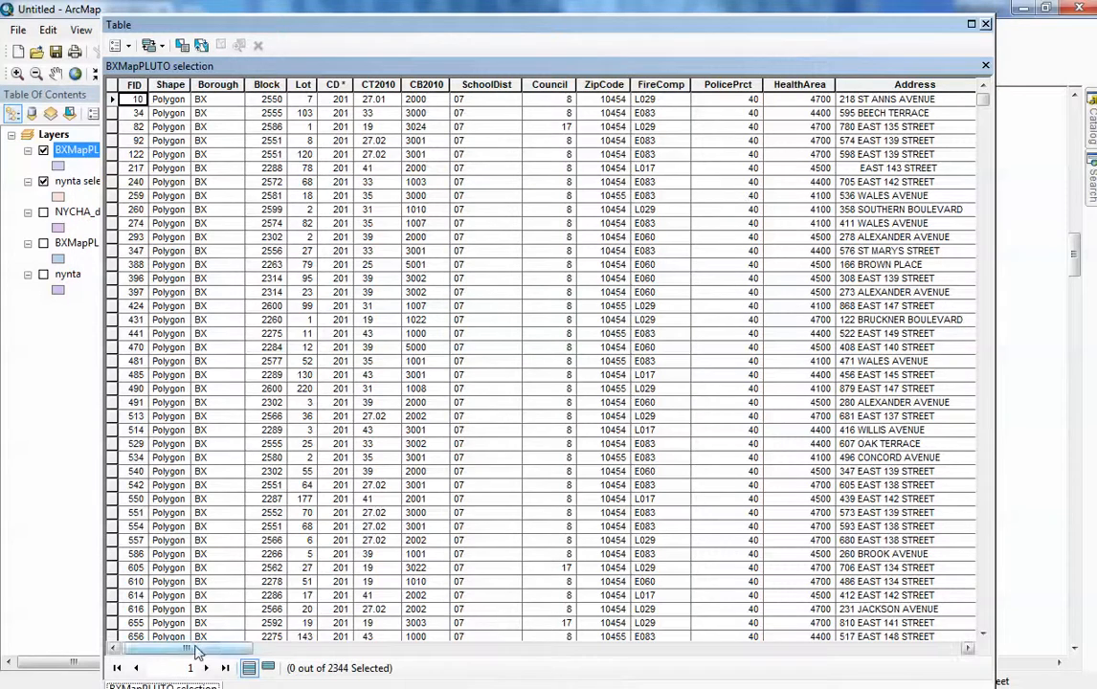
mouse_move(187, 650)
left_mouse_down()
mouse_move(373, 653)
mouse_move(360, 654)
left_mouse_up()
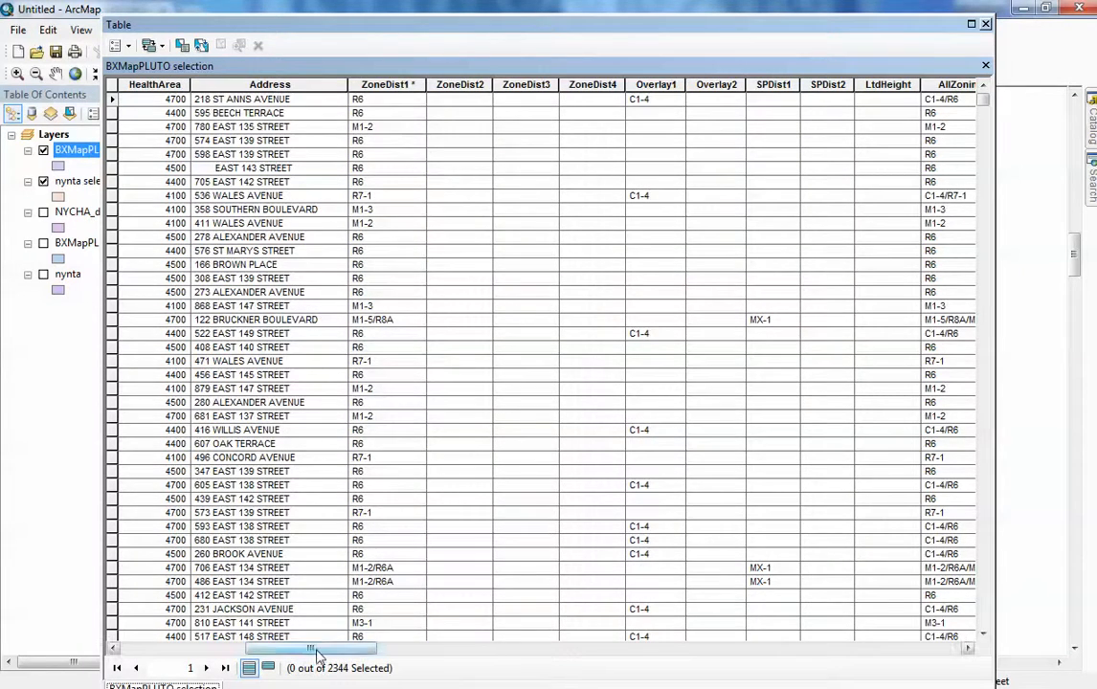
left_click_drag(317, 654, 467, 658)
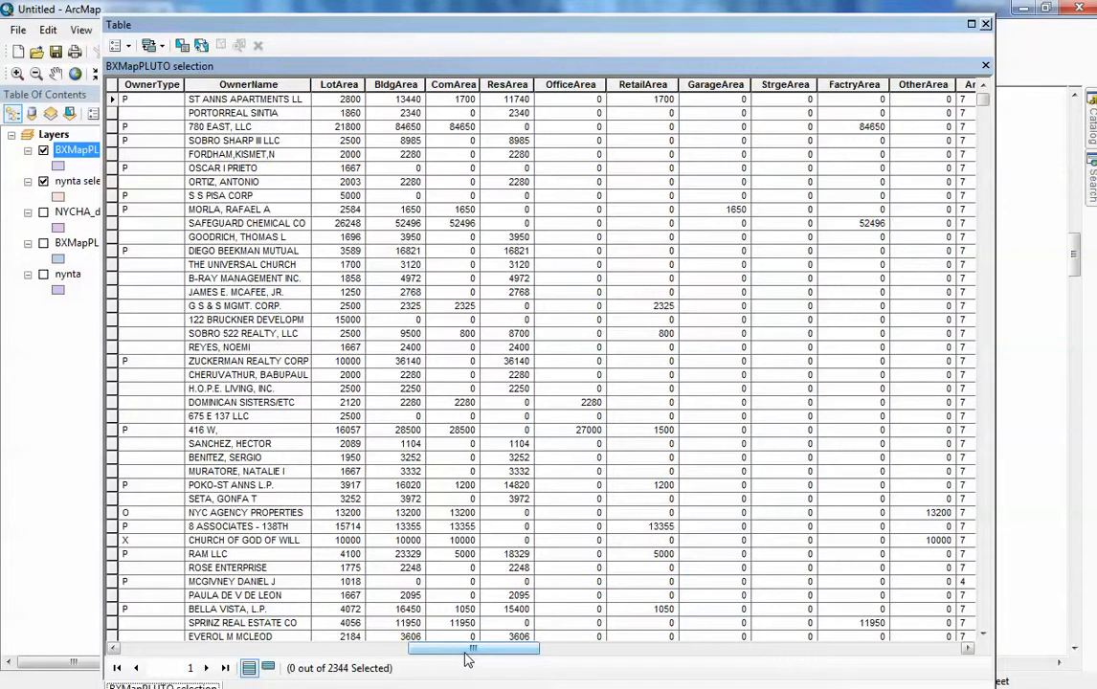
left_click(985, 24)
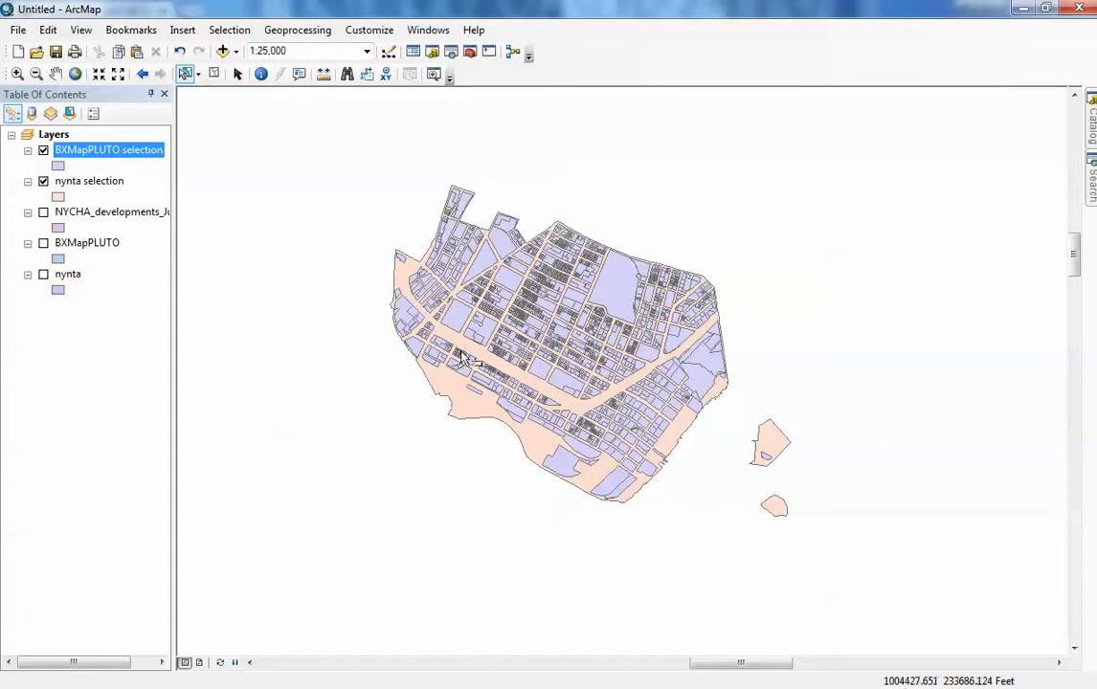
- Hide the BXMapPLUTO selection layer and add NYC_Blk_Groups_2010_SF1.shp from Demographics > 2010 census > Block_Groups
left_click(44, 152)
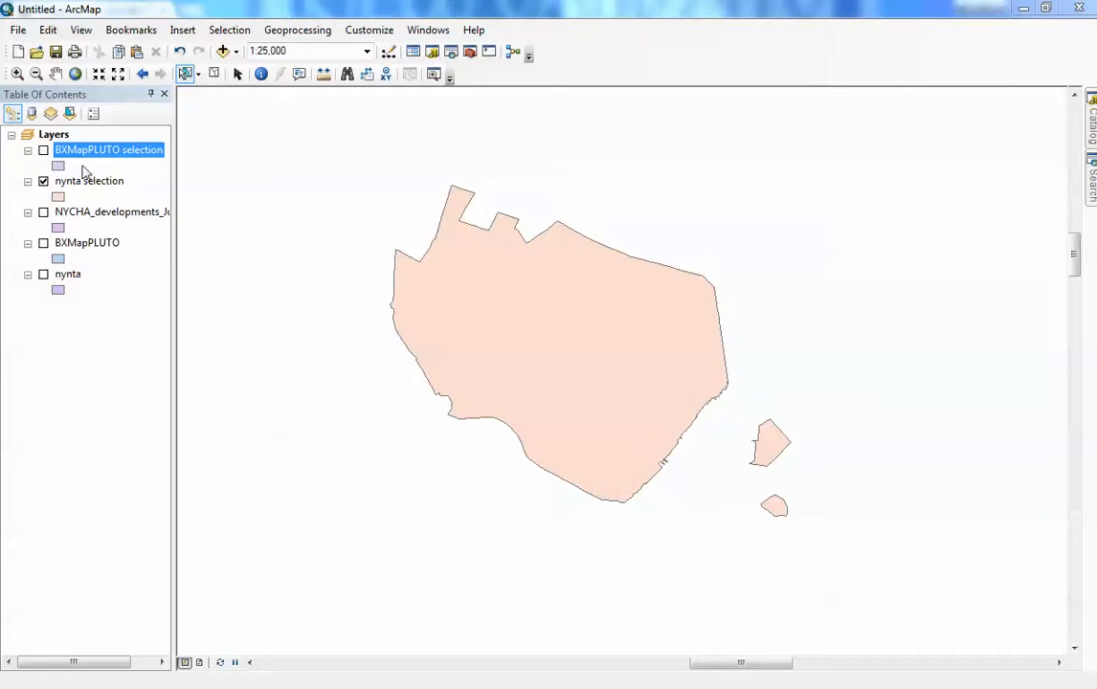
left_click(54, 135)
right_click(53, 135)
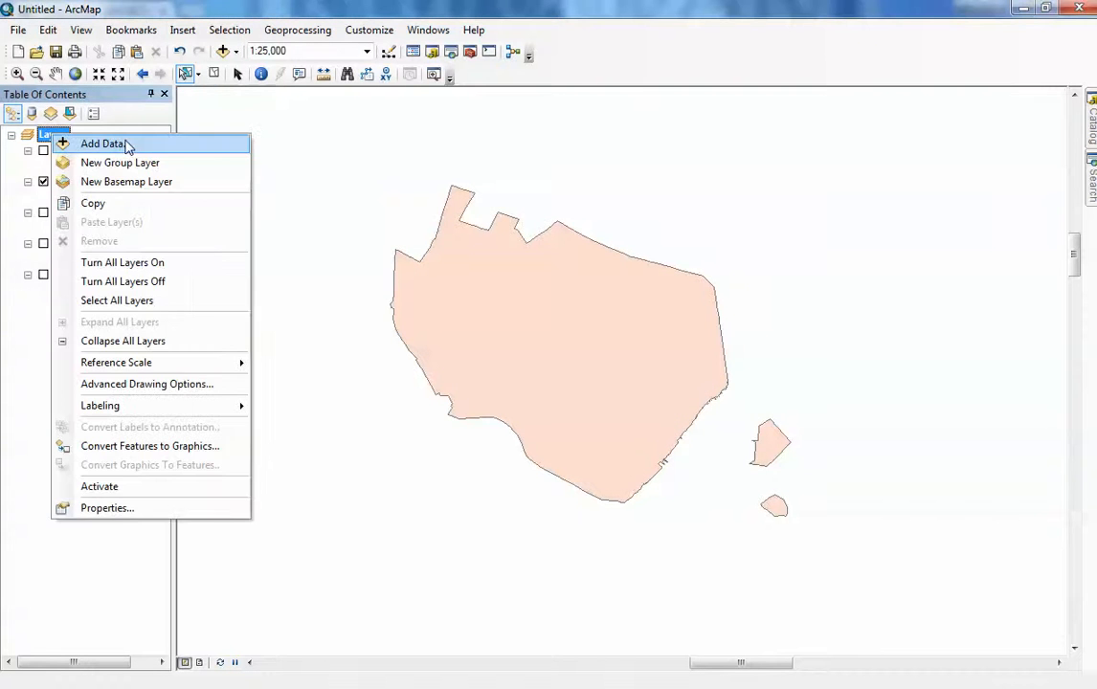
left_click(110, 144)
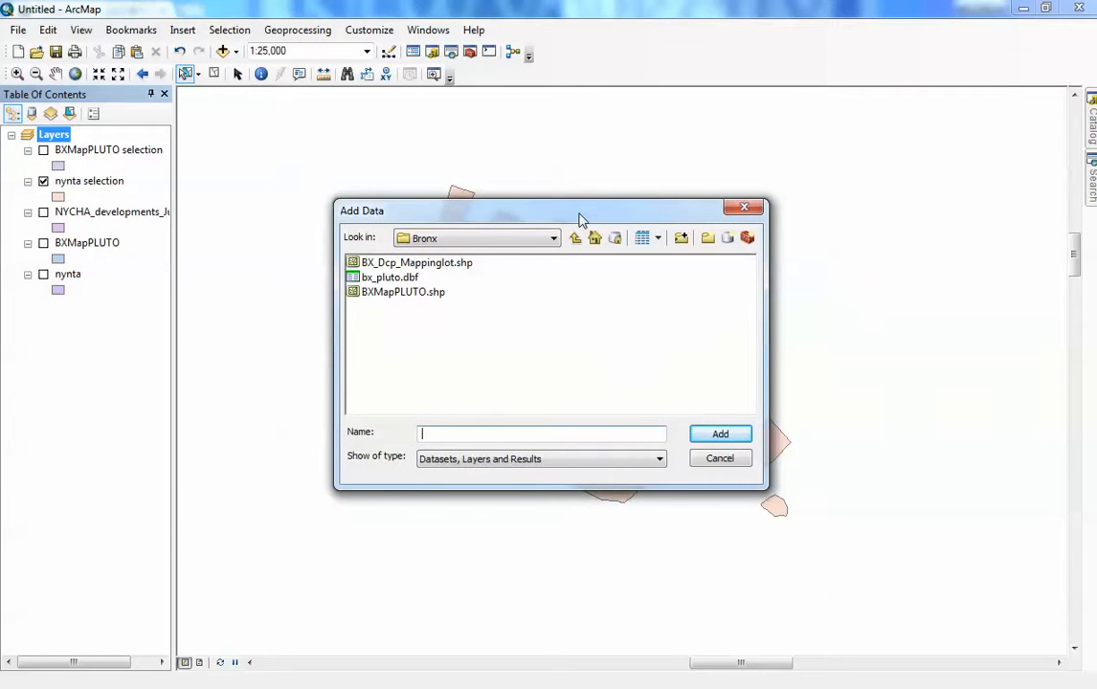
left_click_drag(579, 219, 614, 200)
left_click(613, 219)
left_click(613, 219)
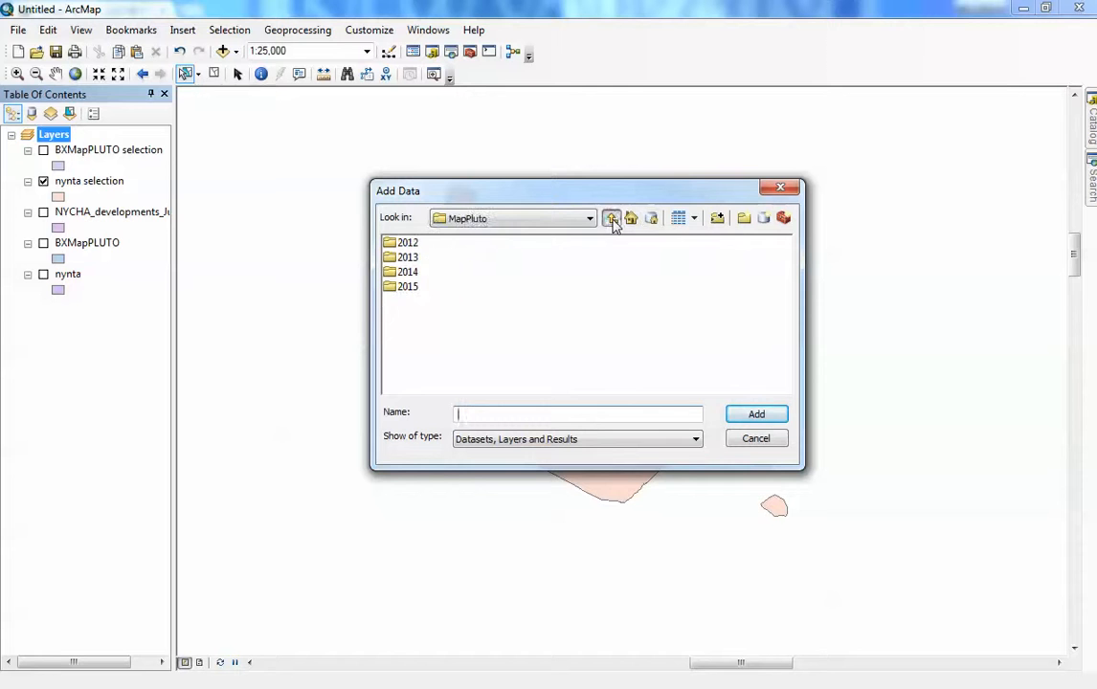
left_click(613, 219)
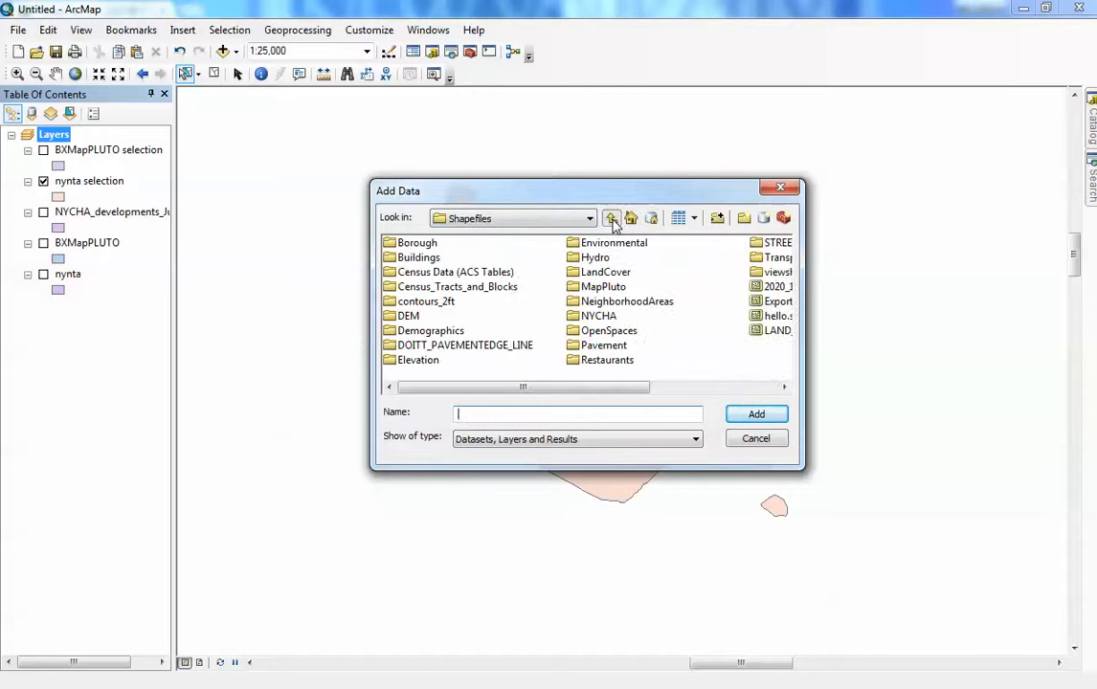
double_click(426, 331)
double_click(431, 255)
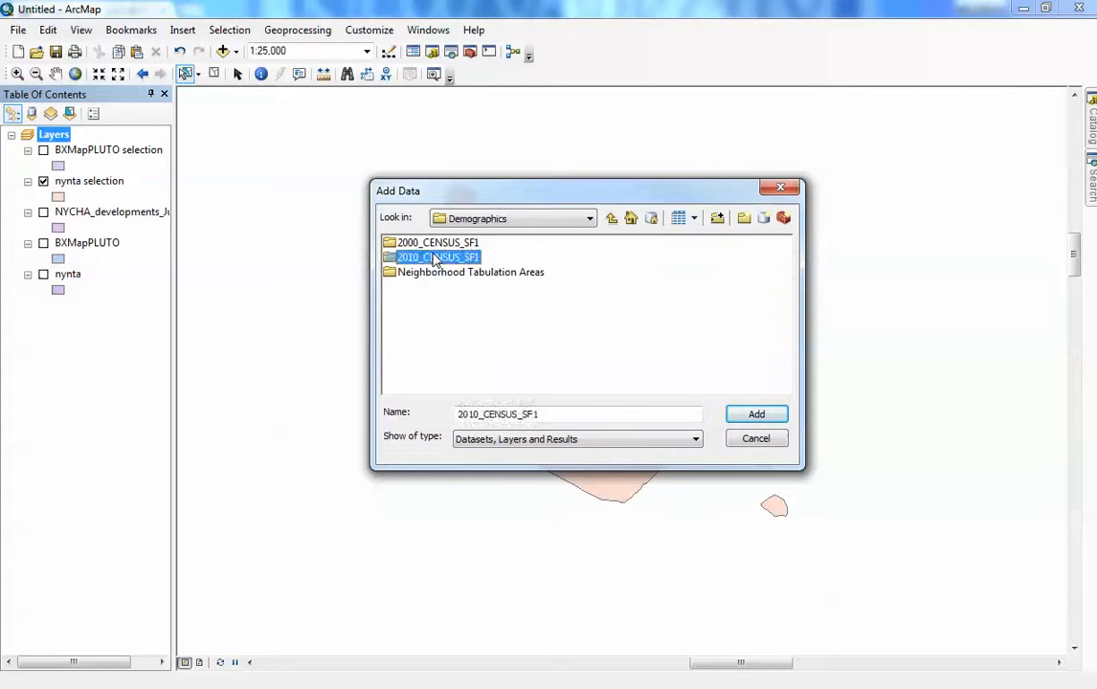
double_click(429, 245)
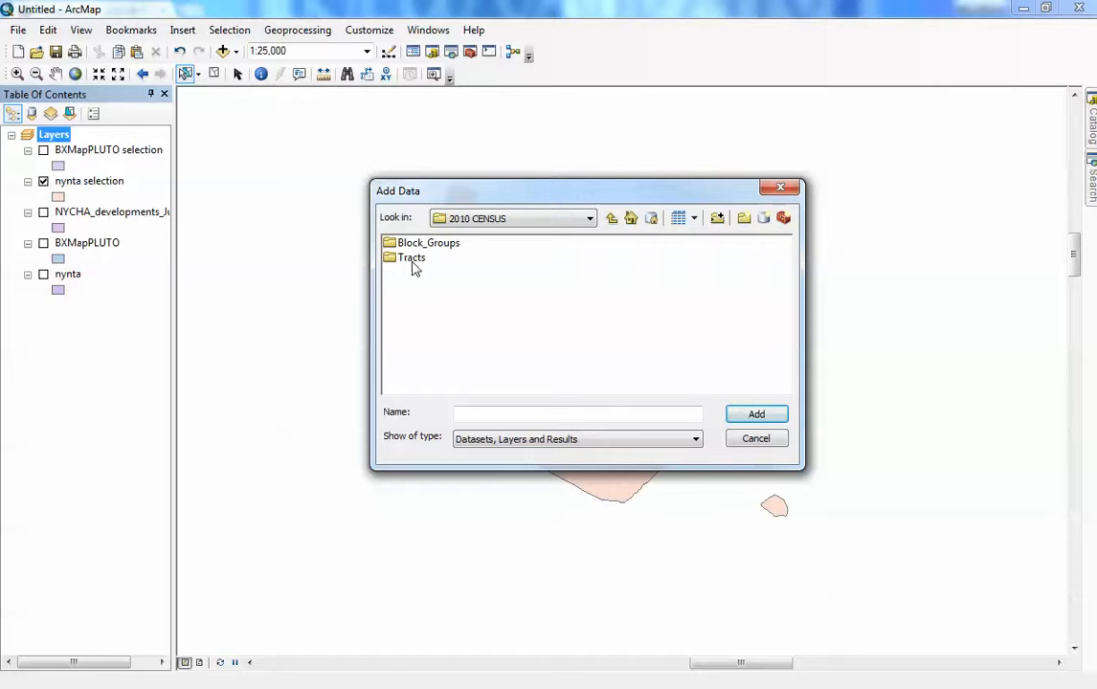
double_click(416, 245)
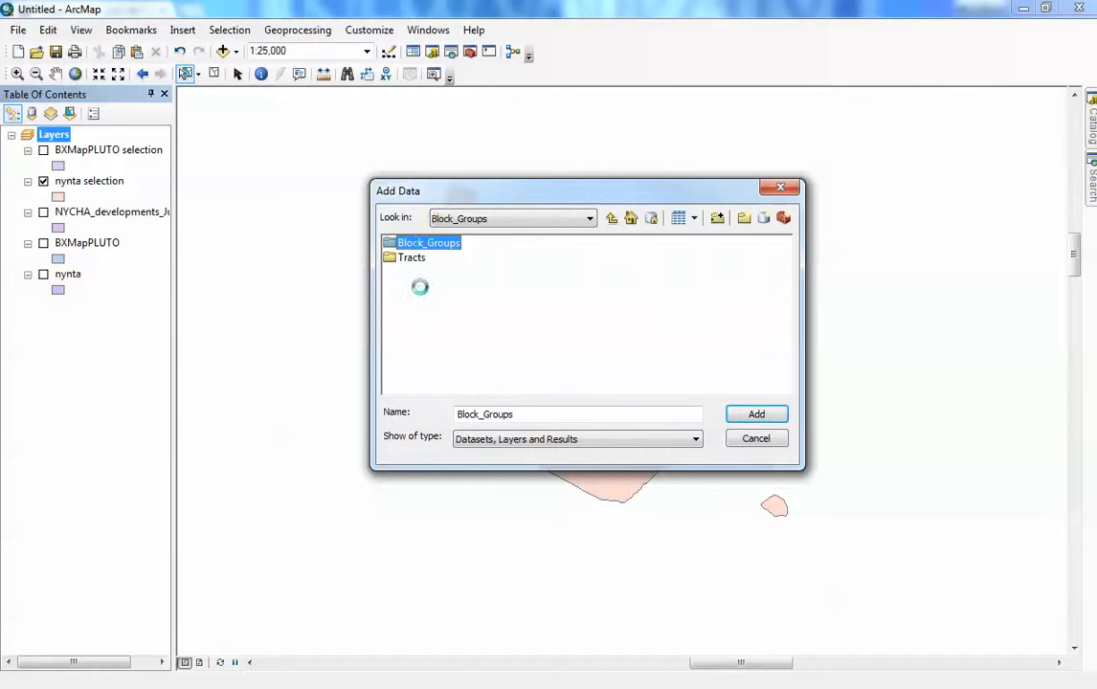
left_click(436, 259)
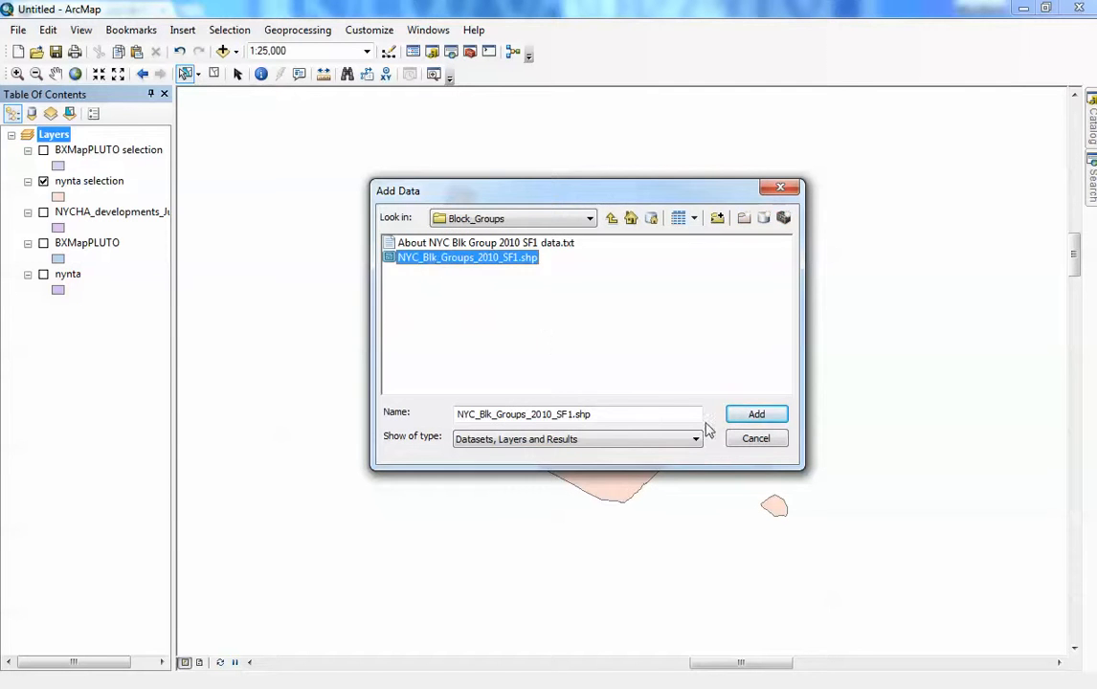
left_click(756, 415)
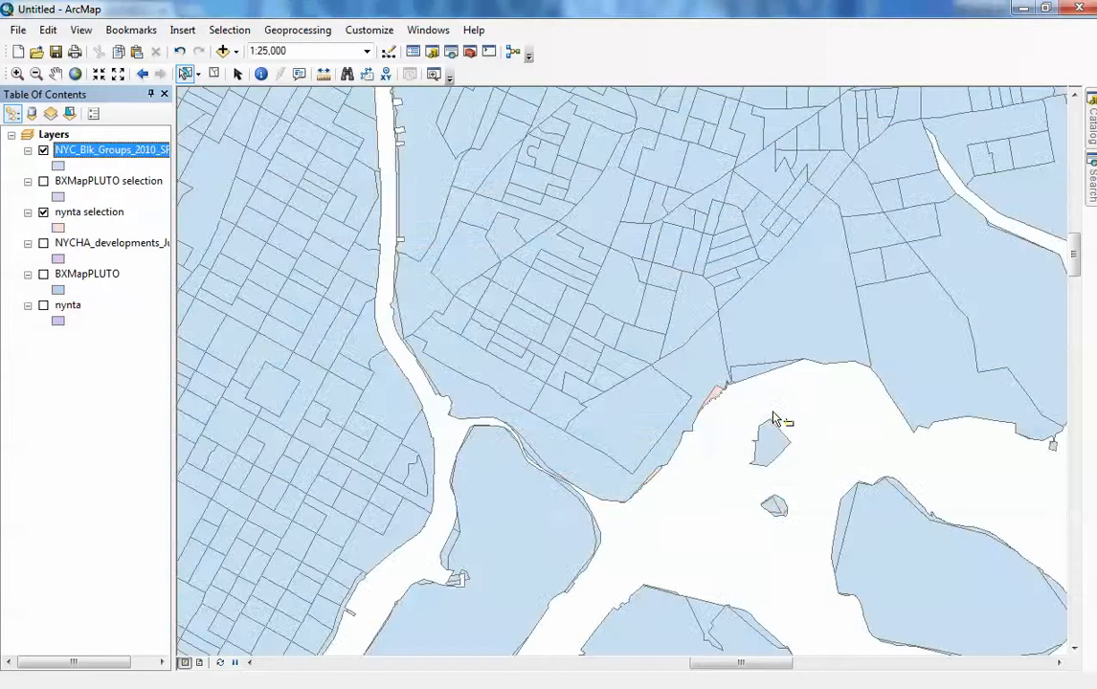
- Open the NYC_Blk_Groups_2010_SF1 attribute table and scroll through its census fields, then close it
right_click(101, 152)
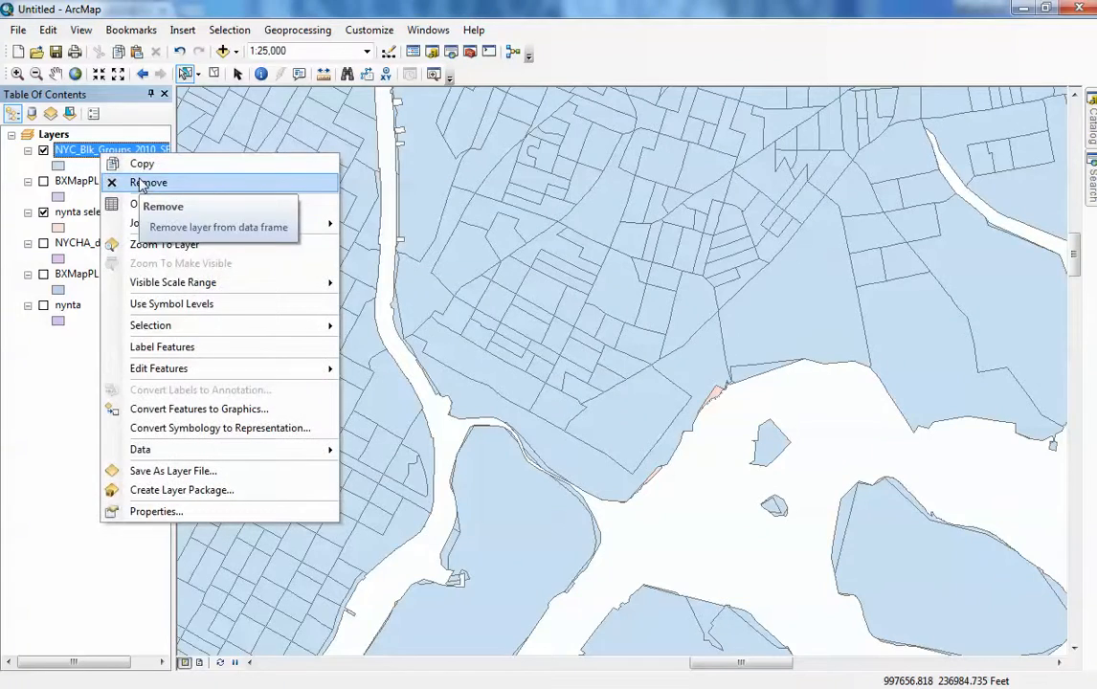
left_click(159, 205)
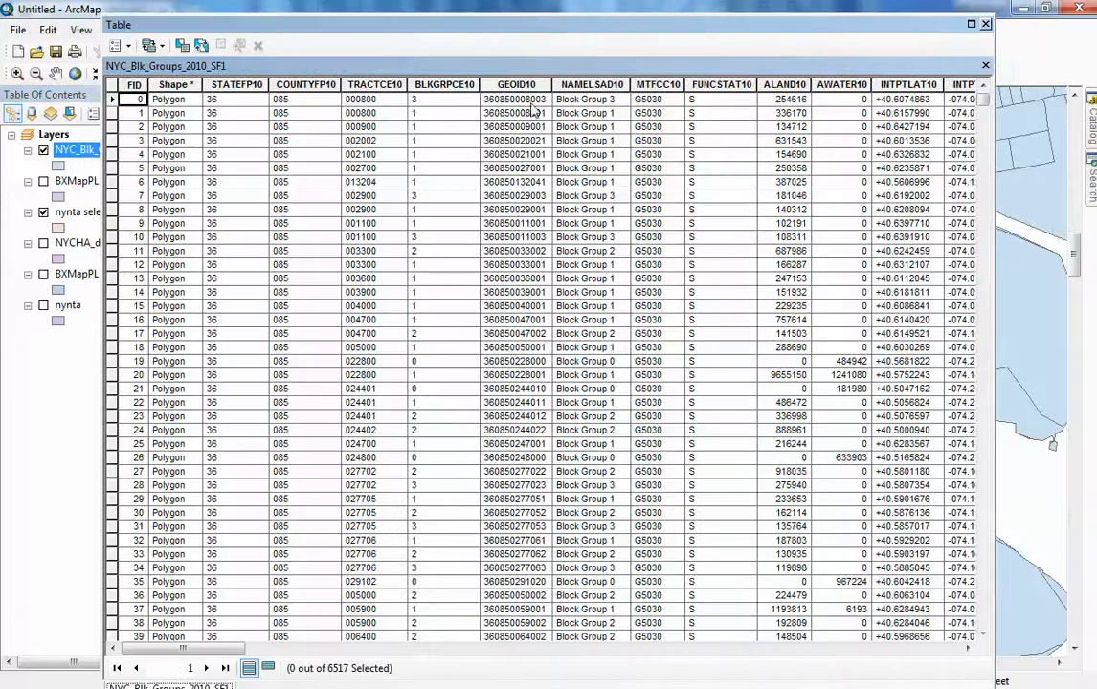
left_click_drag(190, 651, 316, 656)
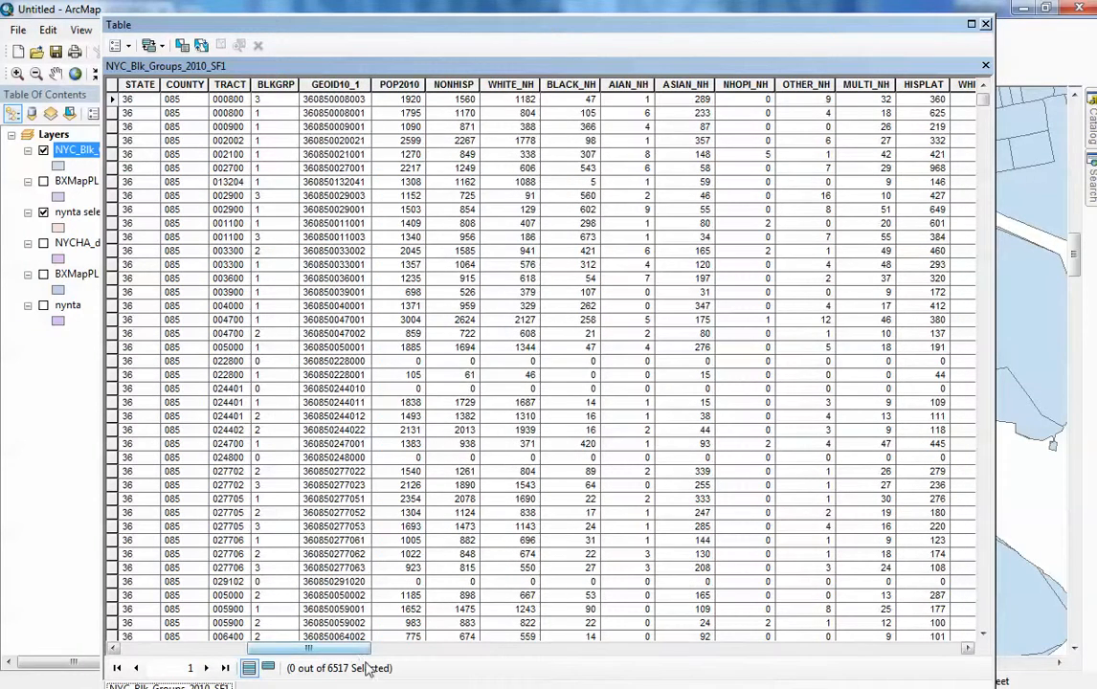
left_click_drag(351, 658, 356, 655)
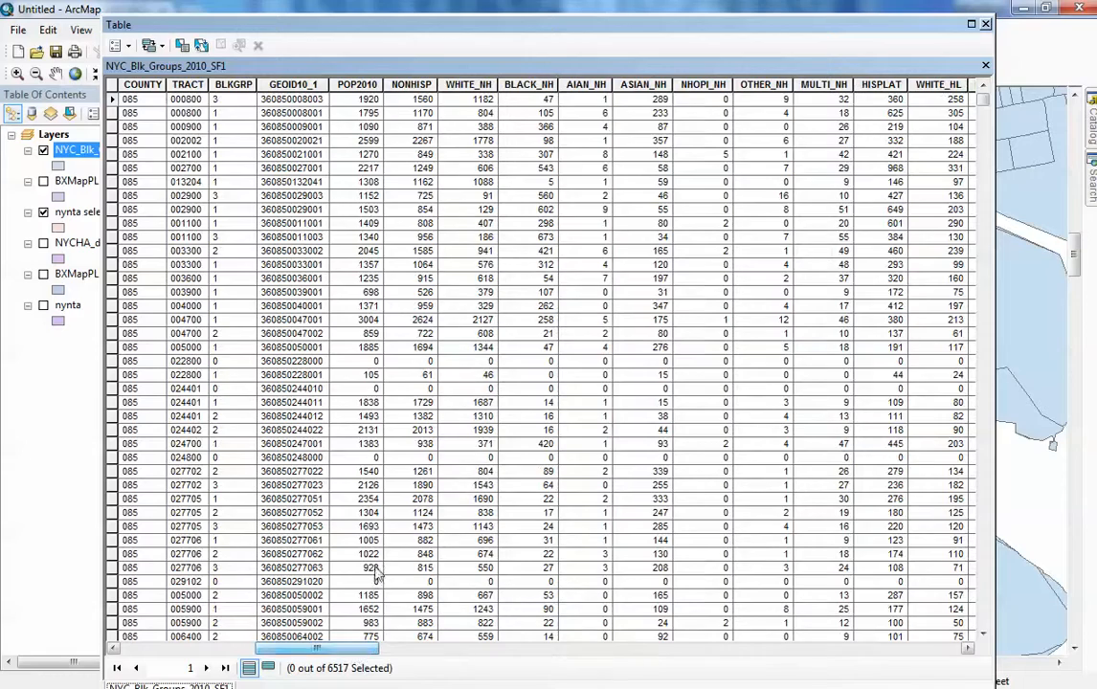
left_click_drag(354, 659, 517, 662)
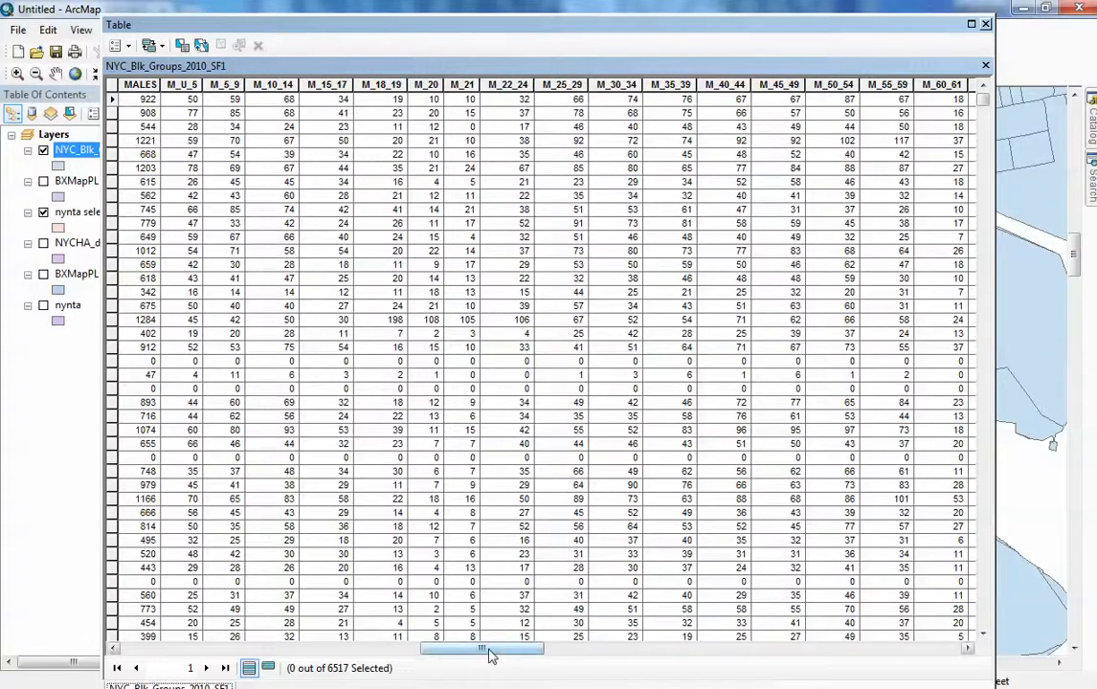
left_click_drag(487, 650, 954, 676)
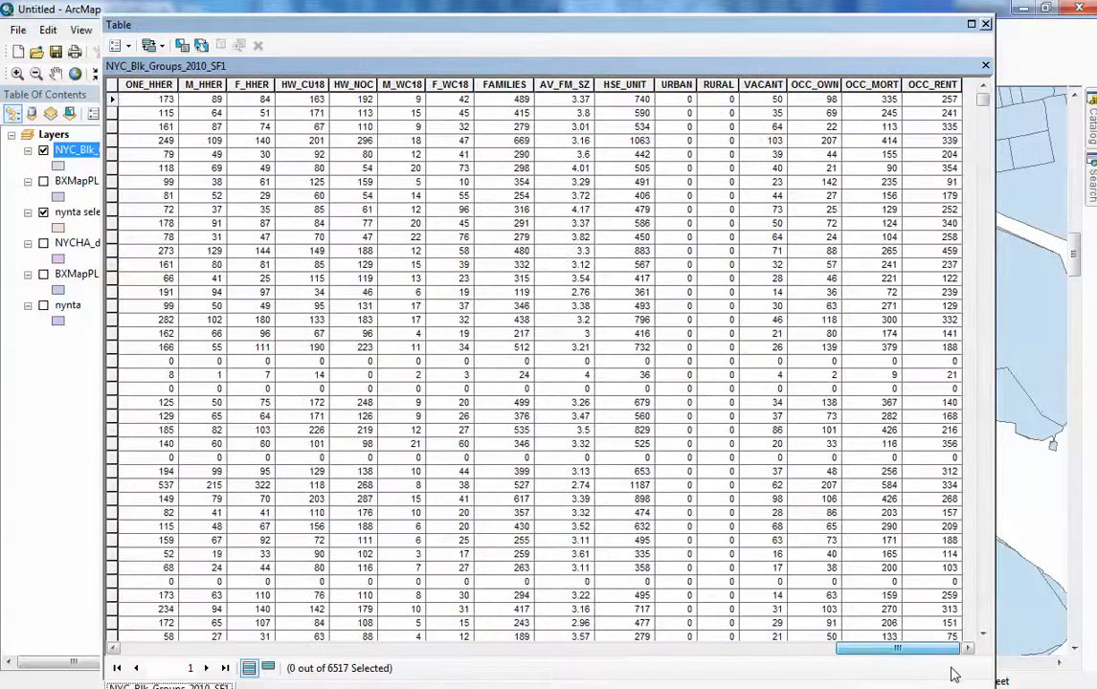
left_click(986, 25)
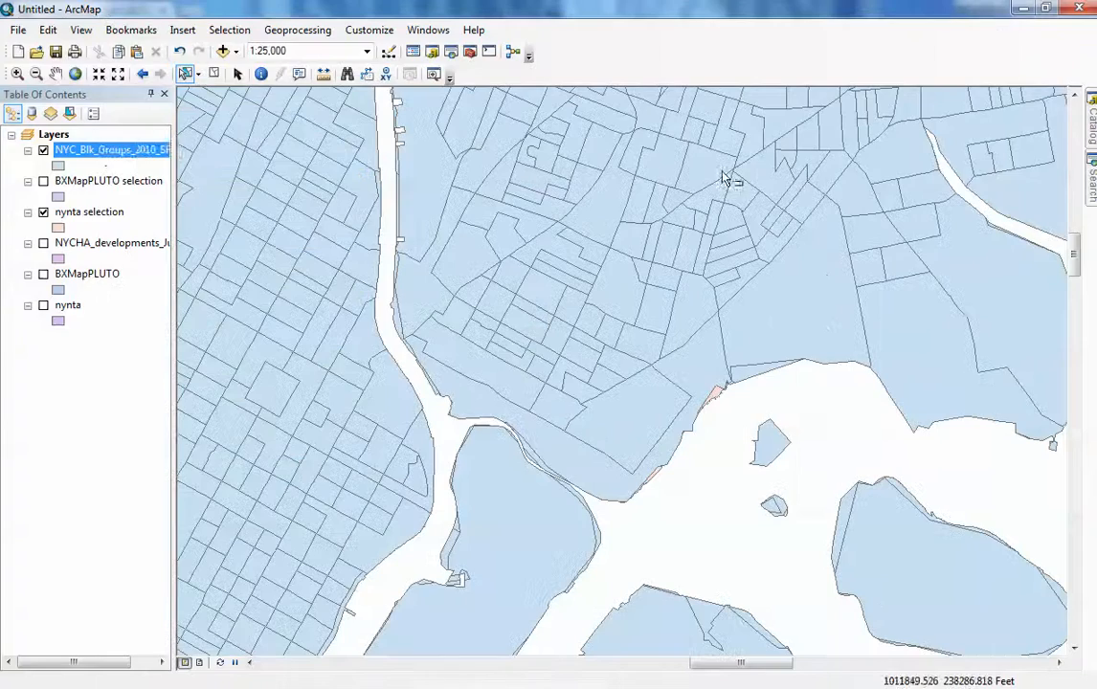
- Select the neighborhood polygon and run Select By Location for BXMapPLUTO features within nynta
right_click(67, 137)
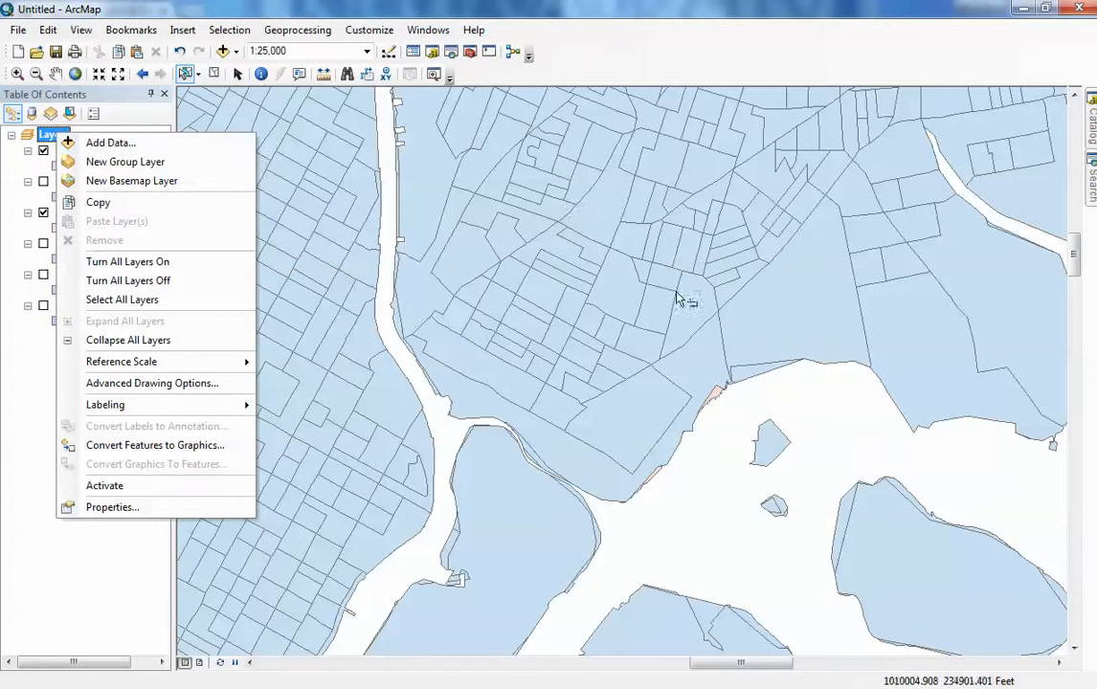
left_click(134, 145)
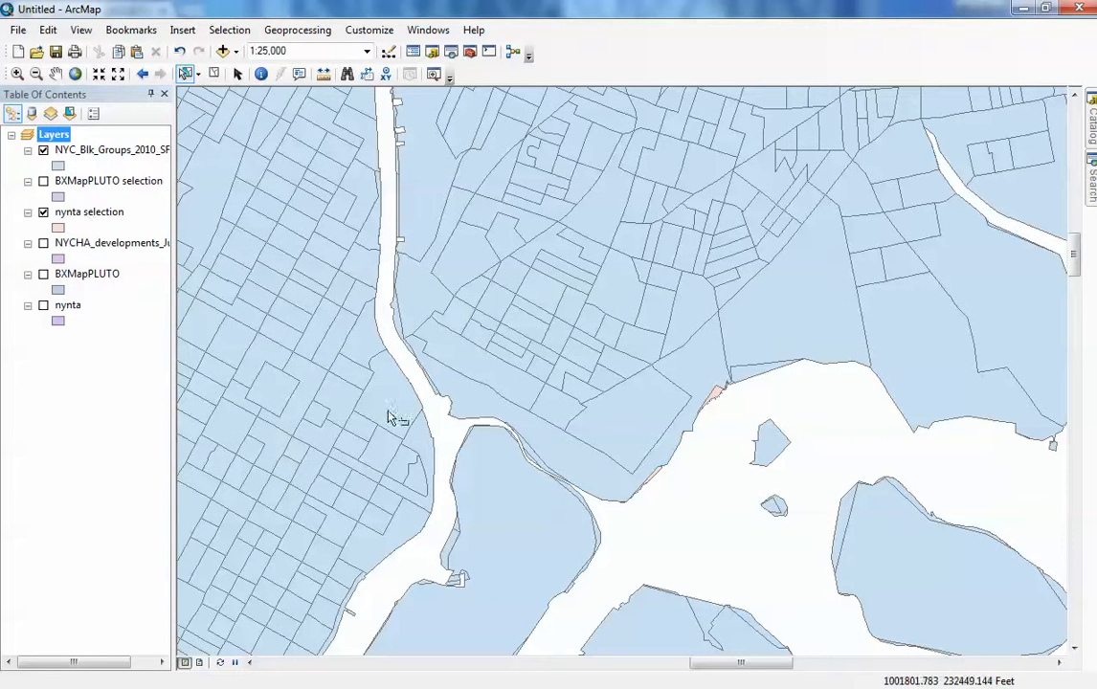
left_click(718, 402)
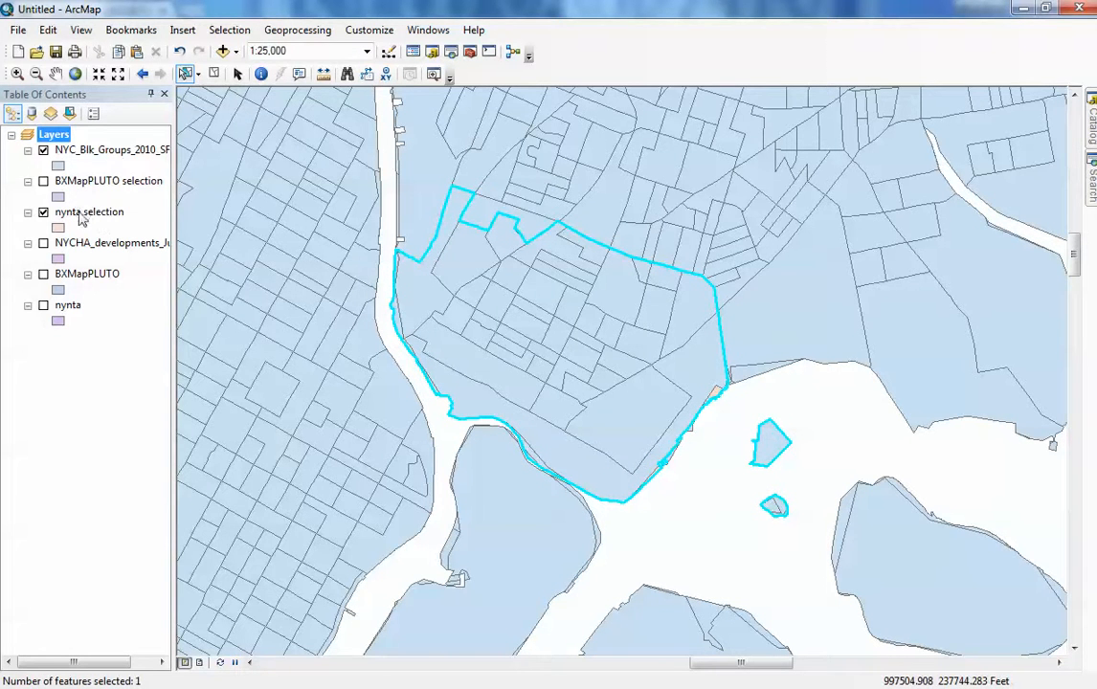
left_click(229, 29)
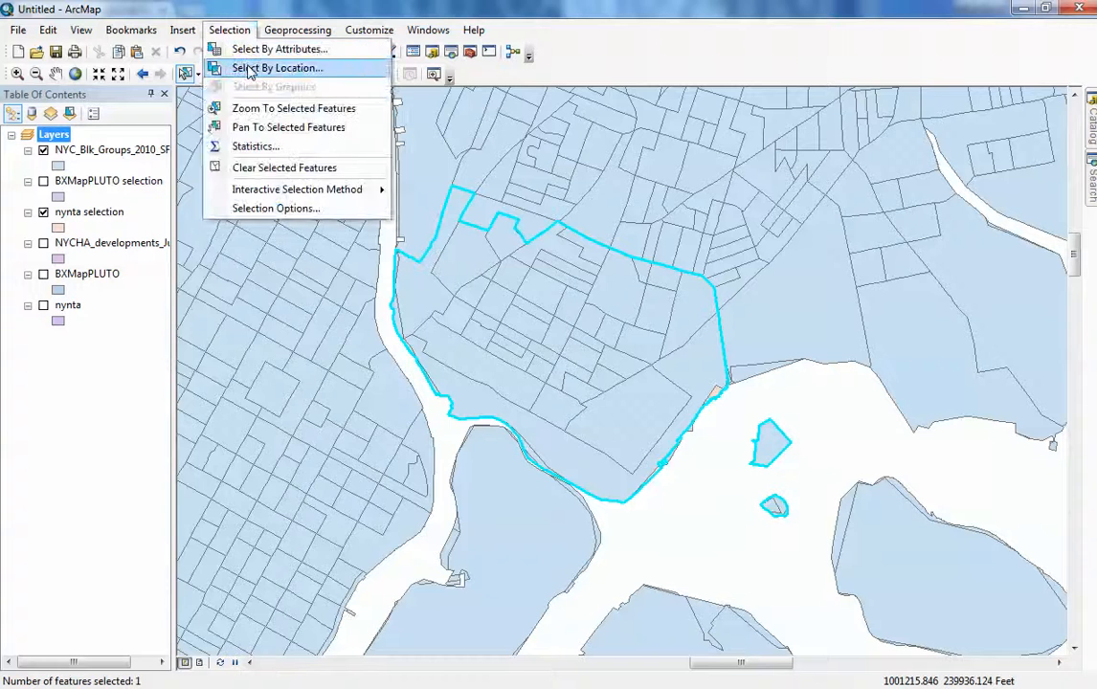
left_click(228, 65)
left_click_drag(374, 93, 757, 103)
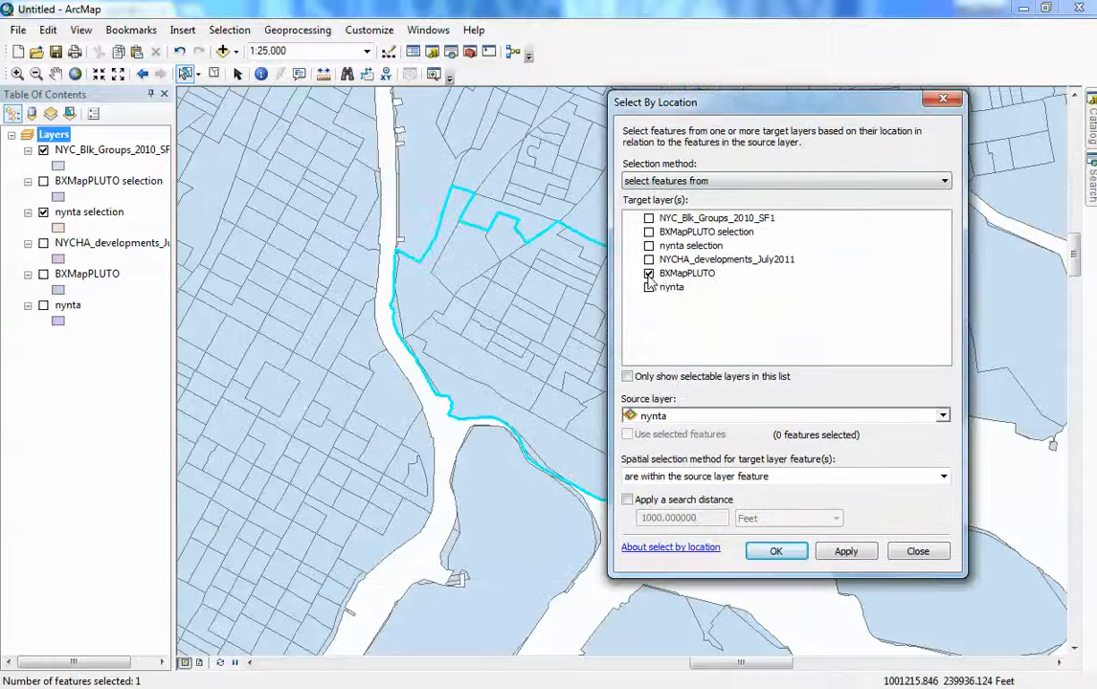
left_click(776, 552)
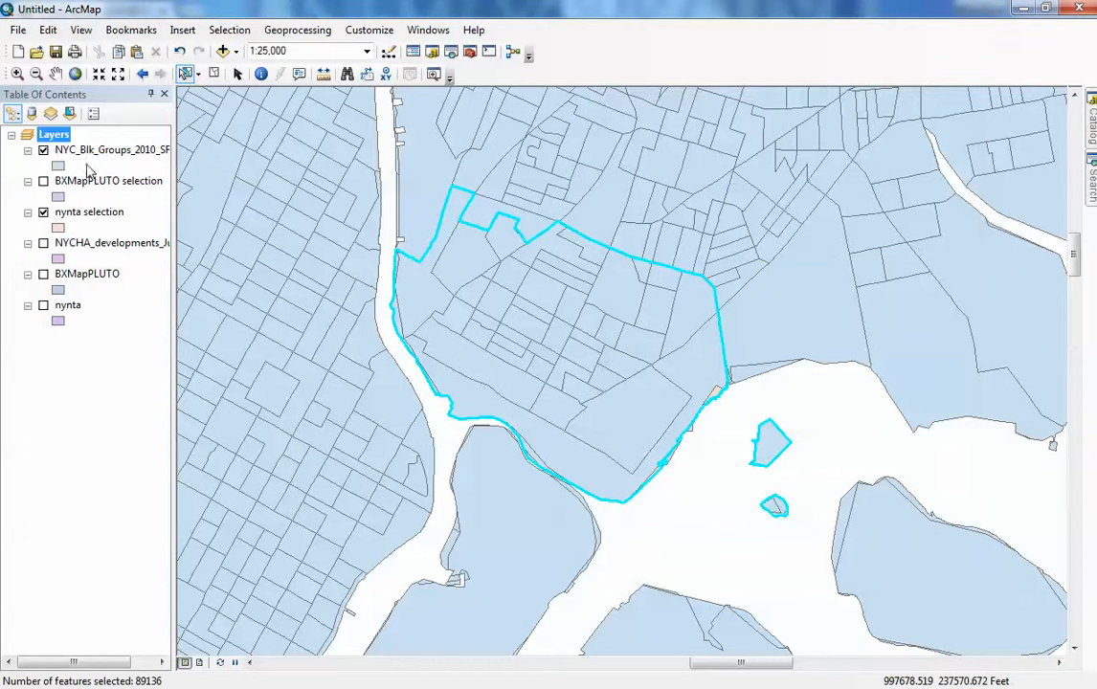
- Rerun Select By Location with NYC_Blk_Groups_2010_SF1 as the only target layer within nynta
left_click(229, 29)
left_click(278, 66)
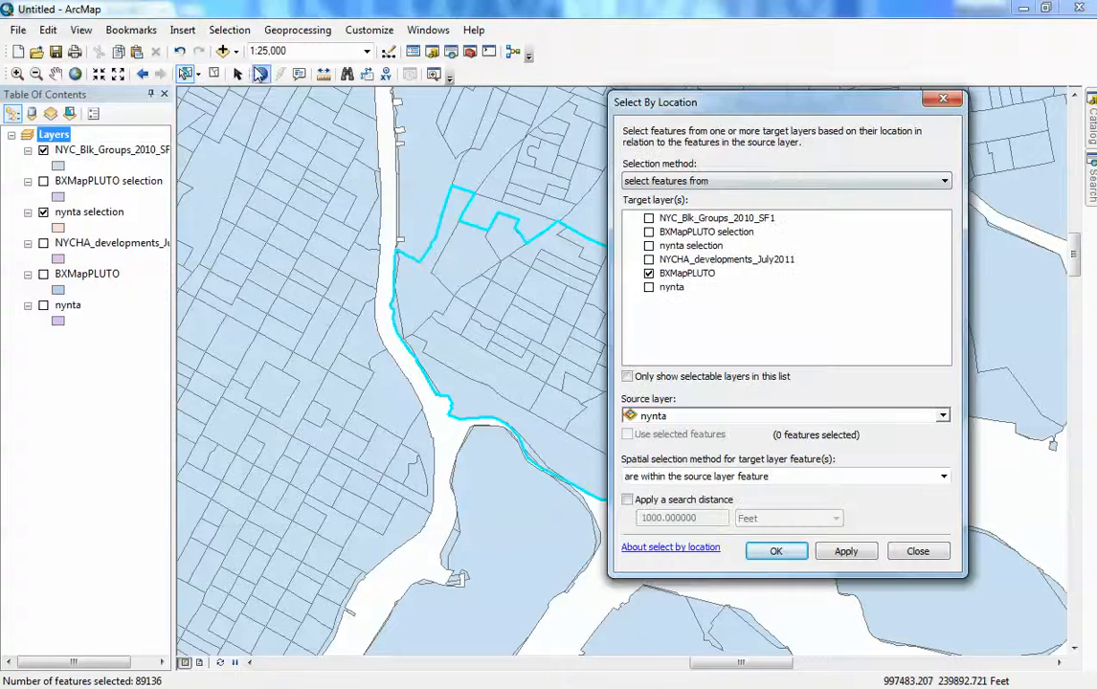
left_click(648, 274)
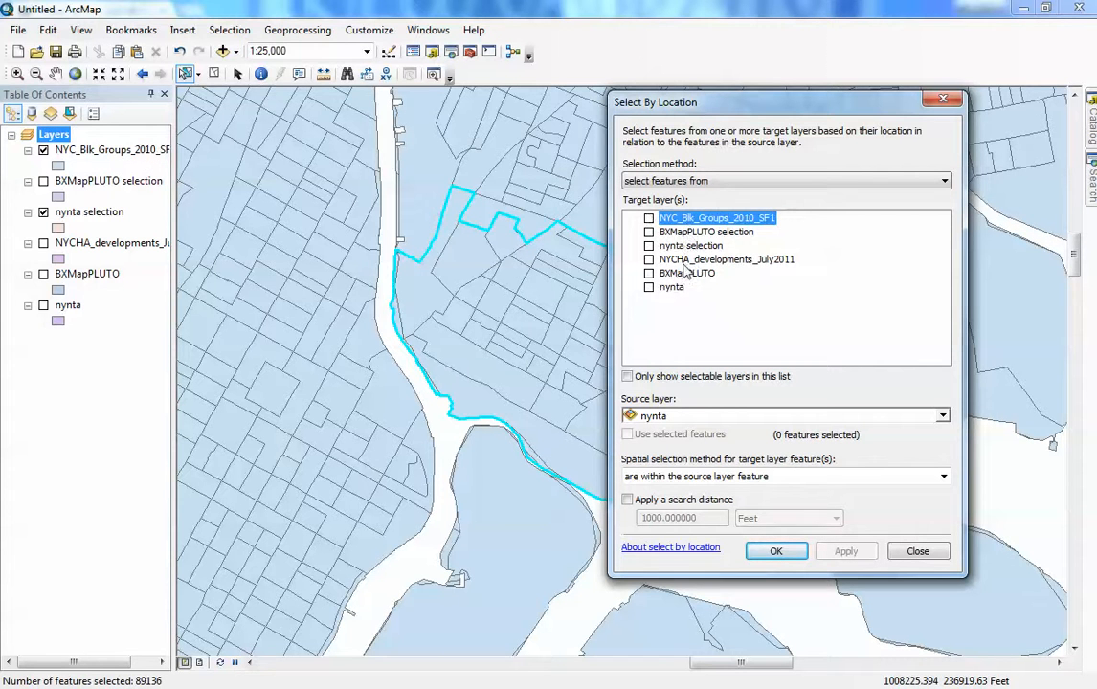
left_click(649, 218)
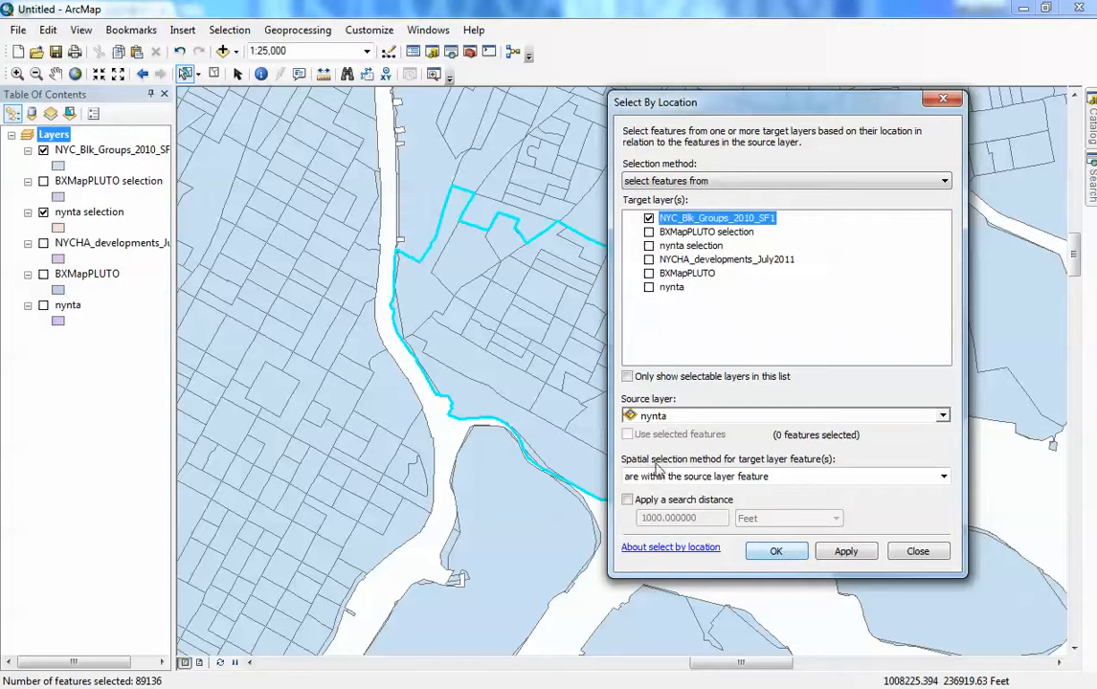
left_click(675, 419)
left_click(668, 492)
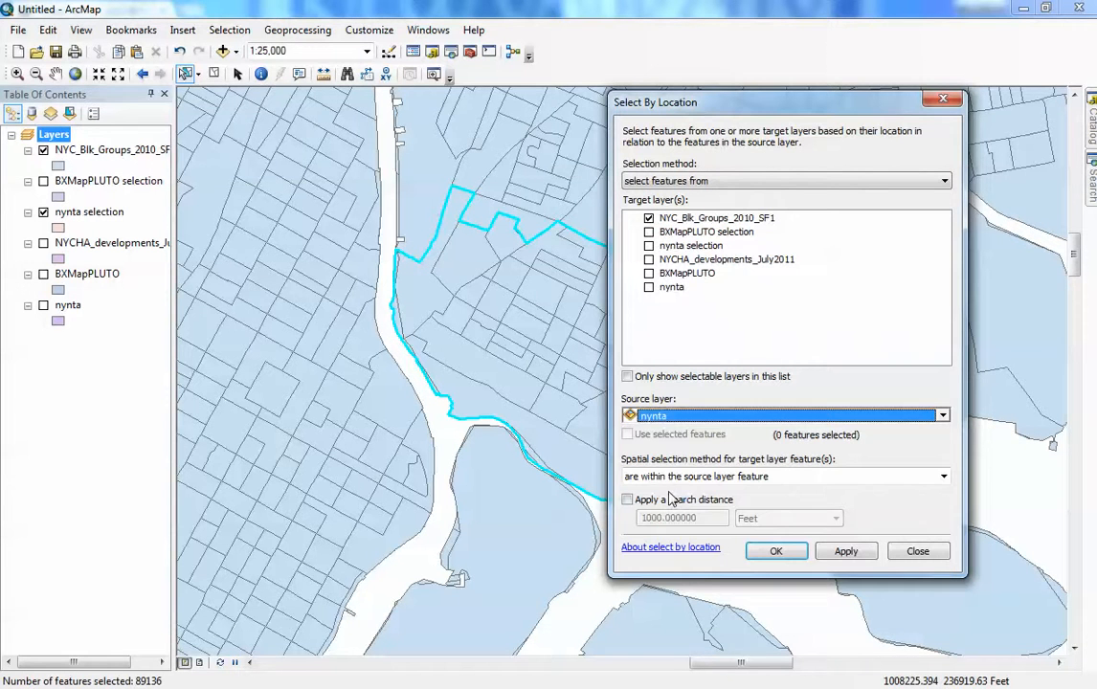
left_click(775, 552)
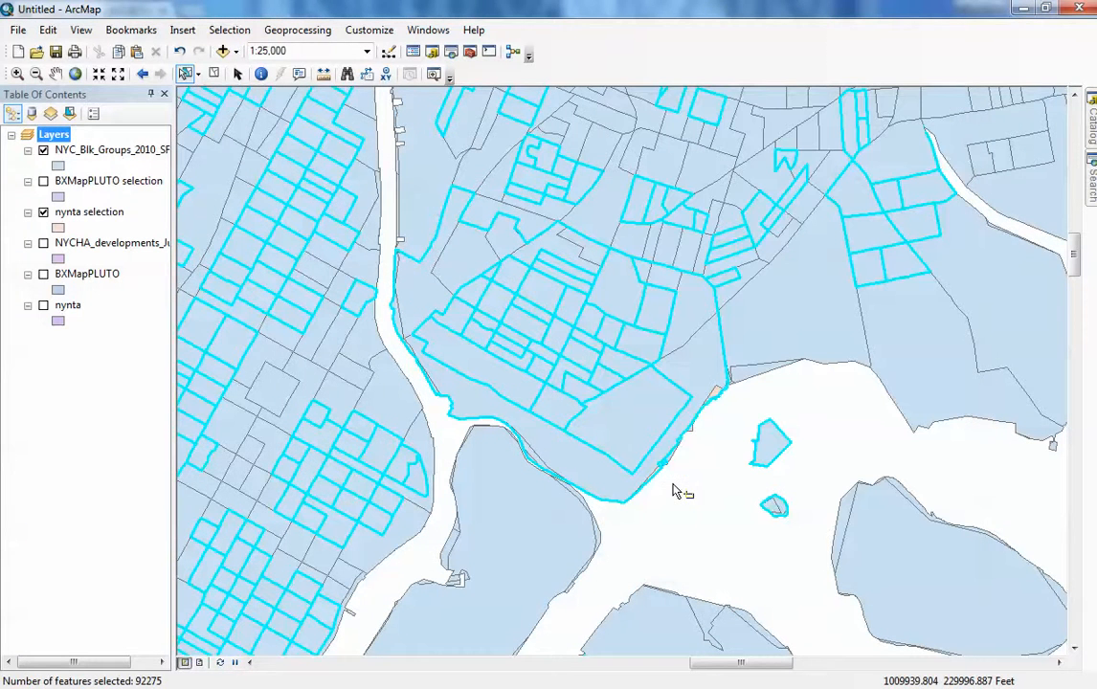
left_click(690, 492)
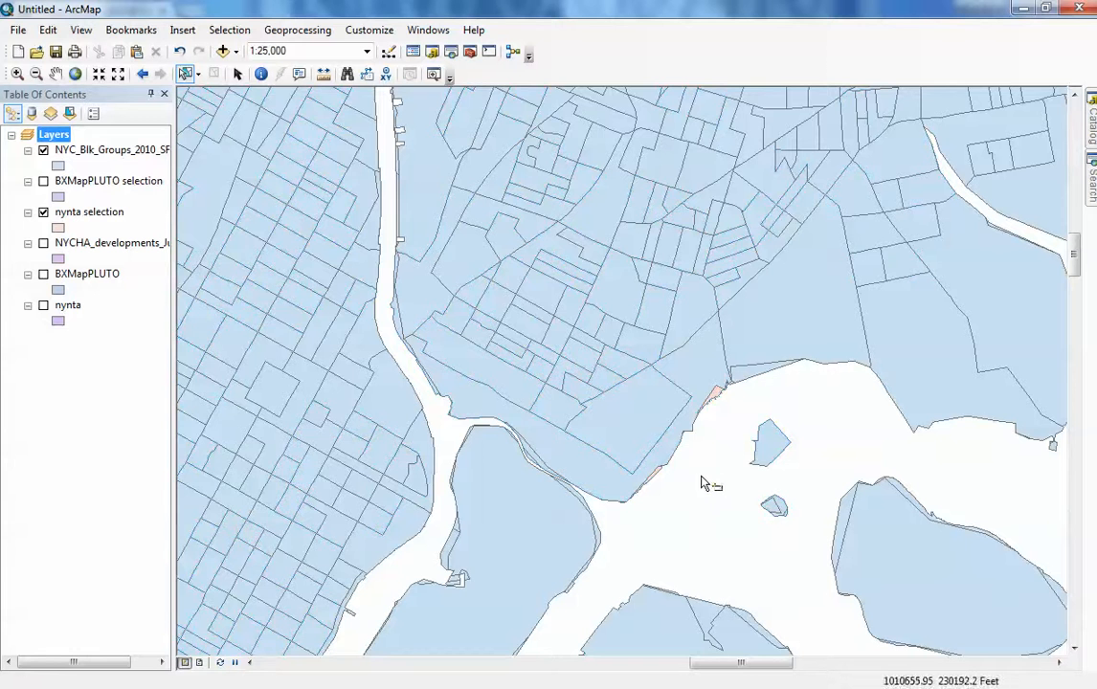
left_click(706, 478)
left_click(719, 392)
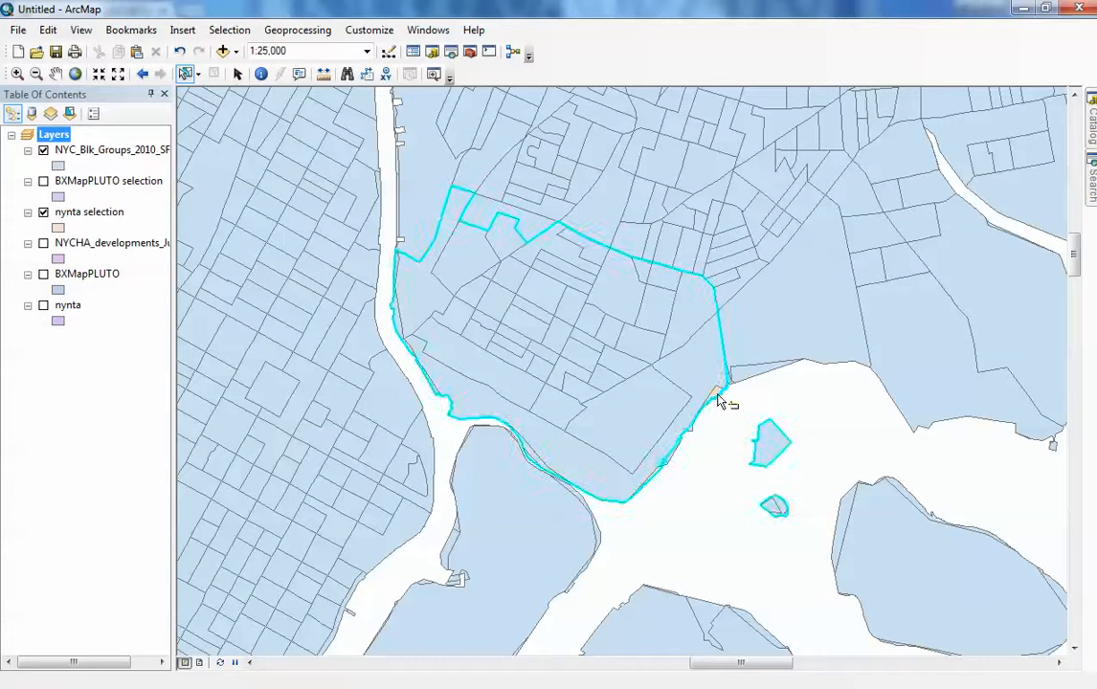
left_click(230, 36)
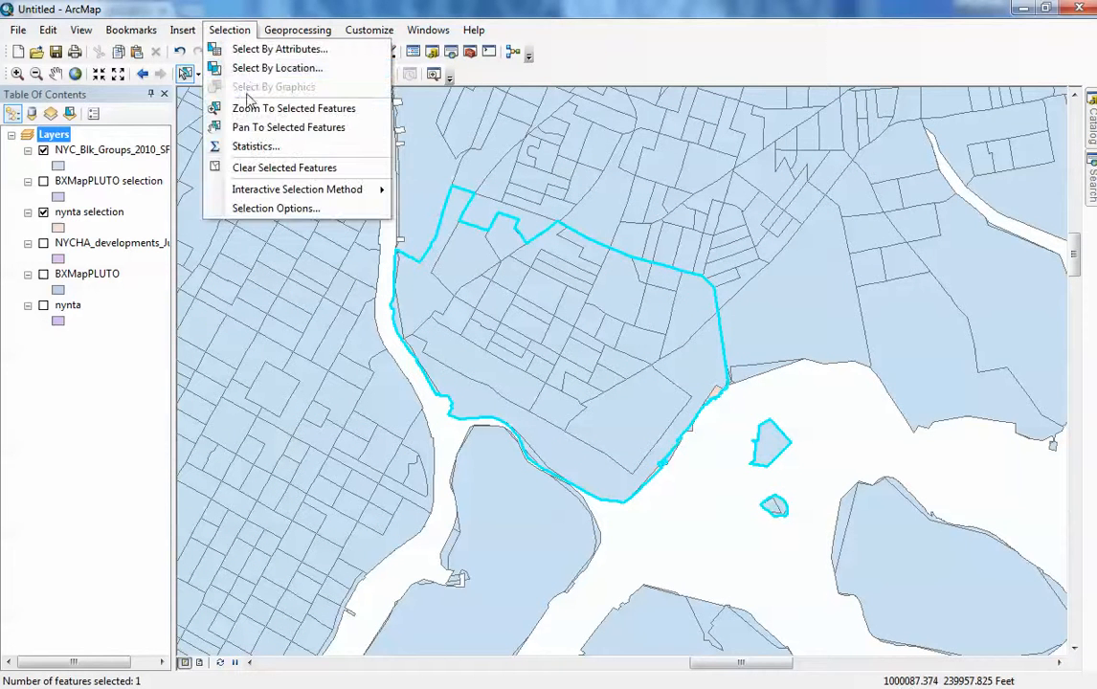
left_click(272, 69)
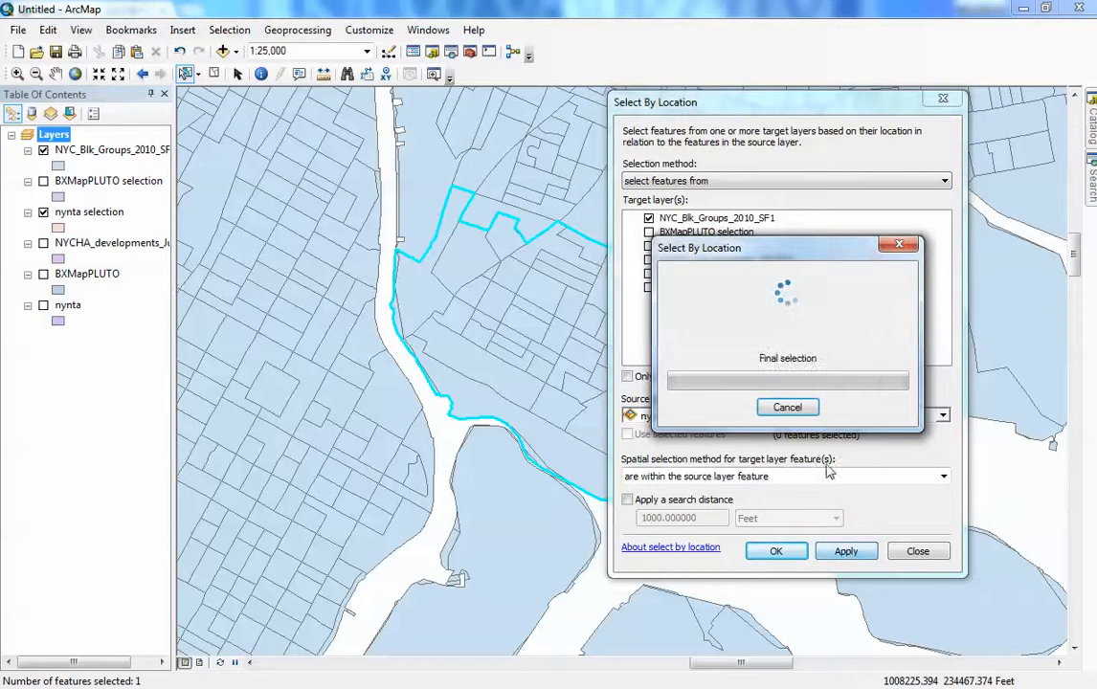
left_click(788, 407)
left_click(591, 406)
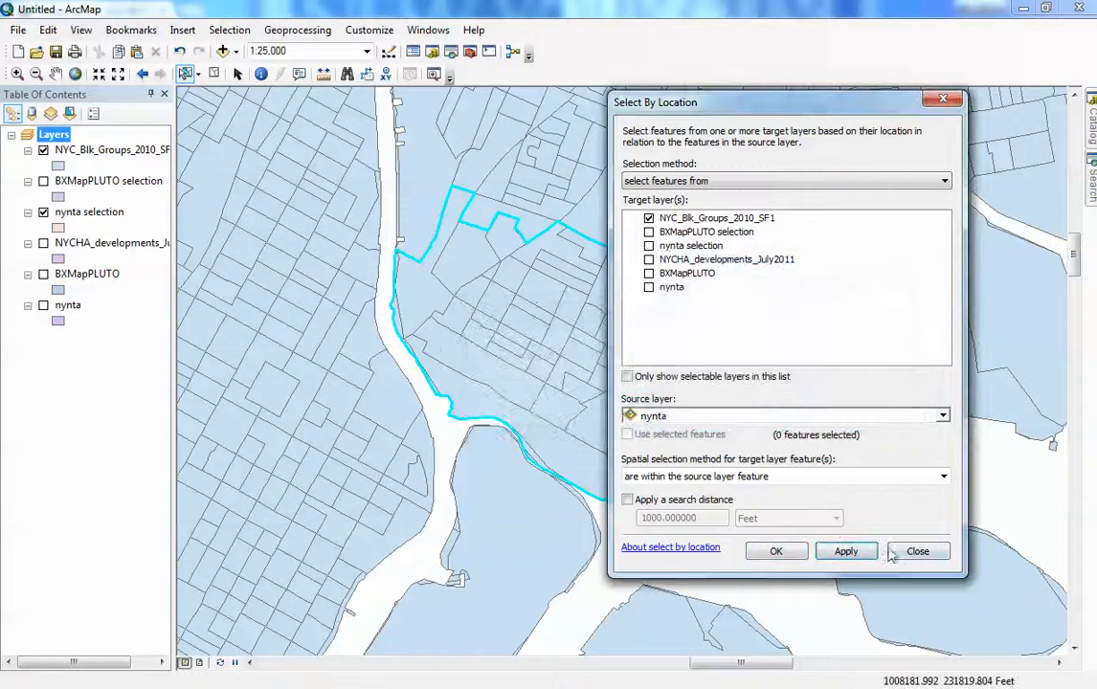
left_click(895, 559)
- Hide the nynta selection layer, show the nynta layer, and select the neighborhood polygon on the map
left_click(43, 213)
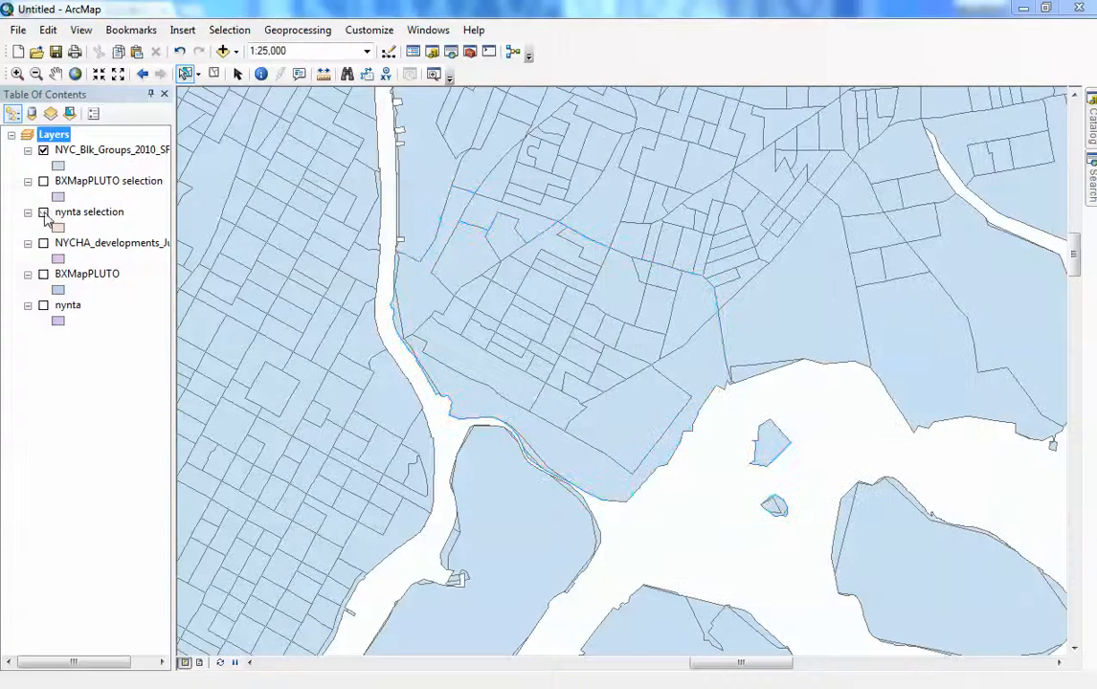
left_click(43, 306)
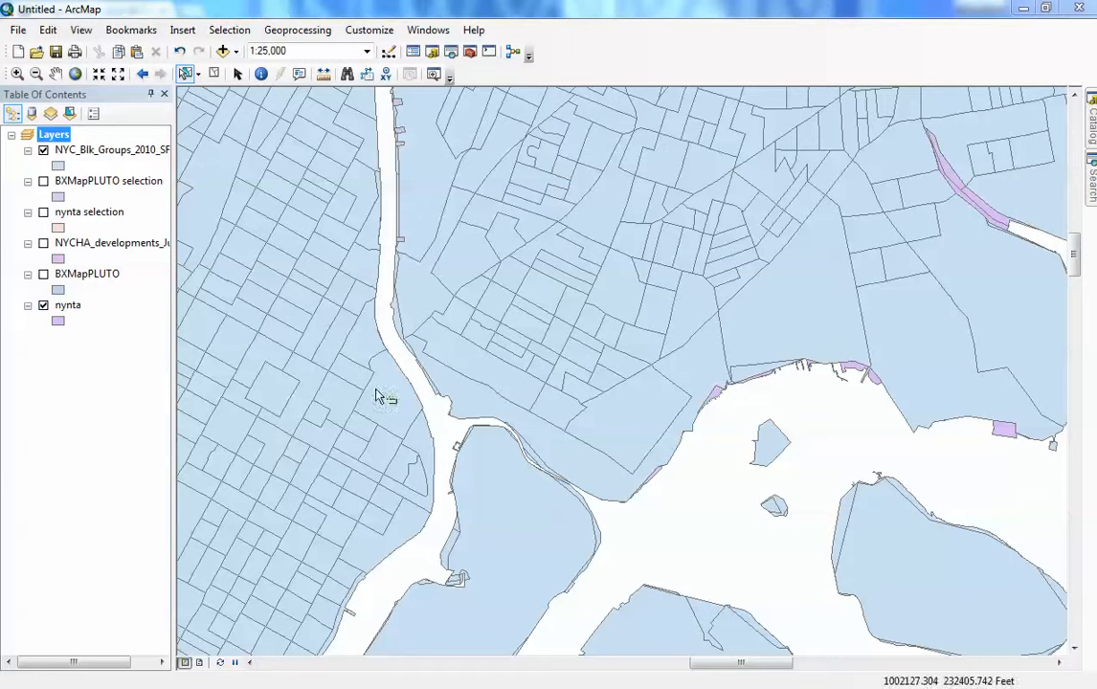
left_click(646, 364)
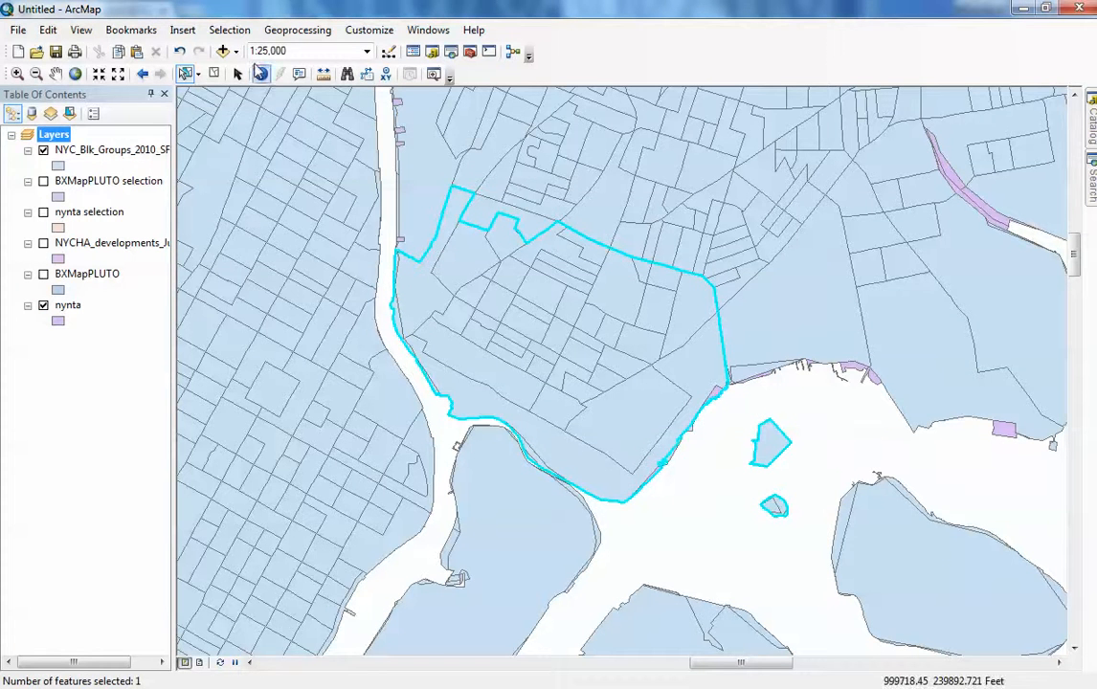
- Select NYC_Blk_Groups_2010_SF1 features within the selected nynta polygon using Select By Location
left_click(229, 30)
left_click(273, 67)
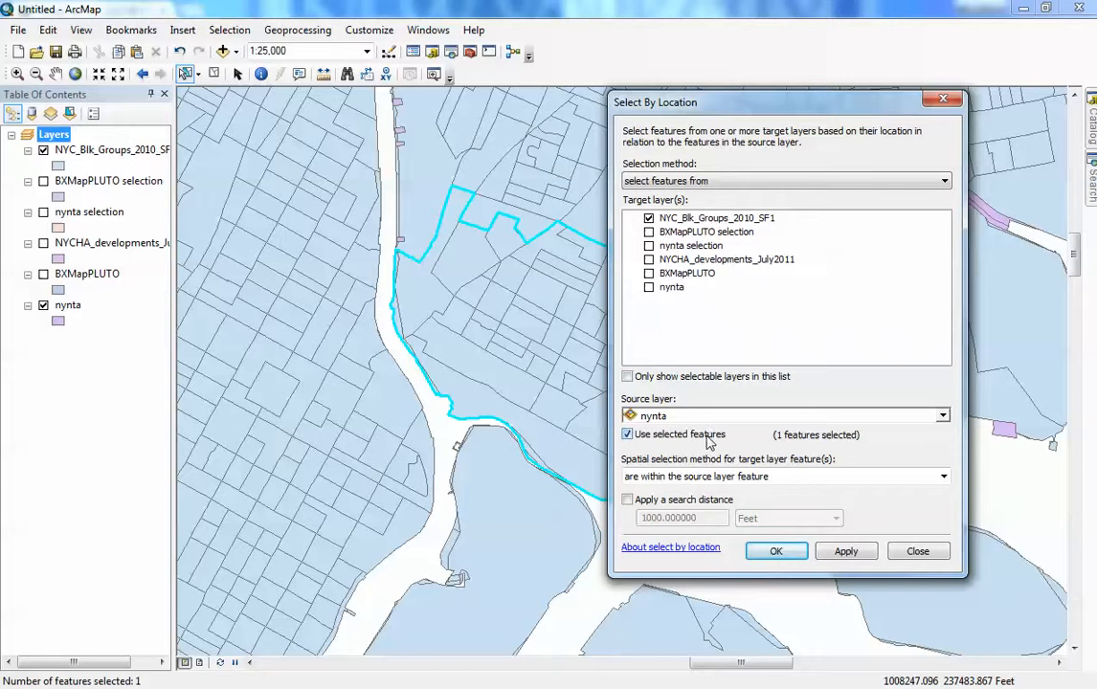
left_click(779, 553)
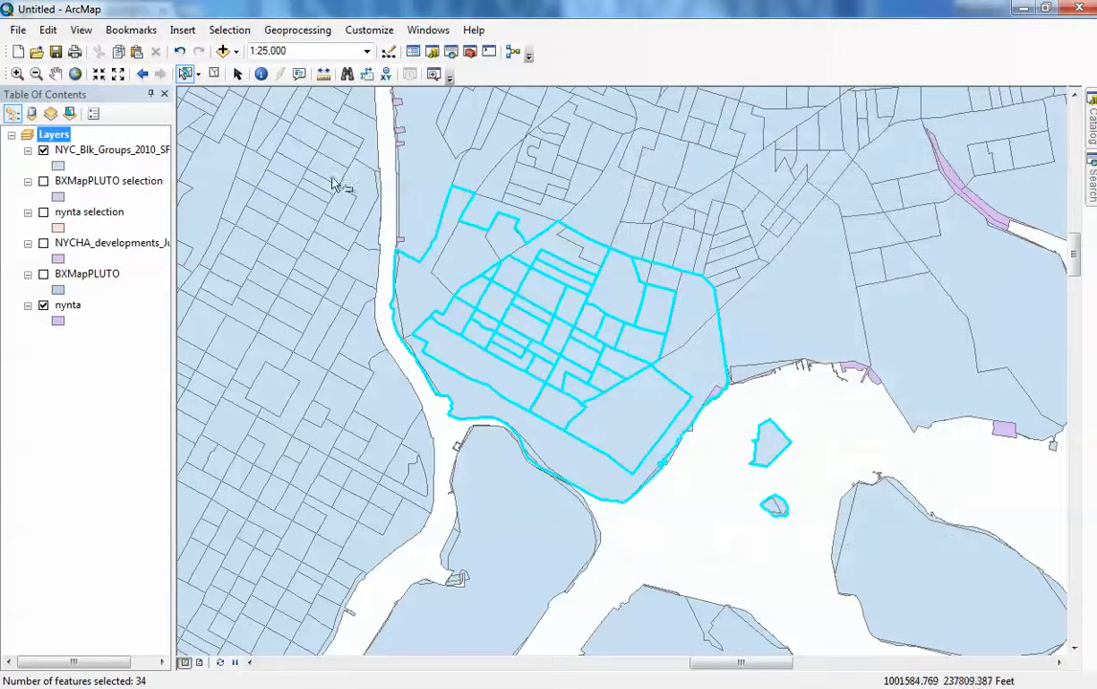
- Select individual block groups inside the neighborhood one by one to inspect them, then clear the selection
left_click(478, 256)
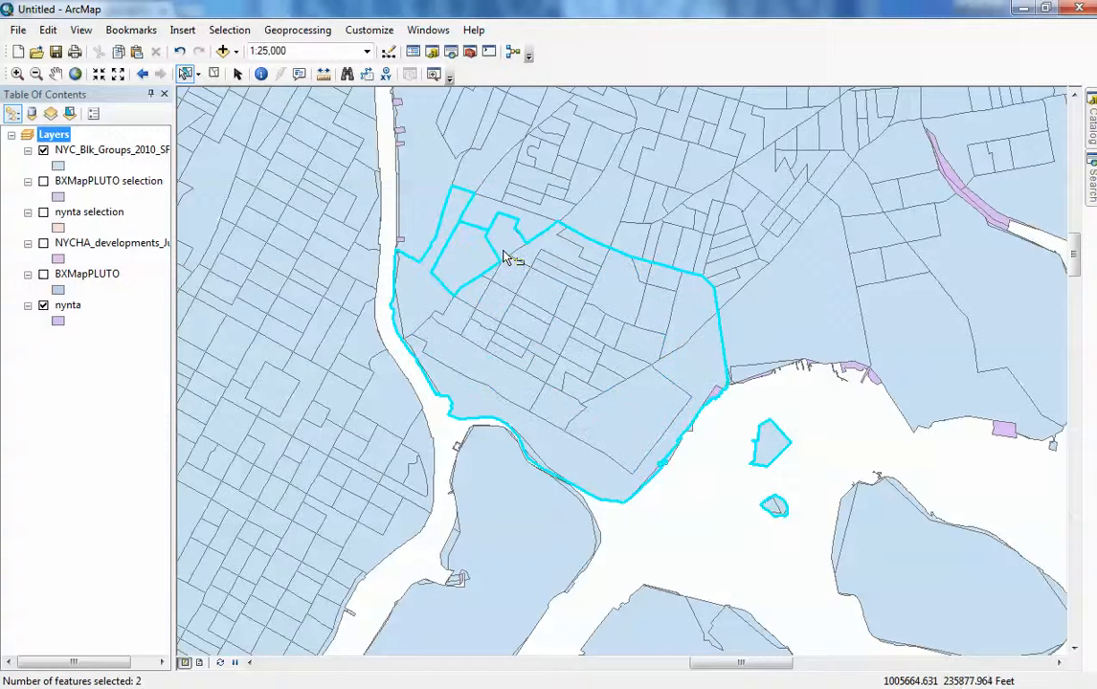
left_click(544, 275, "shift")
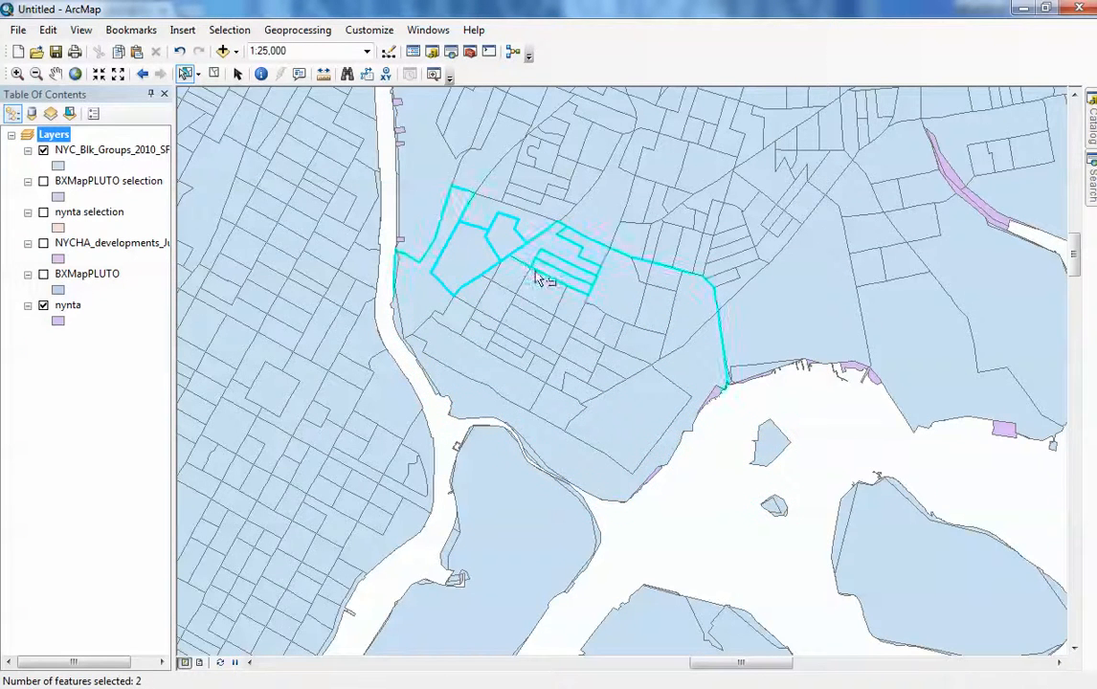
left_click(590, 350, "shift")
left_click(595, 253, "shift")
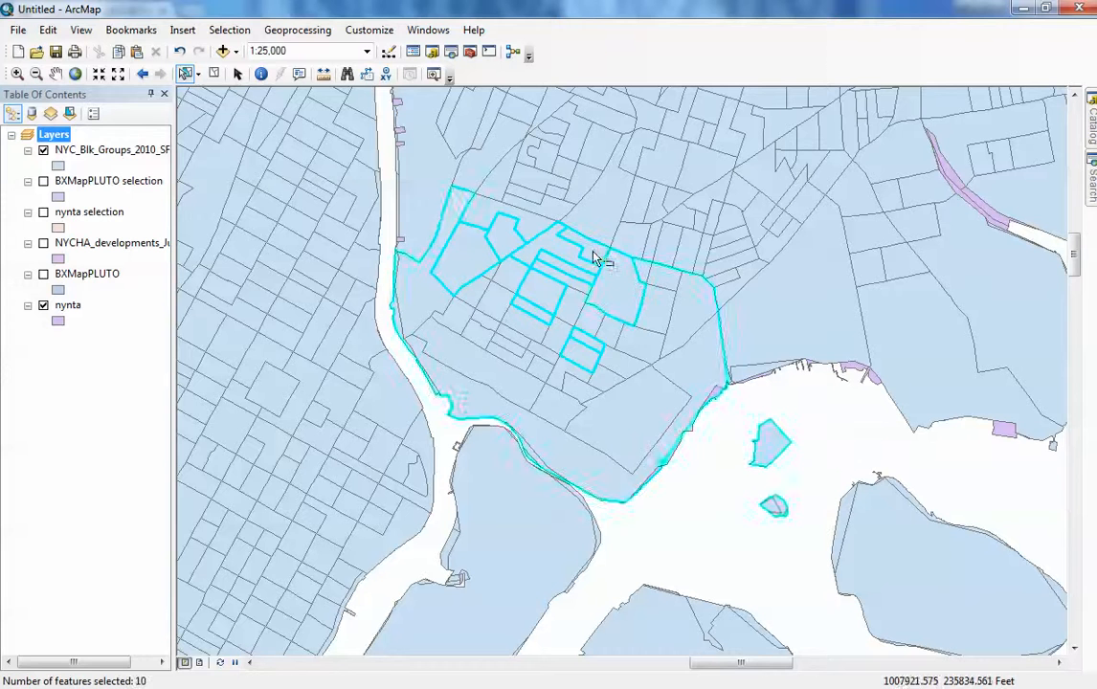
left_click(580, 294, "shift")
left_click(684, 445)
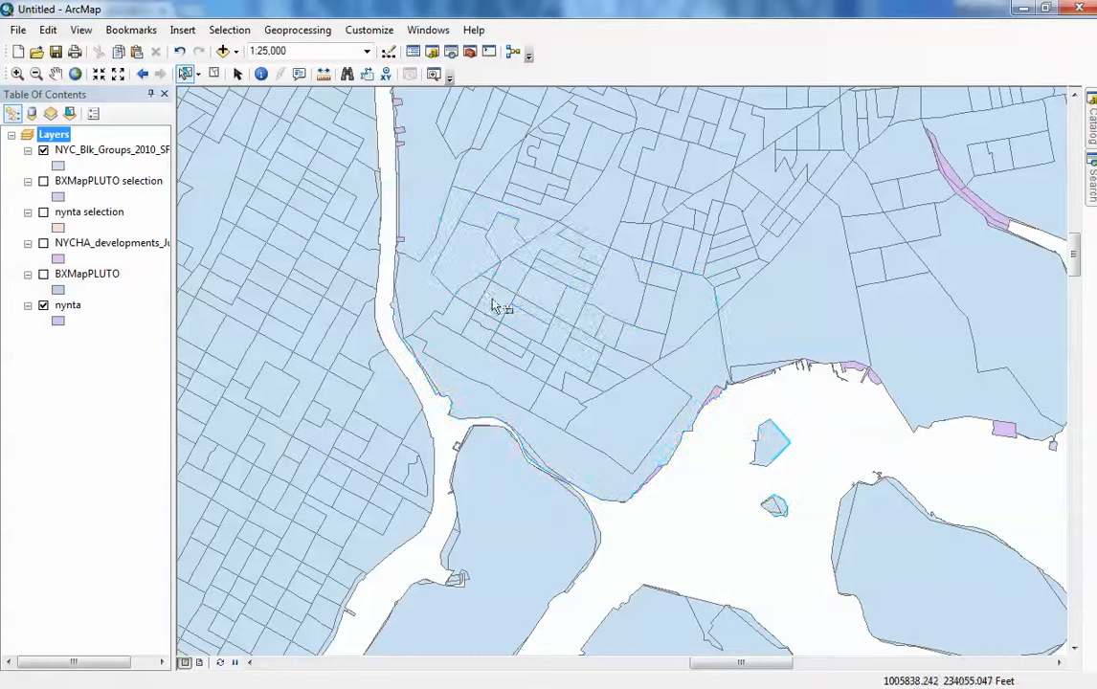
left_click(230, 30)
left_click(276, 68)
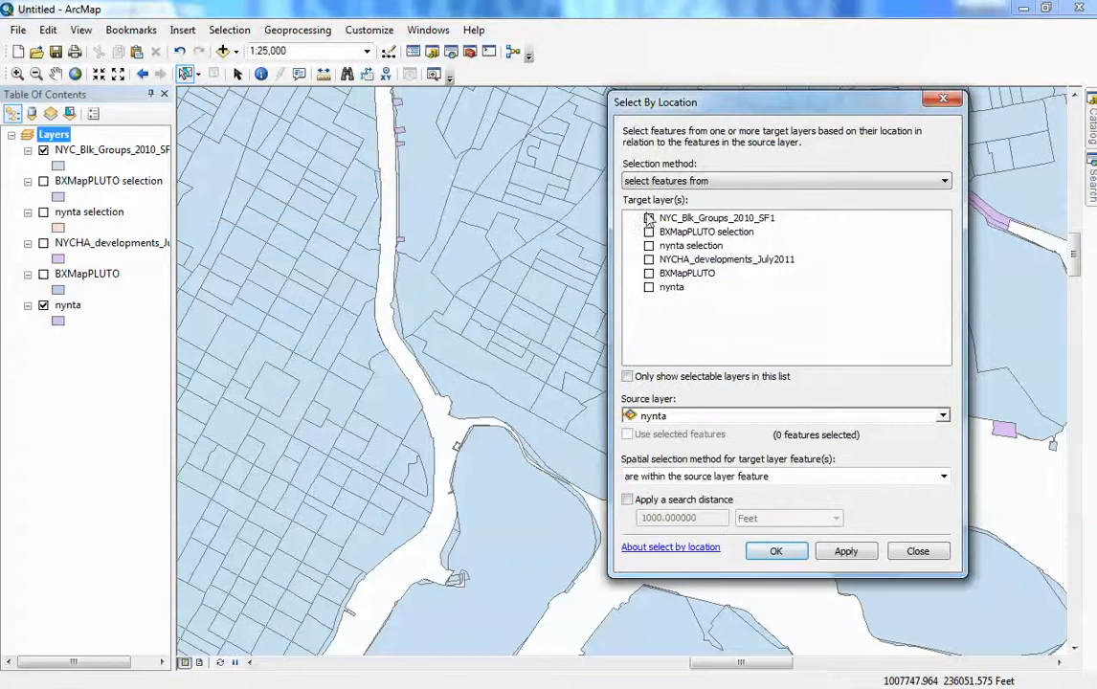
left_click(920, 555)
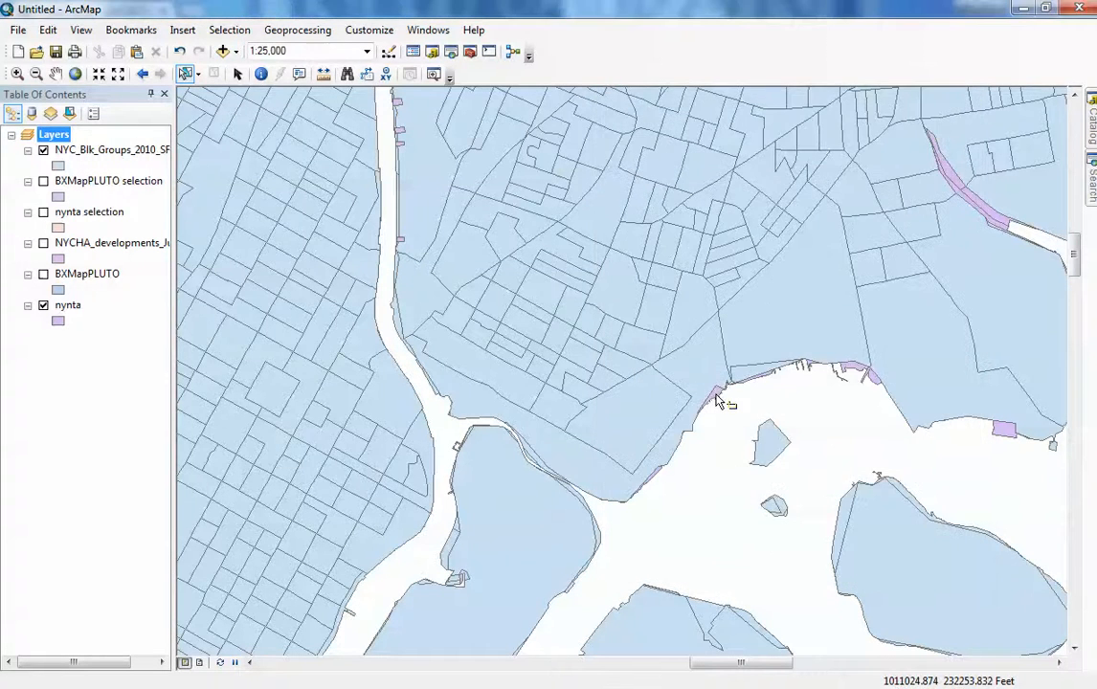
- Run Select By Location on NYC_Blk_Groups_2010_SF1 using the selected neighborhood and inspect the selected block groups
left_click(230, 29)
left_click(258, 67)
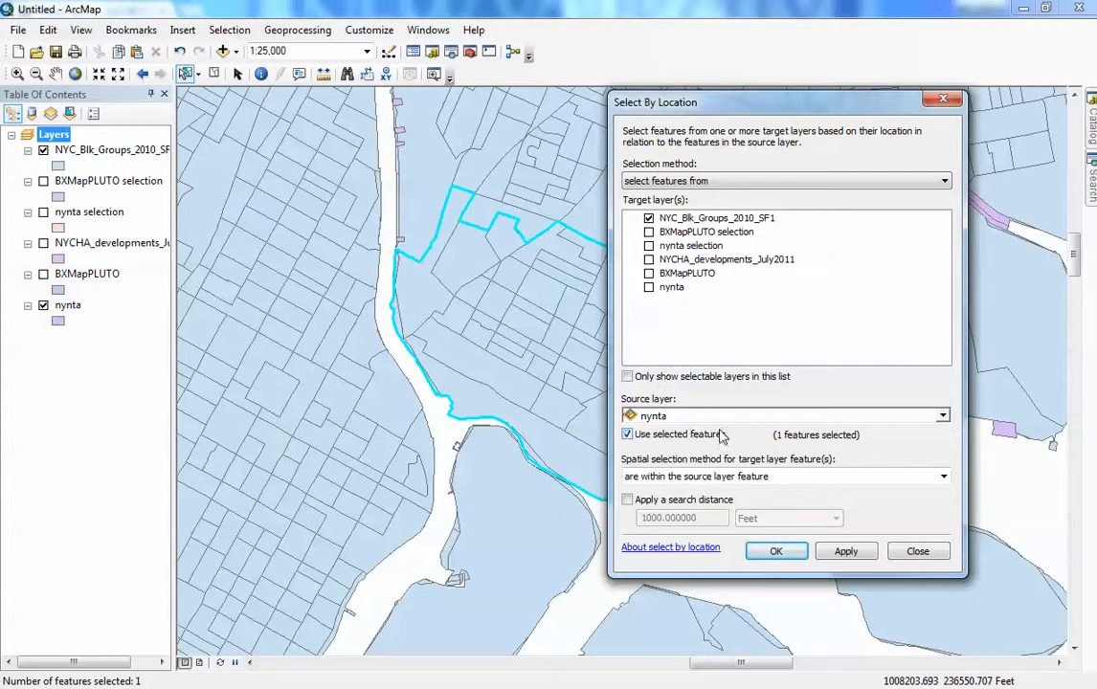
left_click(773, 553)
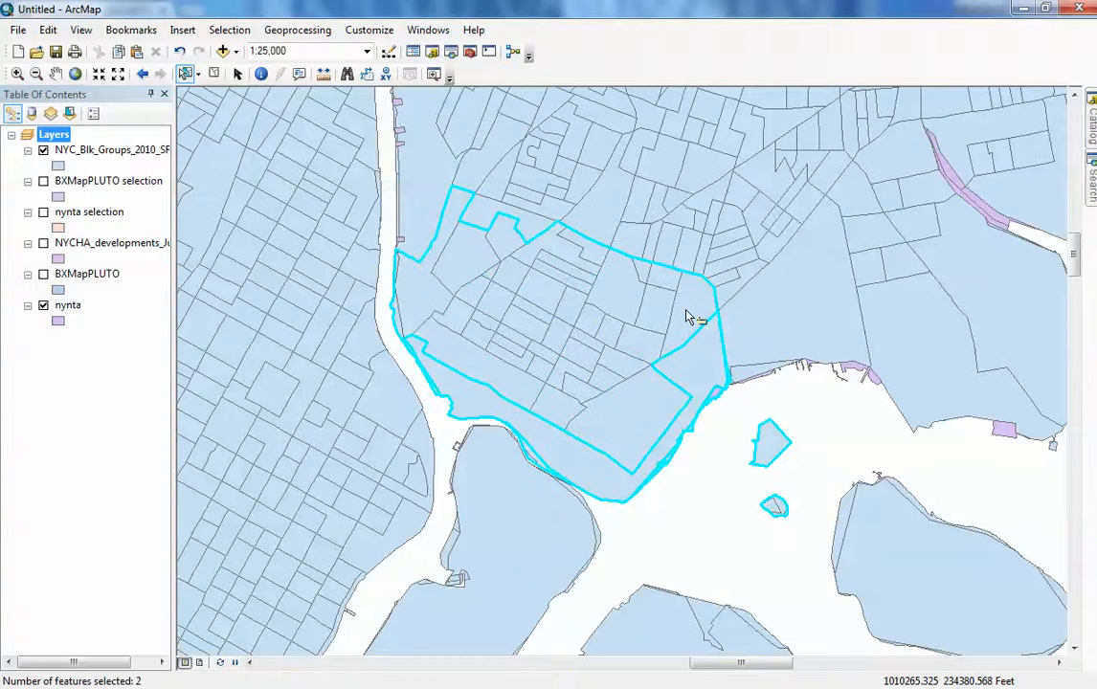
left_click(675, 315)
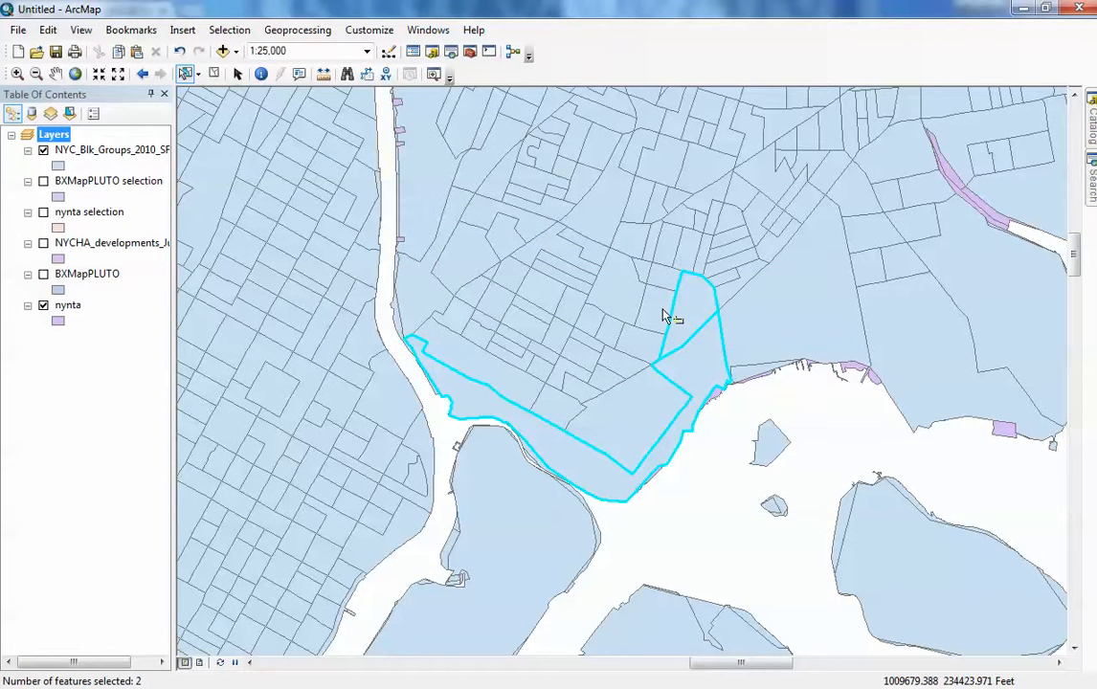
left_click(643, 355)
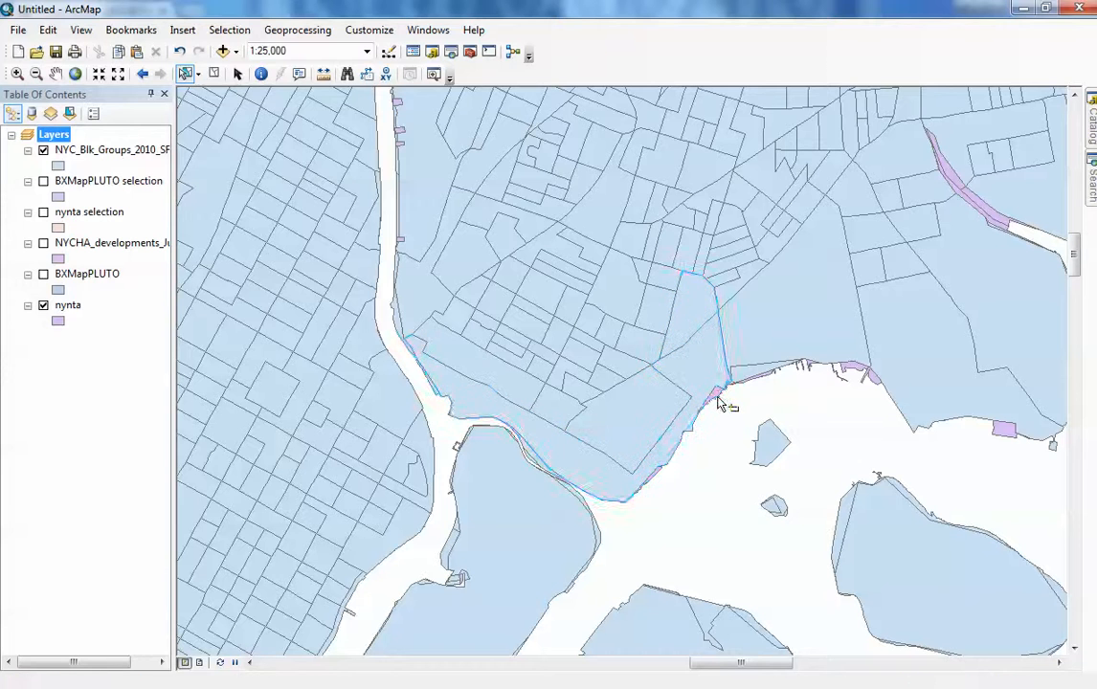
- Select NYC_Blk_Groups_2010_SF1 block groups within the selected nynta neighborhood, using only selected features
left_click(230, 30)
left_click(273, 68)
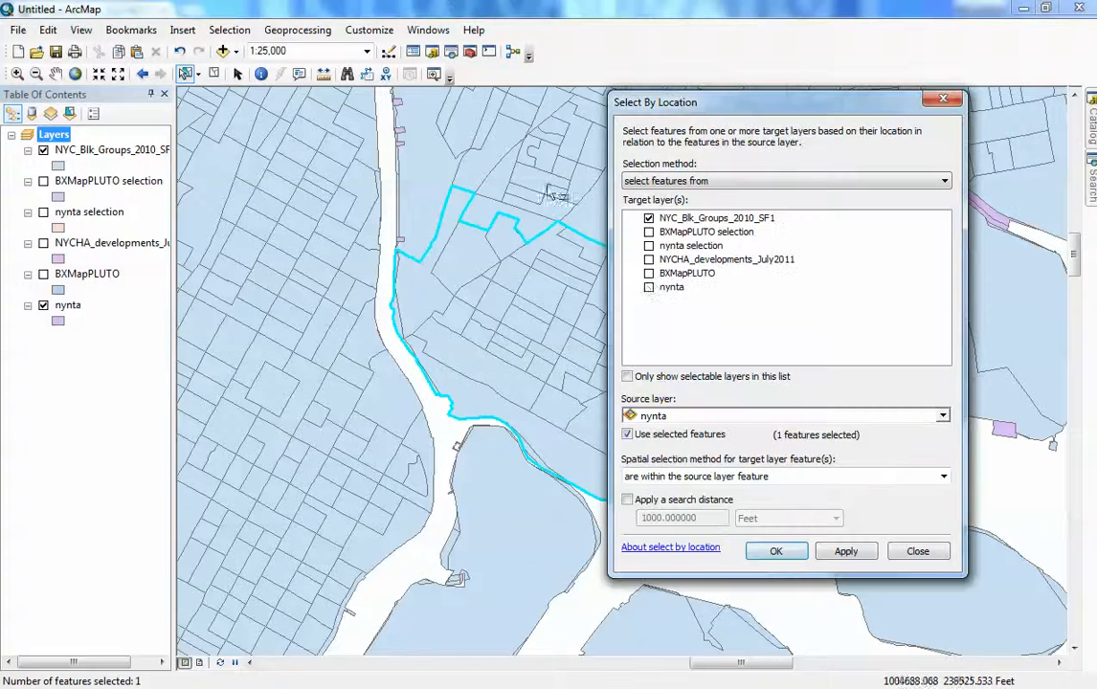
left_click(775, 552)
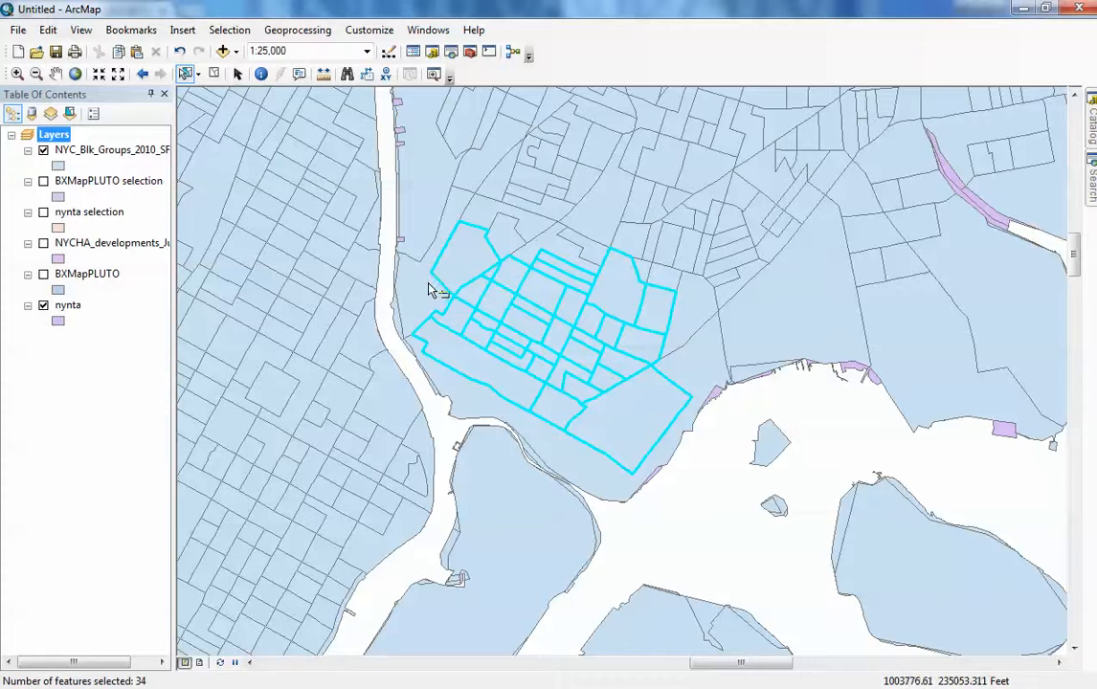
- Add the block groups along the neighborhood's northern edge to the current selection
left_click(465, 277, "shift")
left_click(561, 240, "shift")
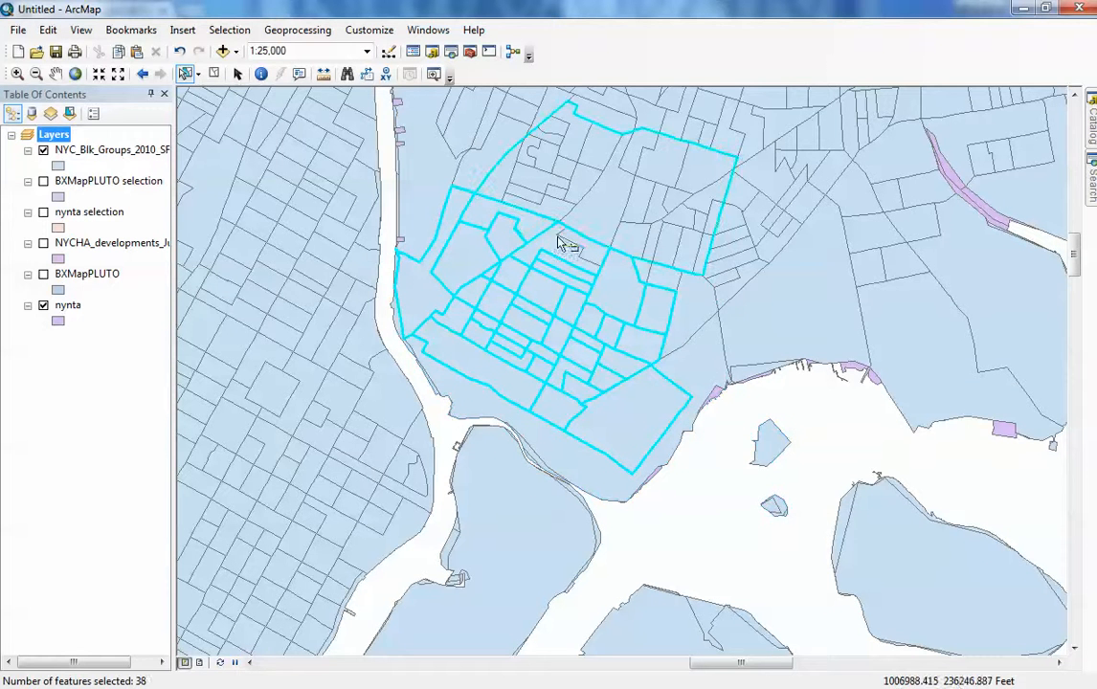
left_click(572, 242, "shift")
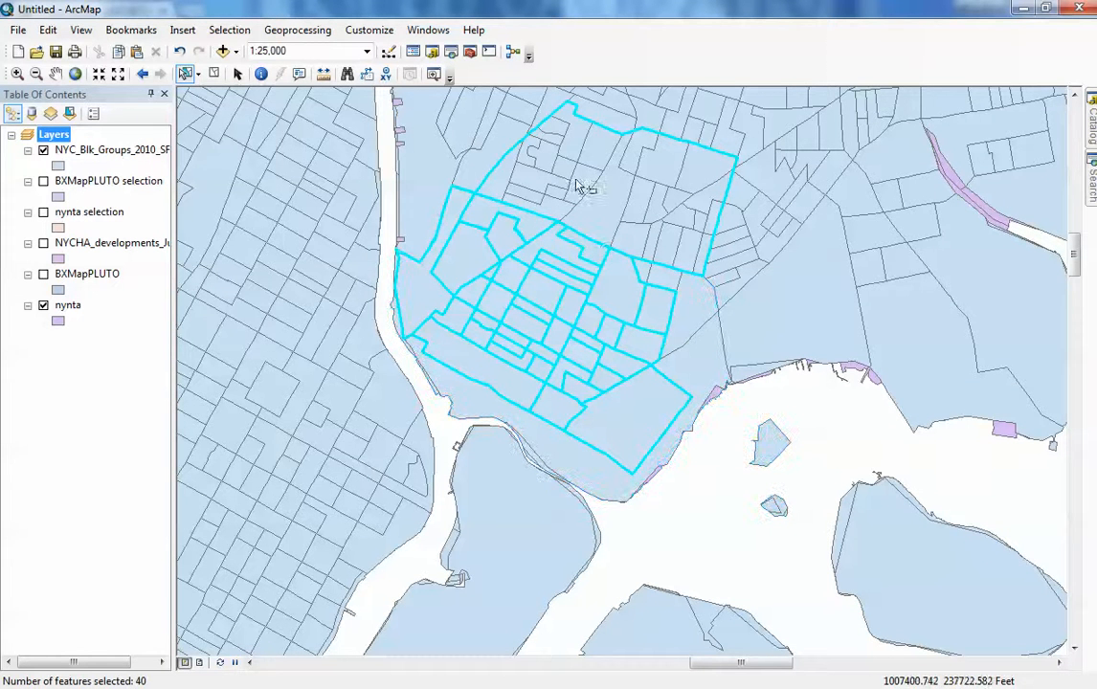
- Reselect the neighborhood and run Select By Location for NYC_Blk_Groups_2010_SF1 block groups within the selected nynta feature
left_click(612, 148)
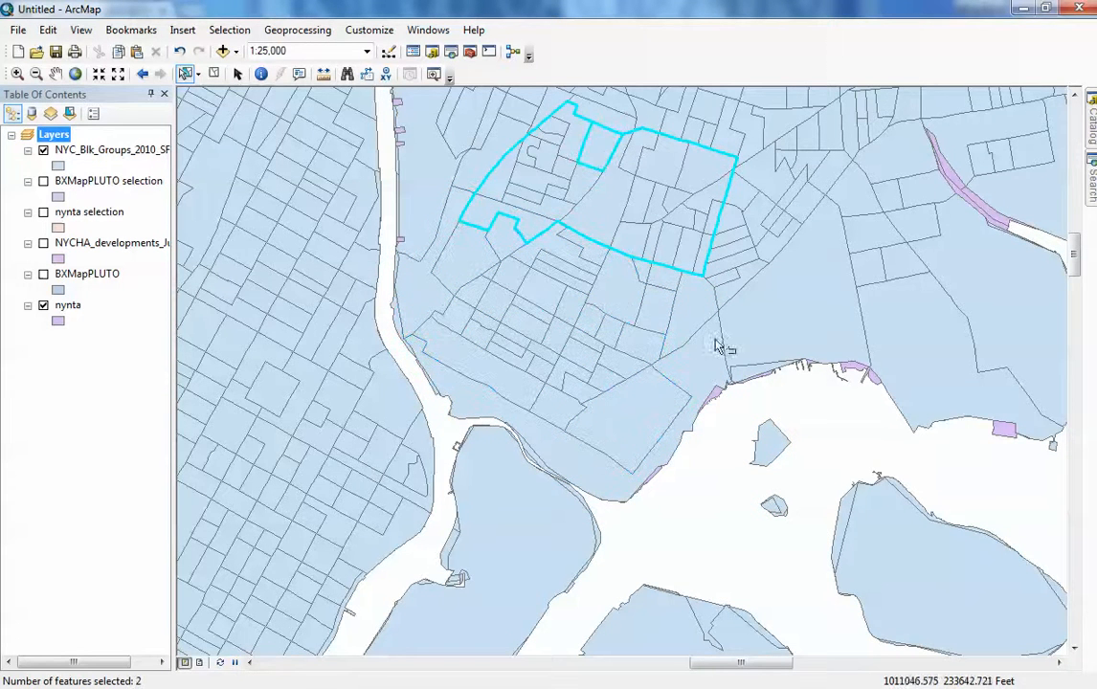
left_click(762, 494)
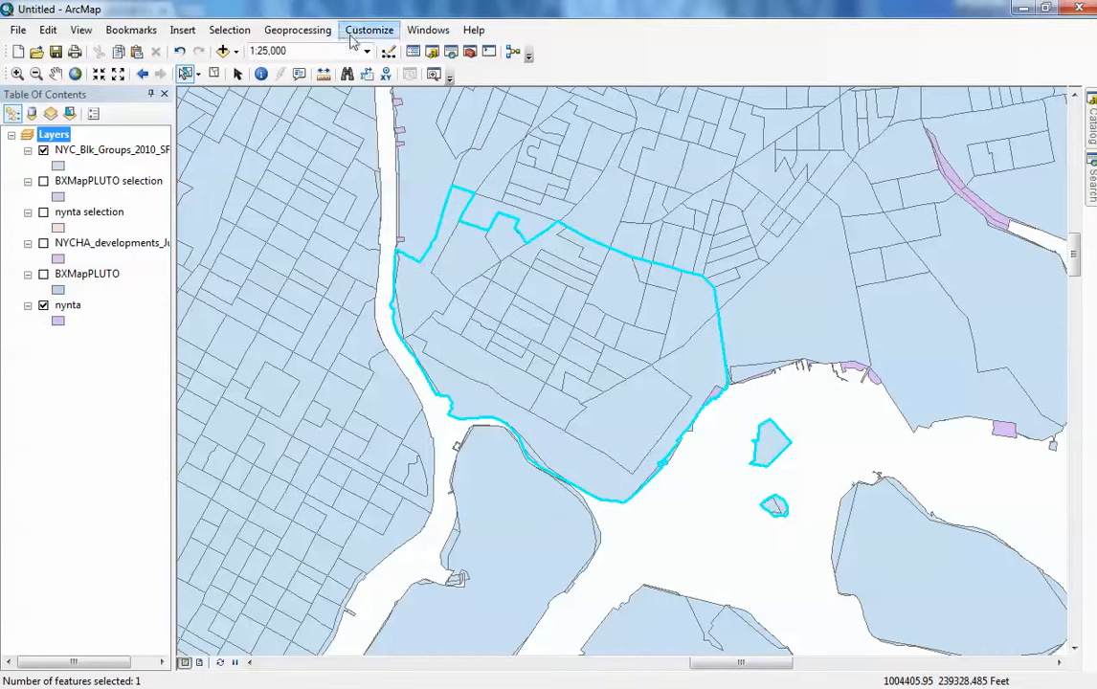
left_click(232, 30)
left_click(311, 69)
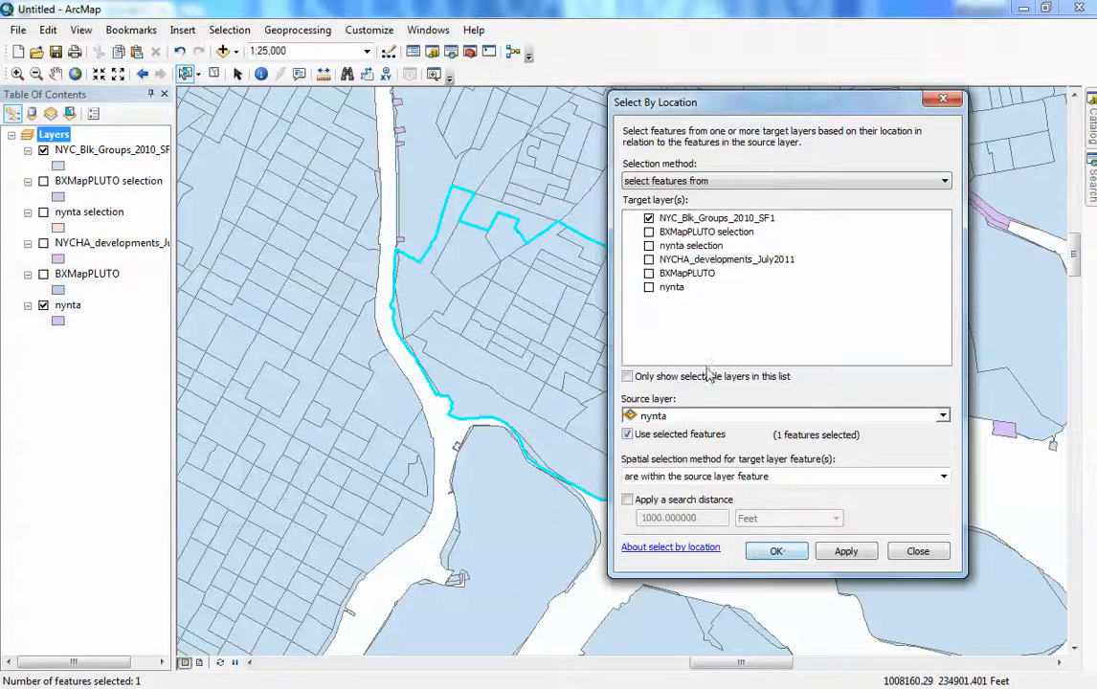
left_click(776, 551)
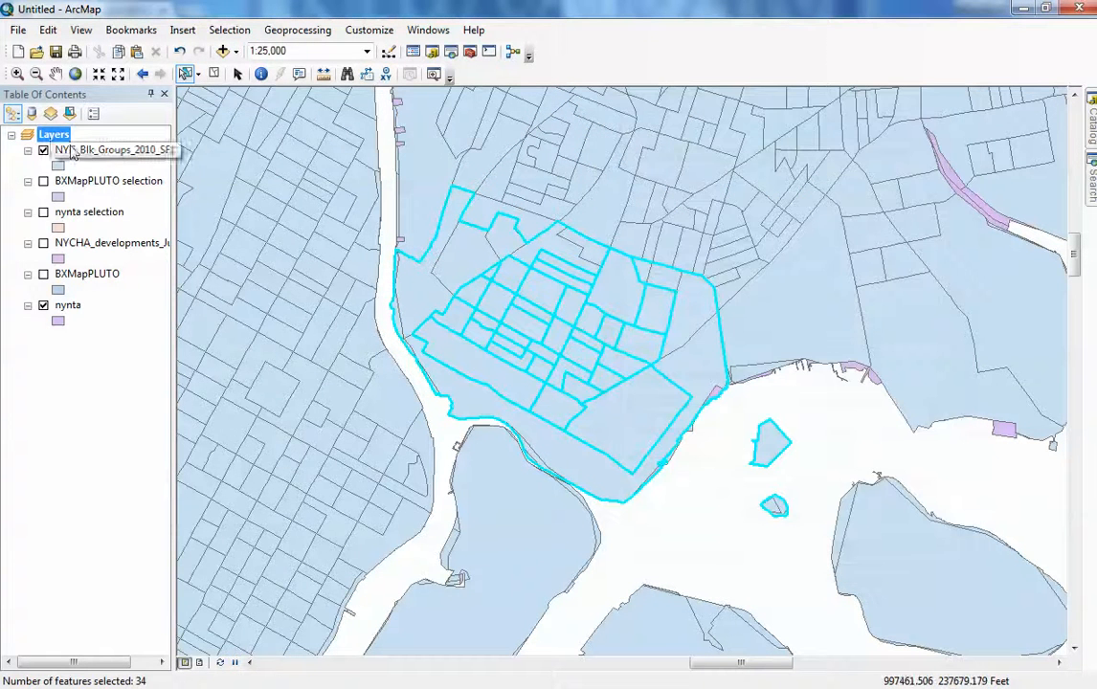
- Create a new layer from the selected NYC_Blk_Groups_2010_SF1 block groups
right_click(122, 150)
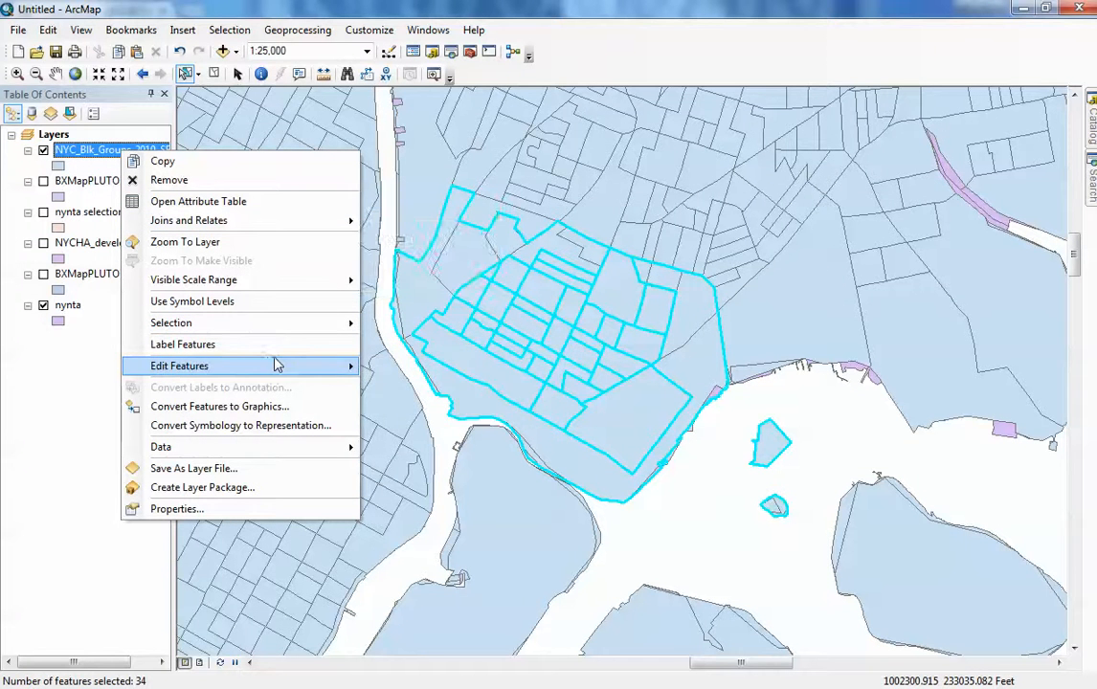
mouse_move(263, 368)
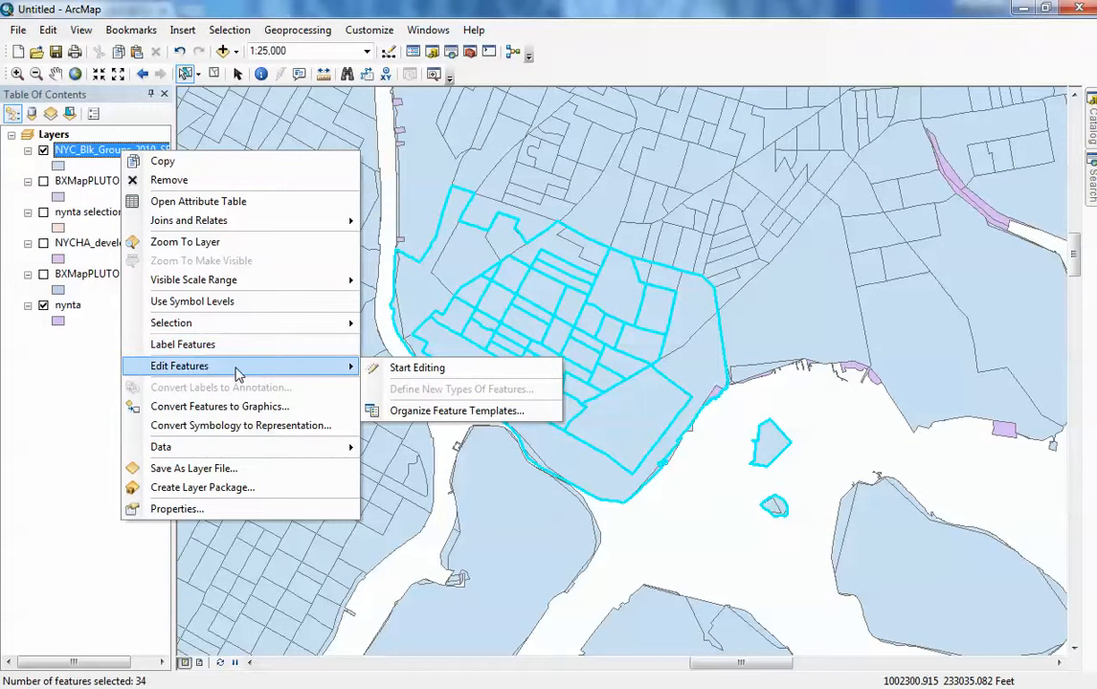
mouse_move(229, 322)
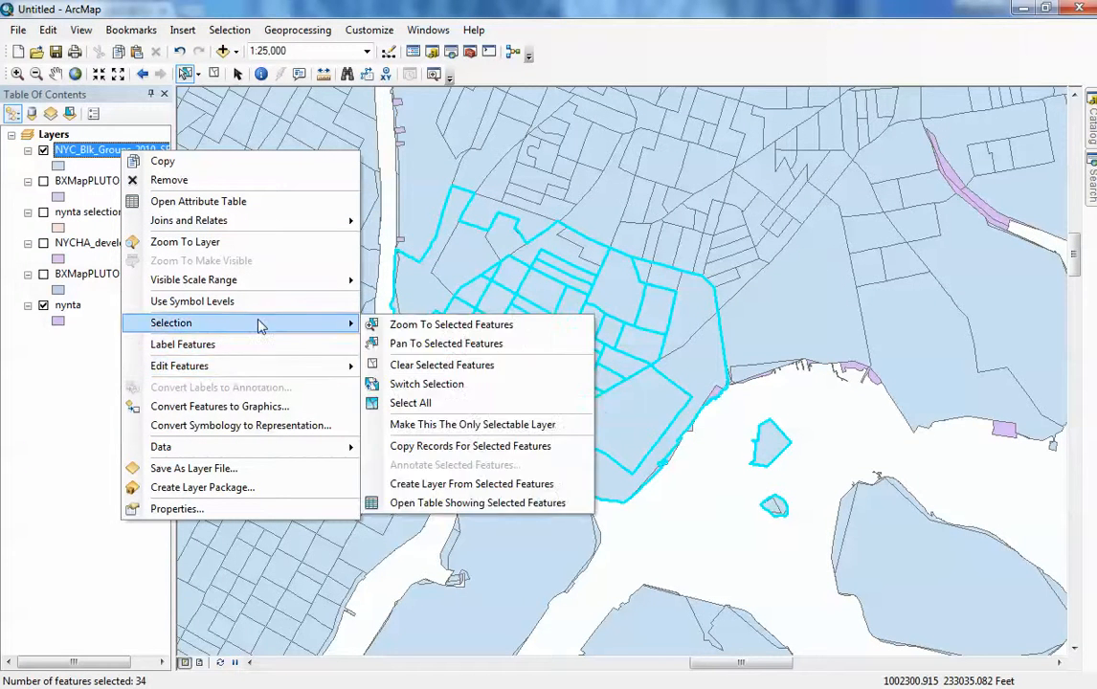
left_click(440, 485)
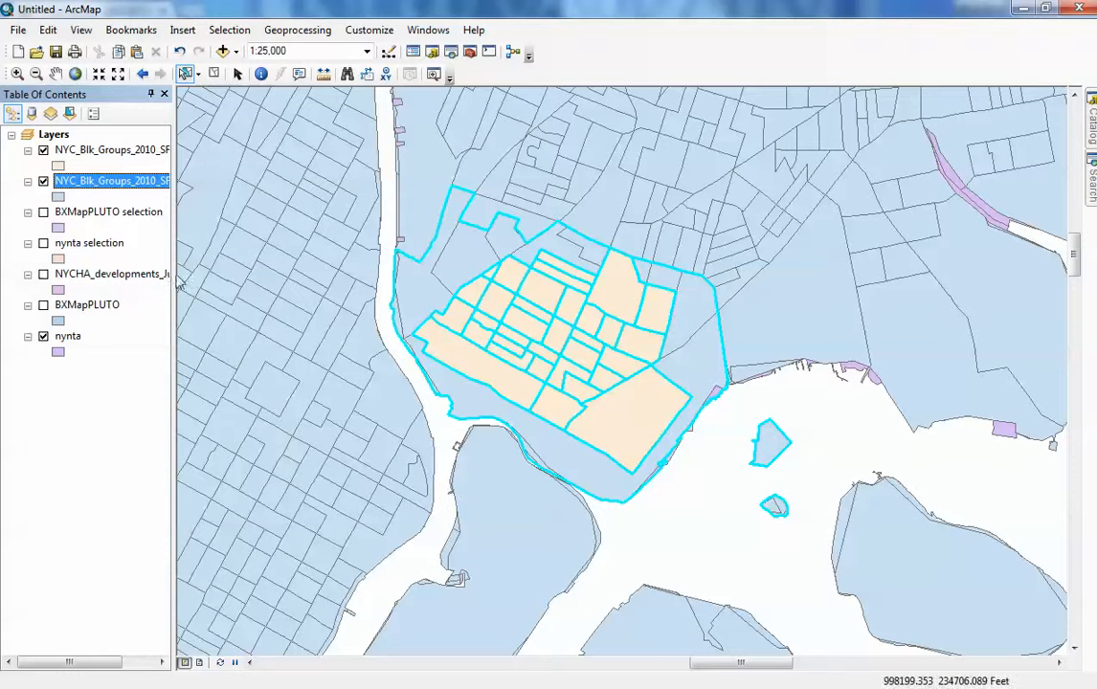
- Clear the feature selection on the map
left_click(46, 184)
left_click(624, 469)
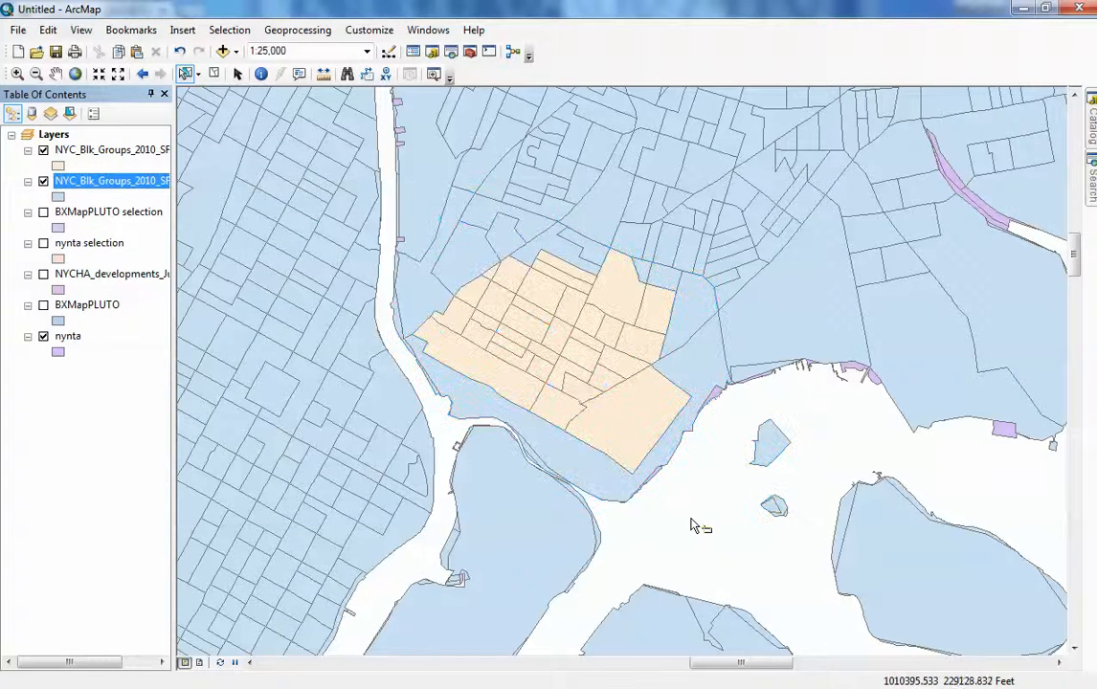
left_click(419, 361)
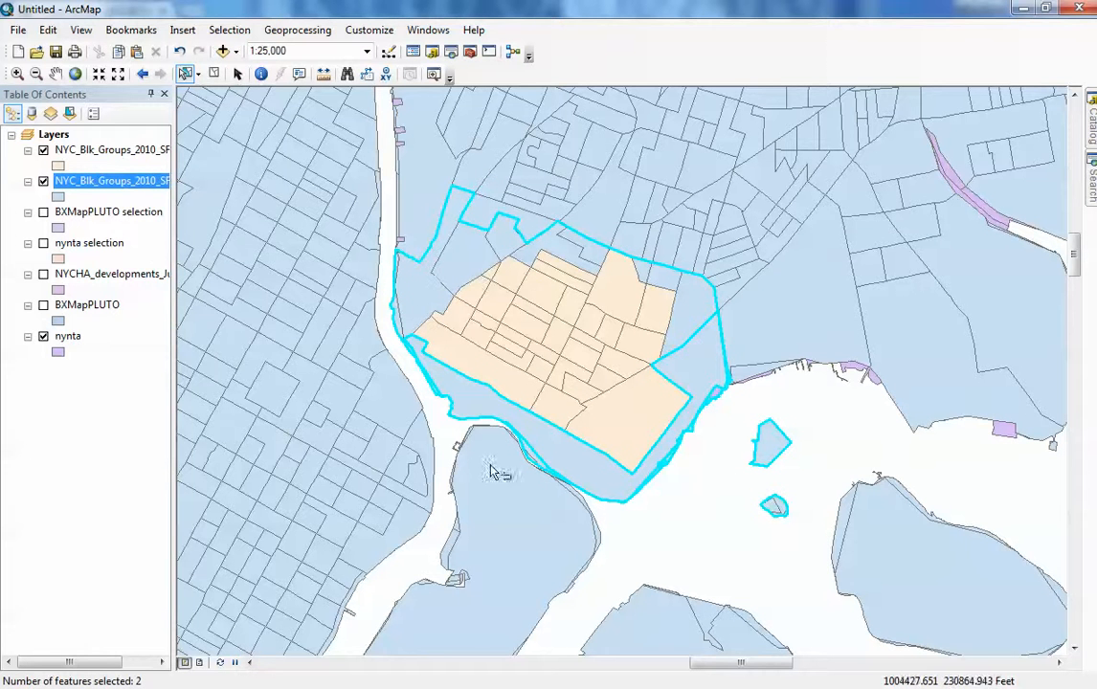
left_click(700, 542)
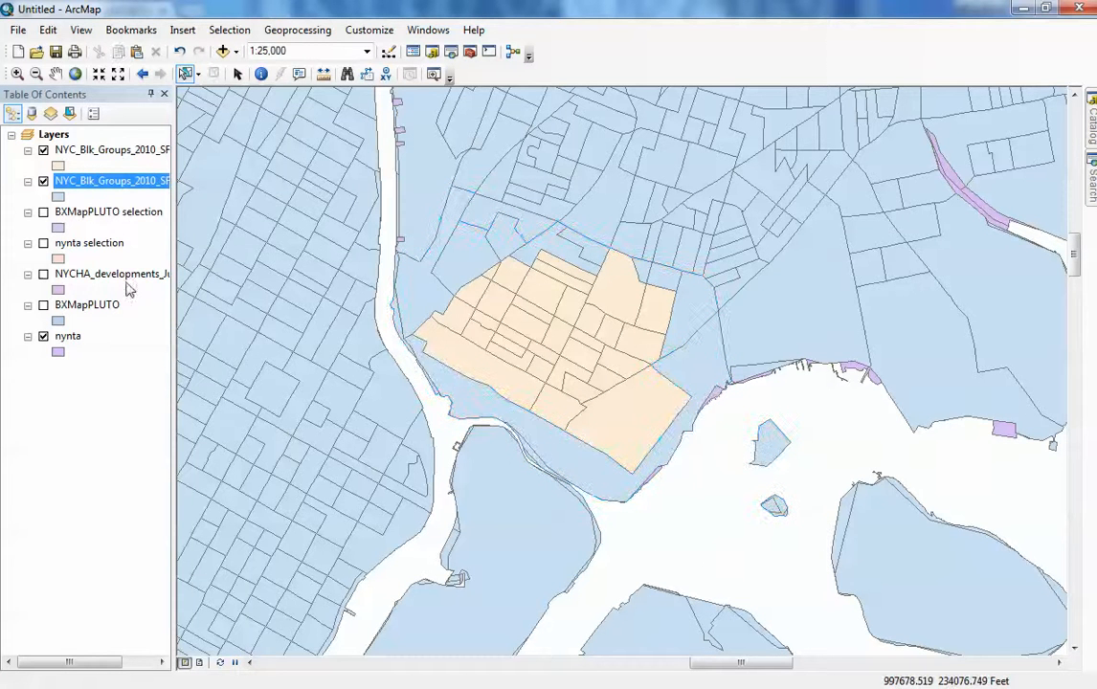
- Hide the original block-group and nynta layers so only the new block-group selection layer shows
left_click(43, 150)
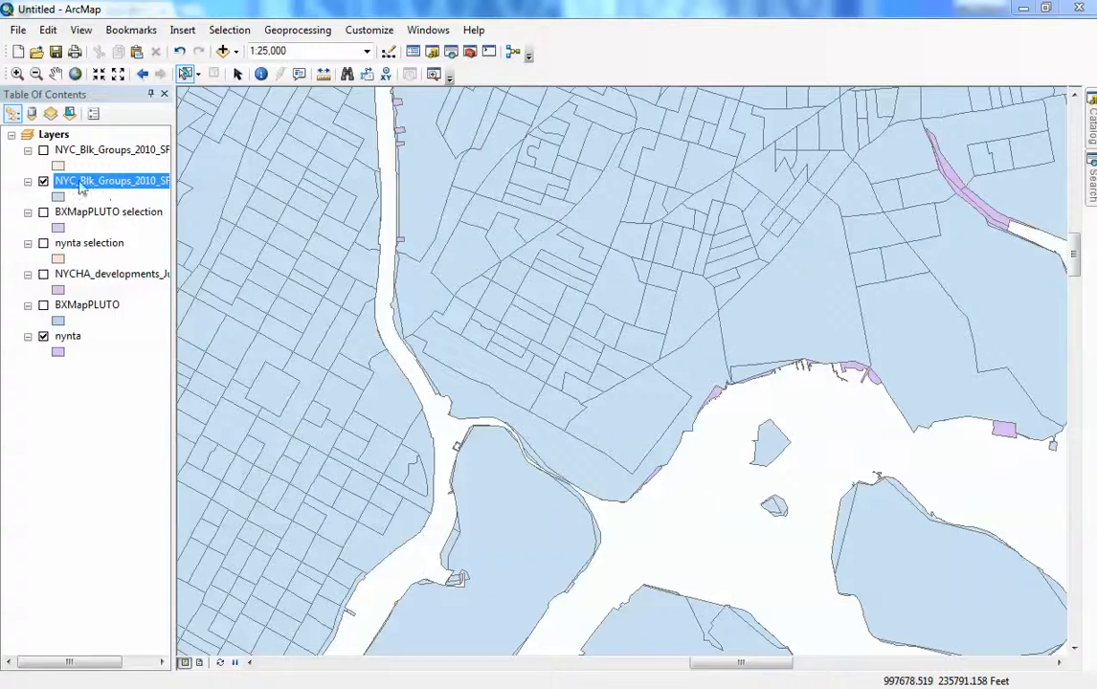
left_click(43, 182)
left_click(43, 150)
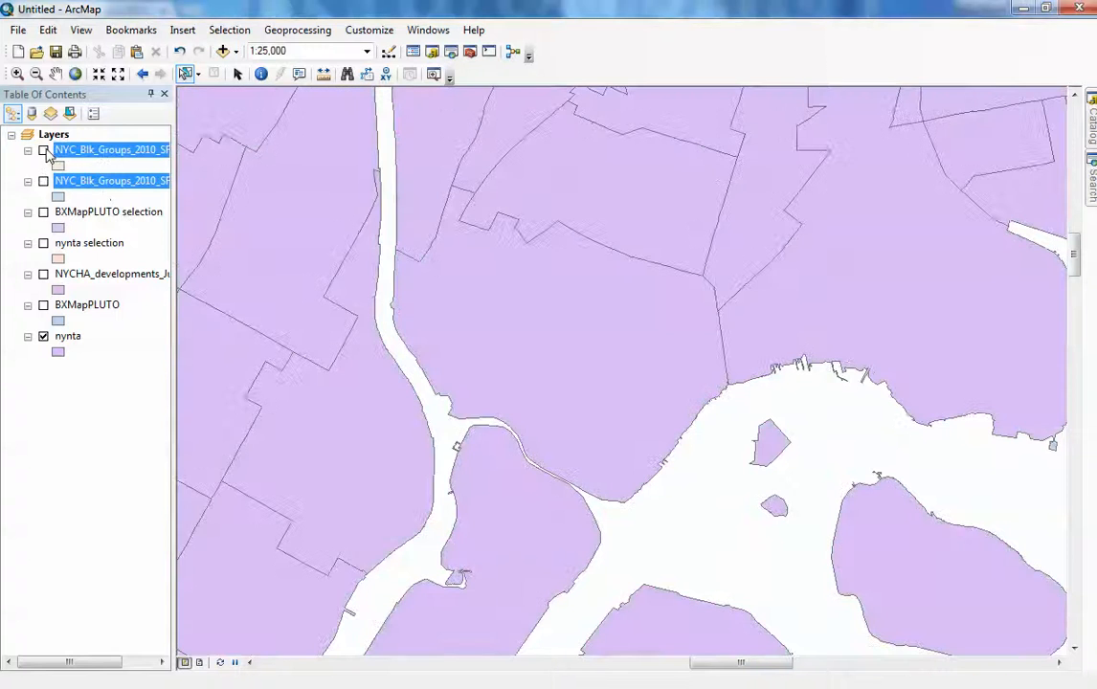
left_click(43, 337)
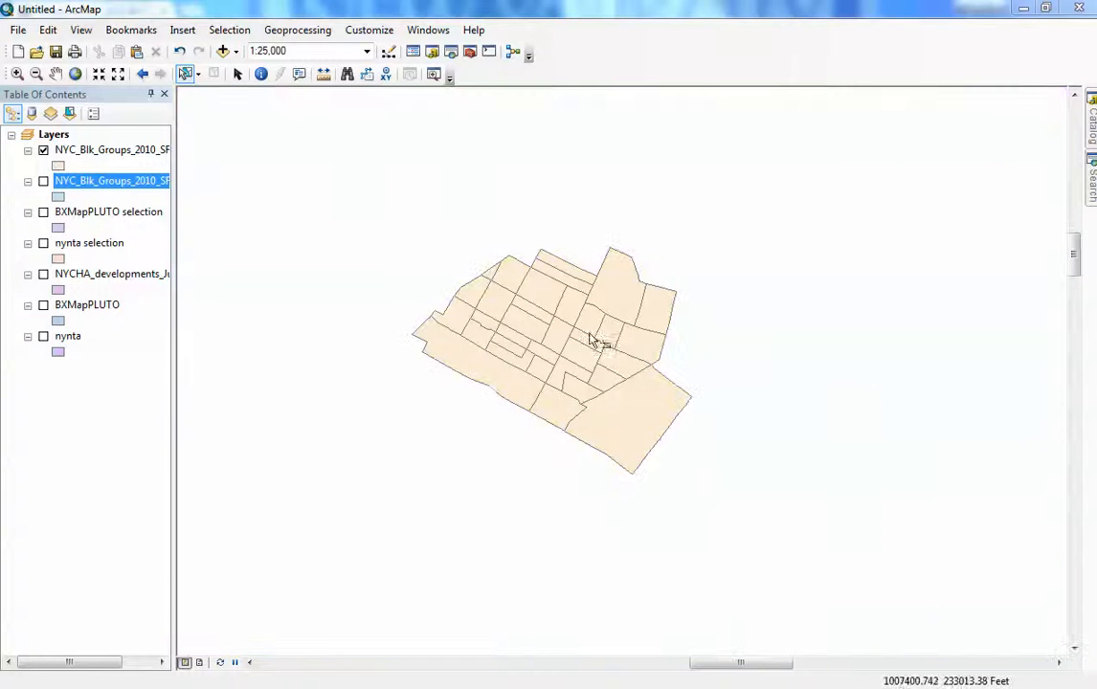
- Open the NYC_Blk_Groups_2010_SF1 selection layer's attribute table to inspect its records, then close it
right_click(98, 153)
left_click(237, 200)
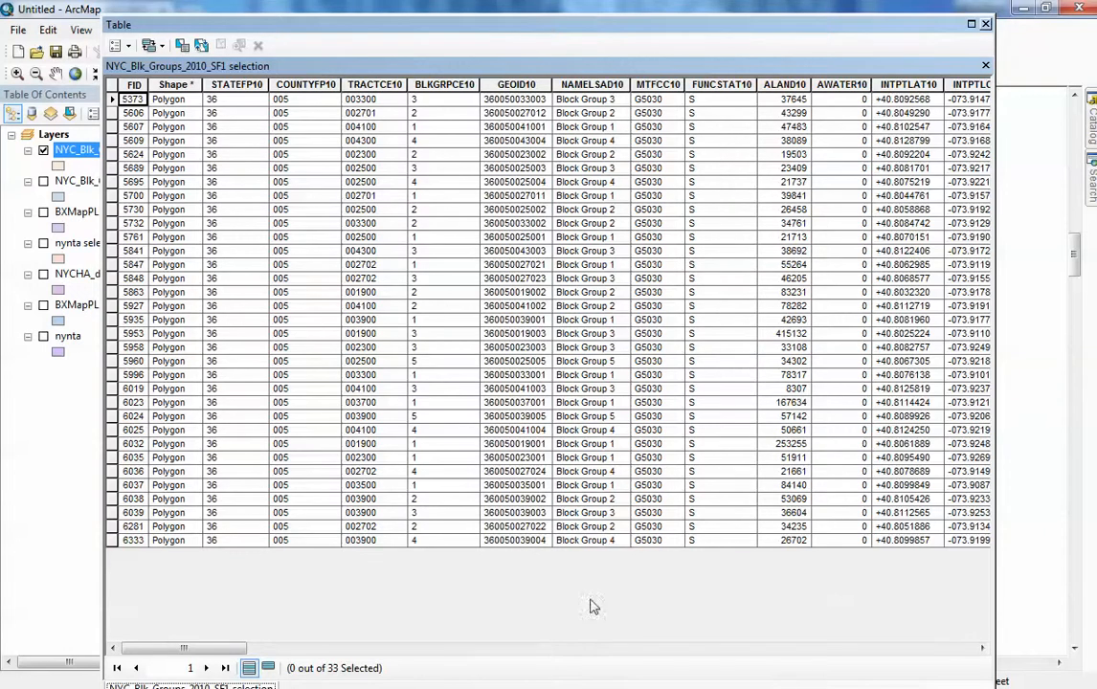
left_click_drag(926, 14, 923, 9)
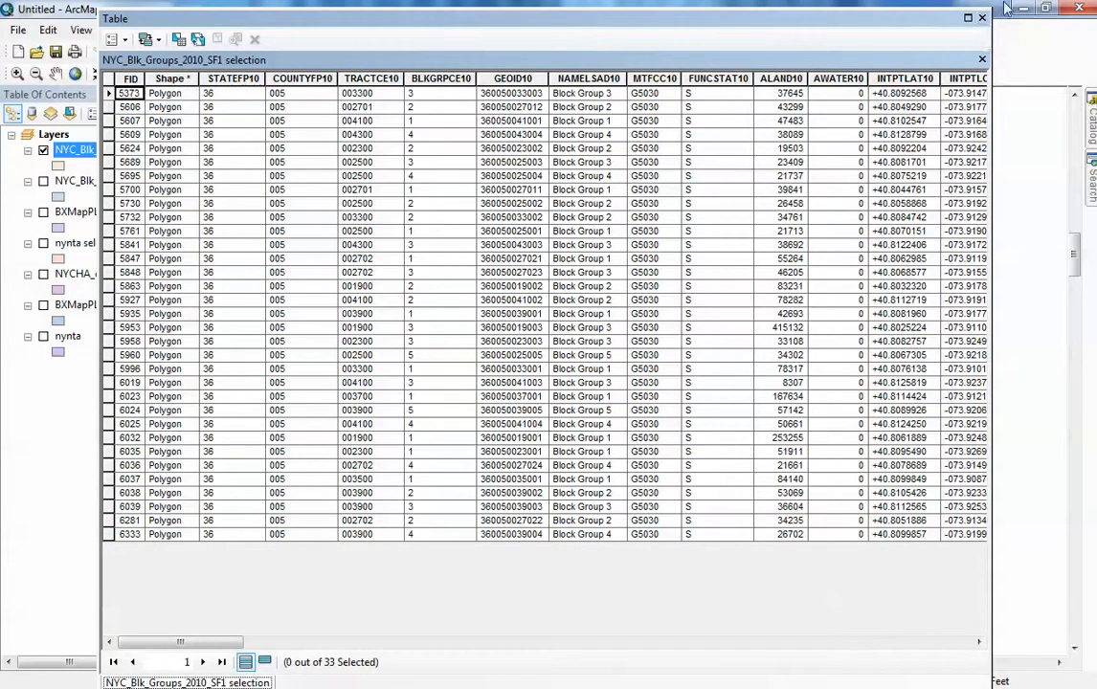
left_click(982, 19)
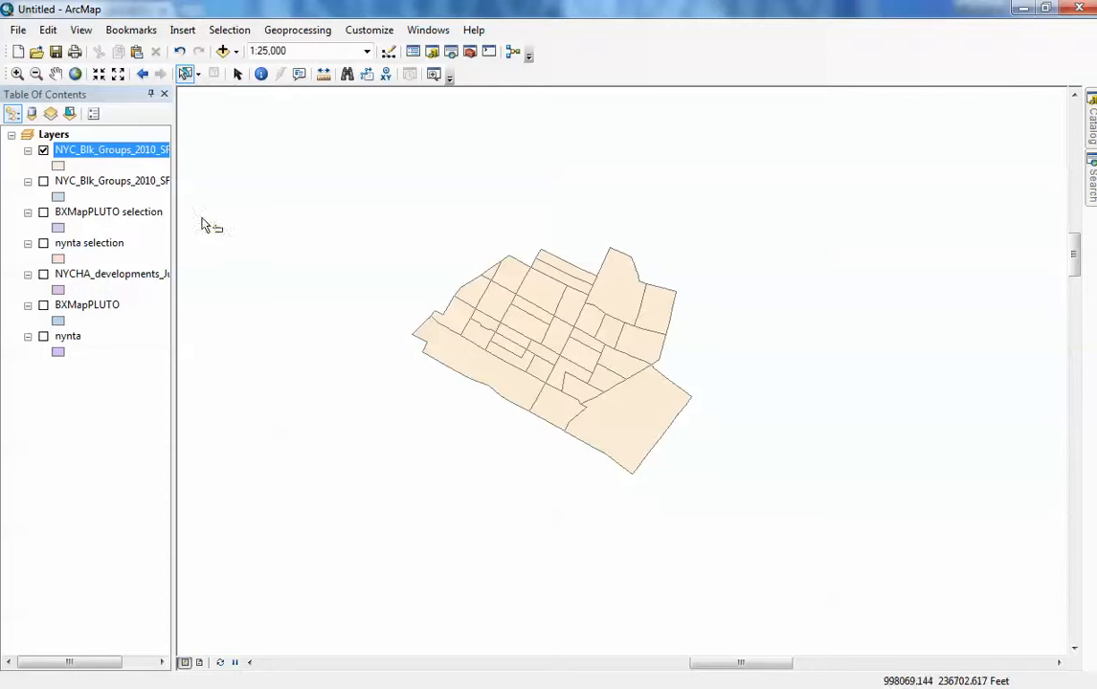
- Symbolize the NYC_Blk_Groups_2010_SF1 selection layer with quantities as graduated colors using the MALES field
right_click(127, 156)
left_click(215, 508)
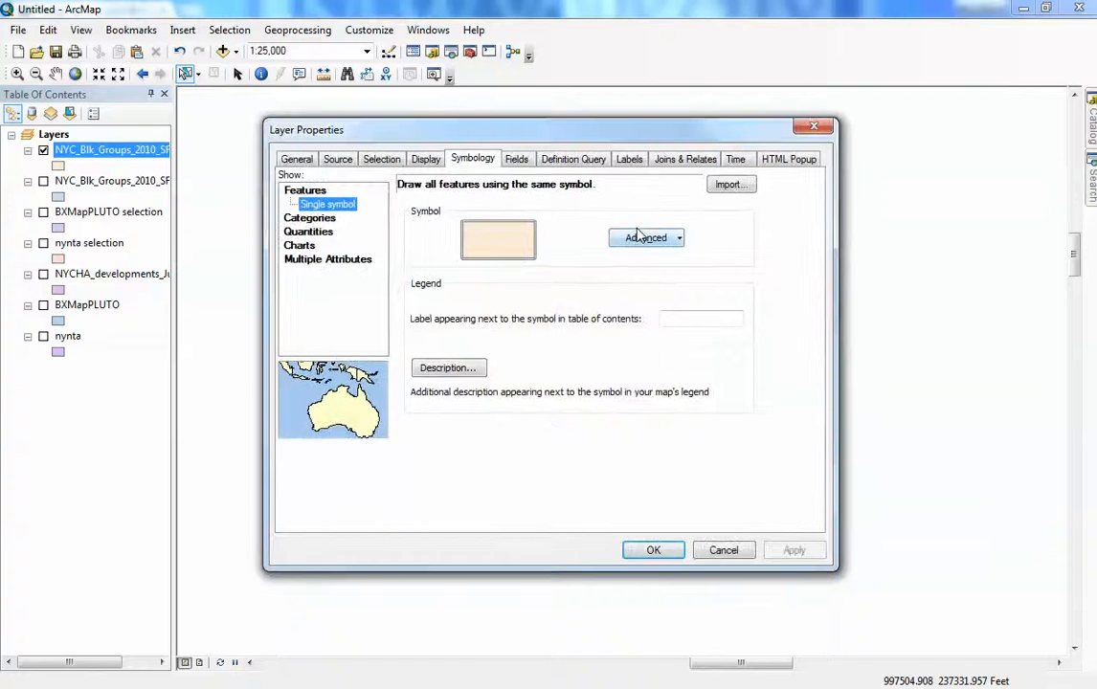
left_click(311, 222)
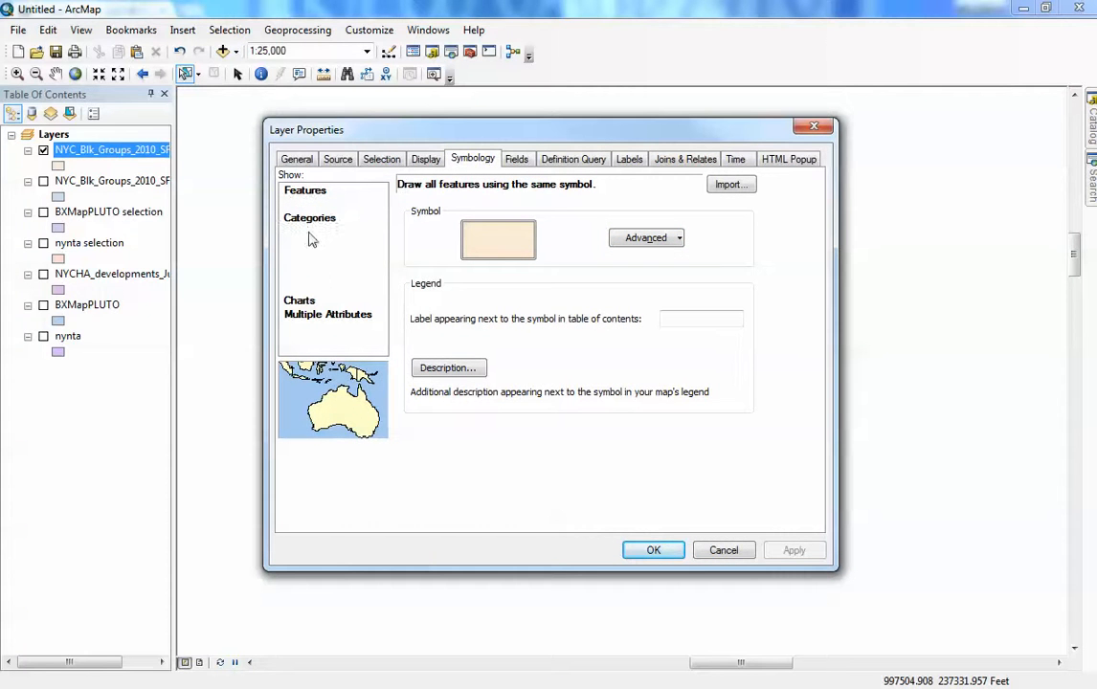
left_click(335, 273)
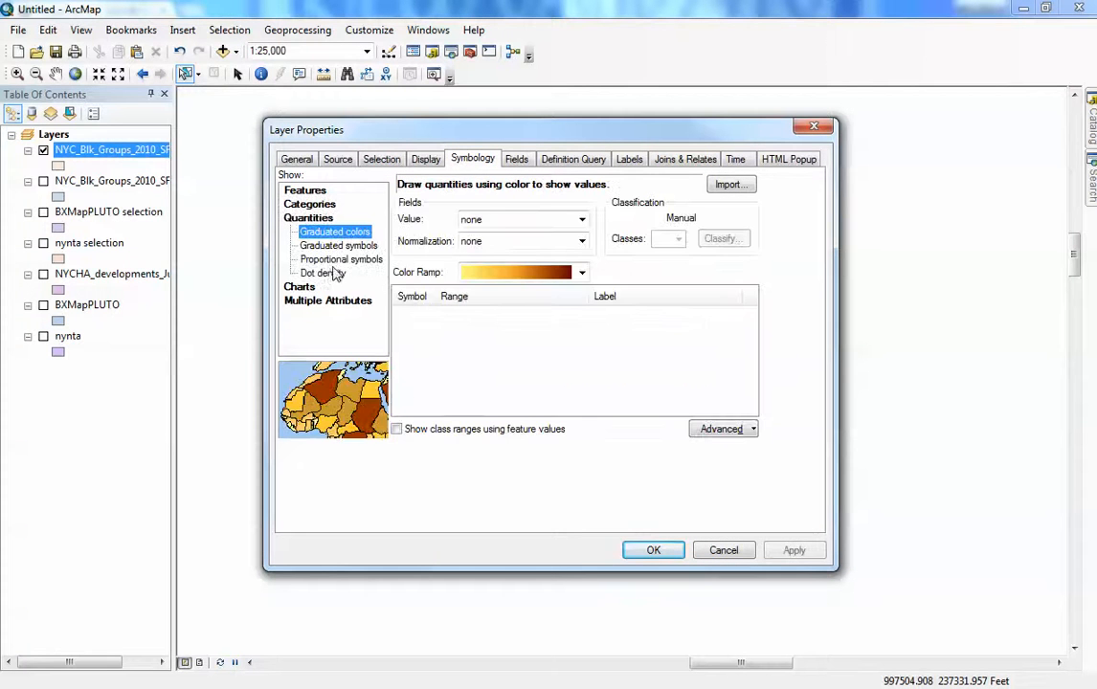
left_click(581, 219)
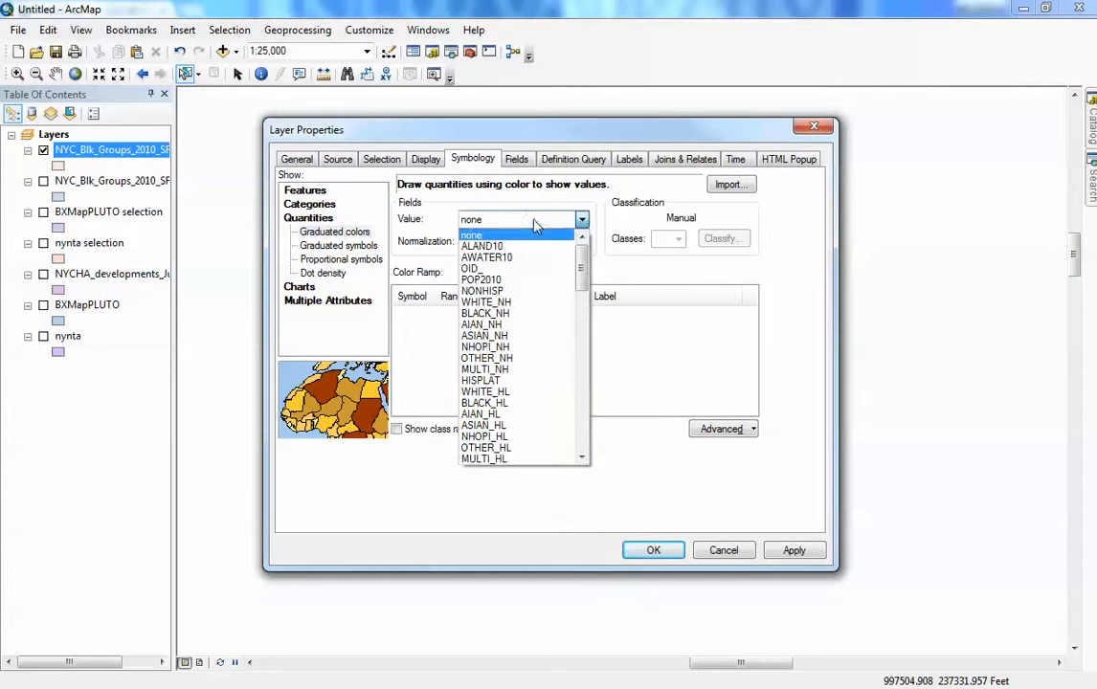
left_click_drag(583, 251, 583, 312)
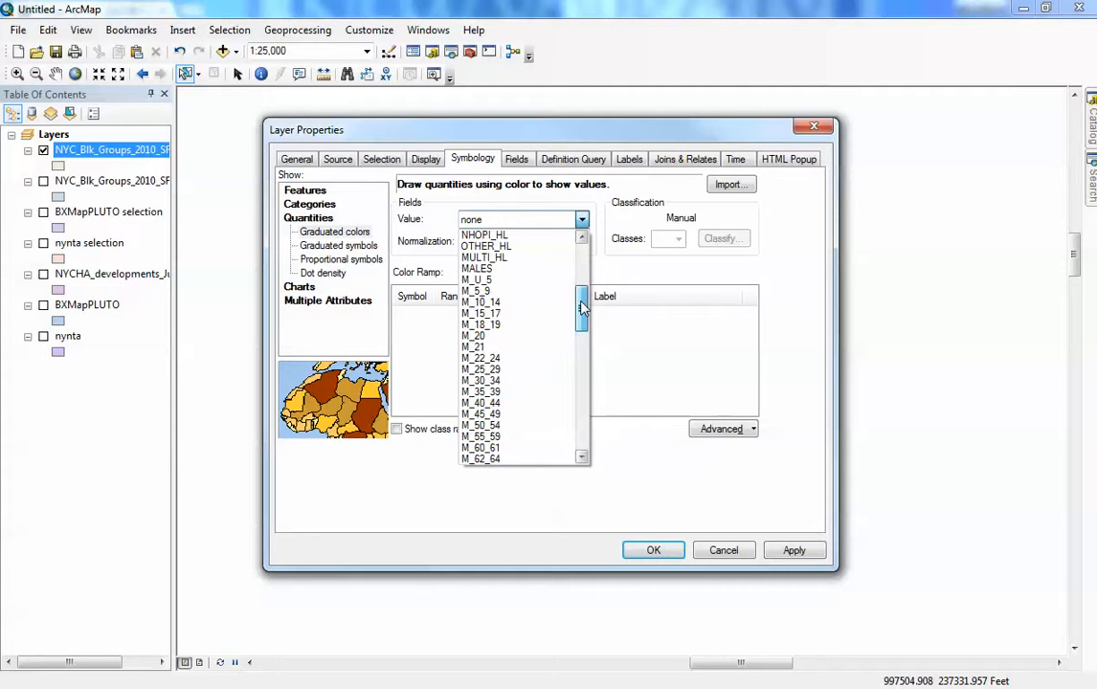
left_click(476, 269)
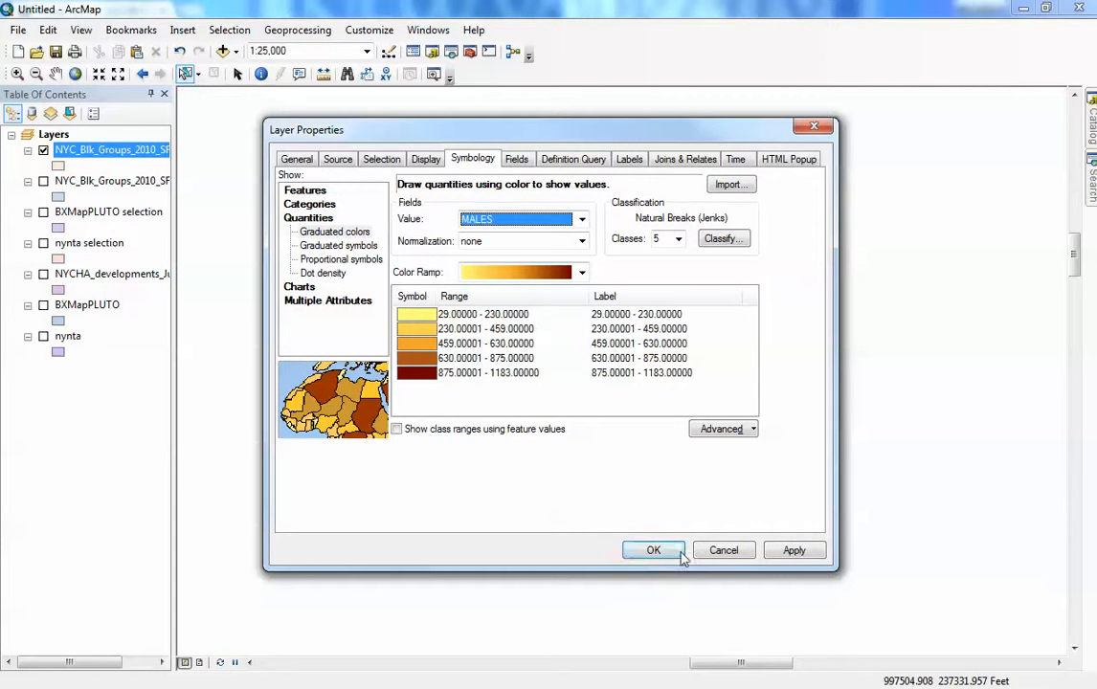
left_click(795, 550)
left_click(654, 550)
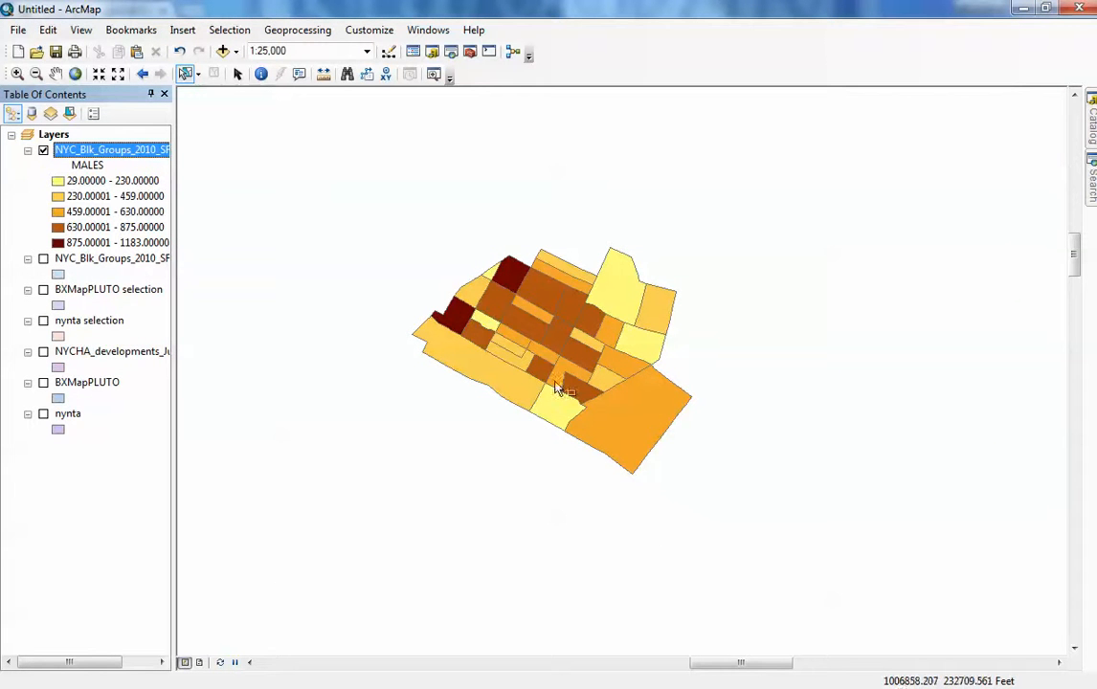
- Change the graduated colors value field of the selection layer to M_80_84
right_click(97, 153)
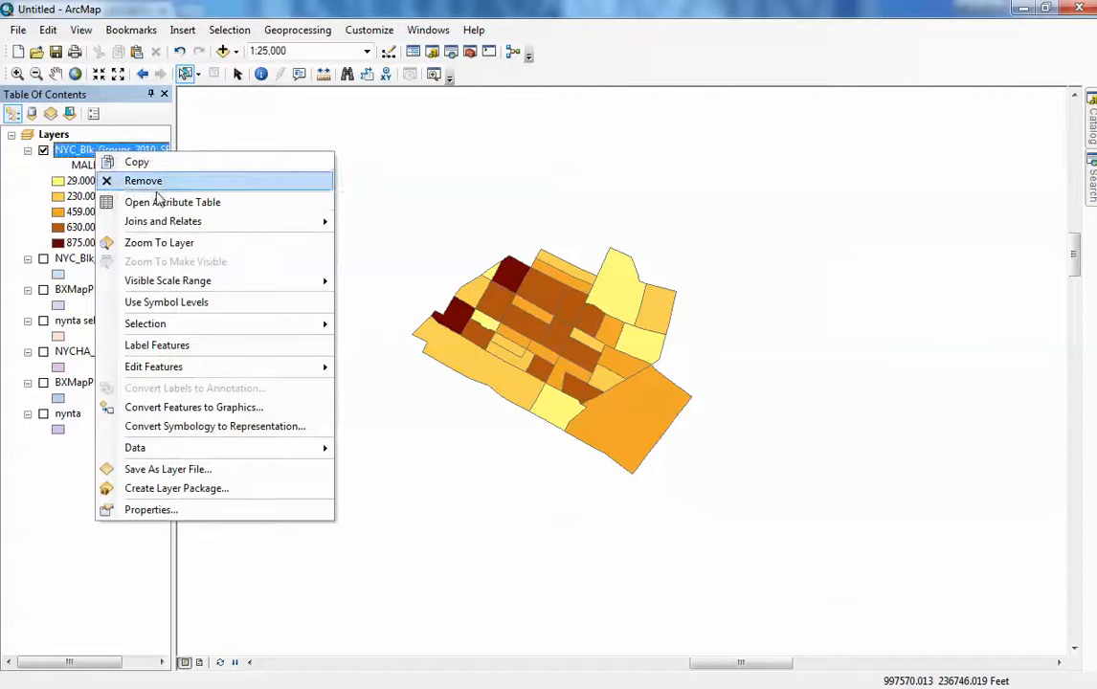
left_click(150, 509)
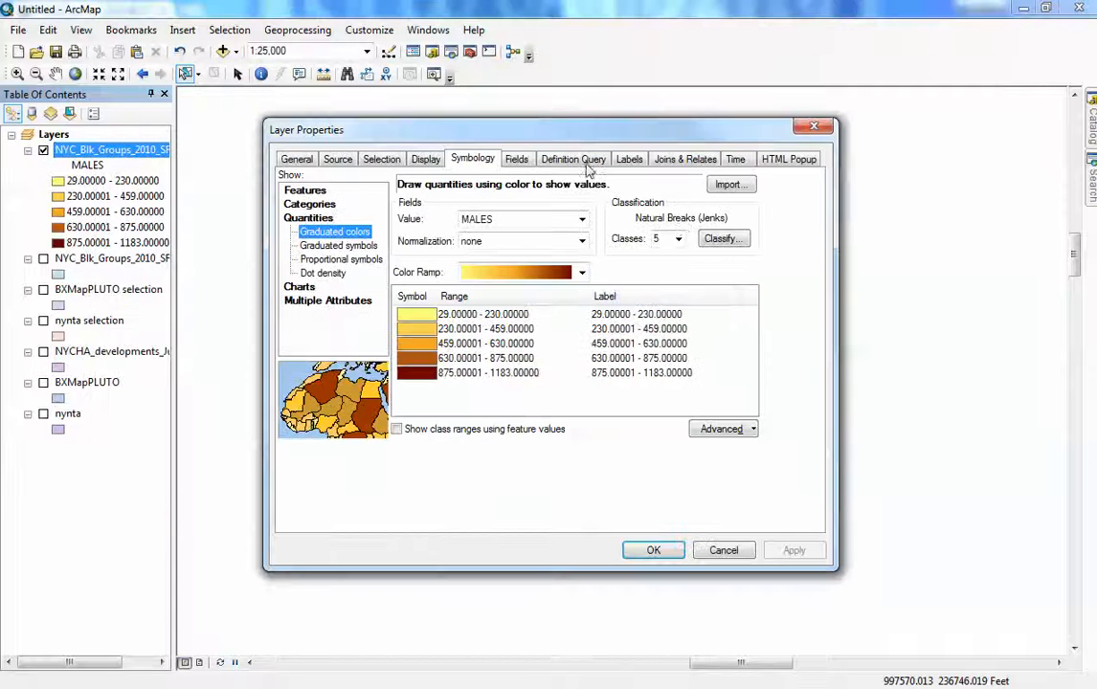
left_click(581, 219)
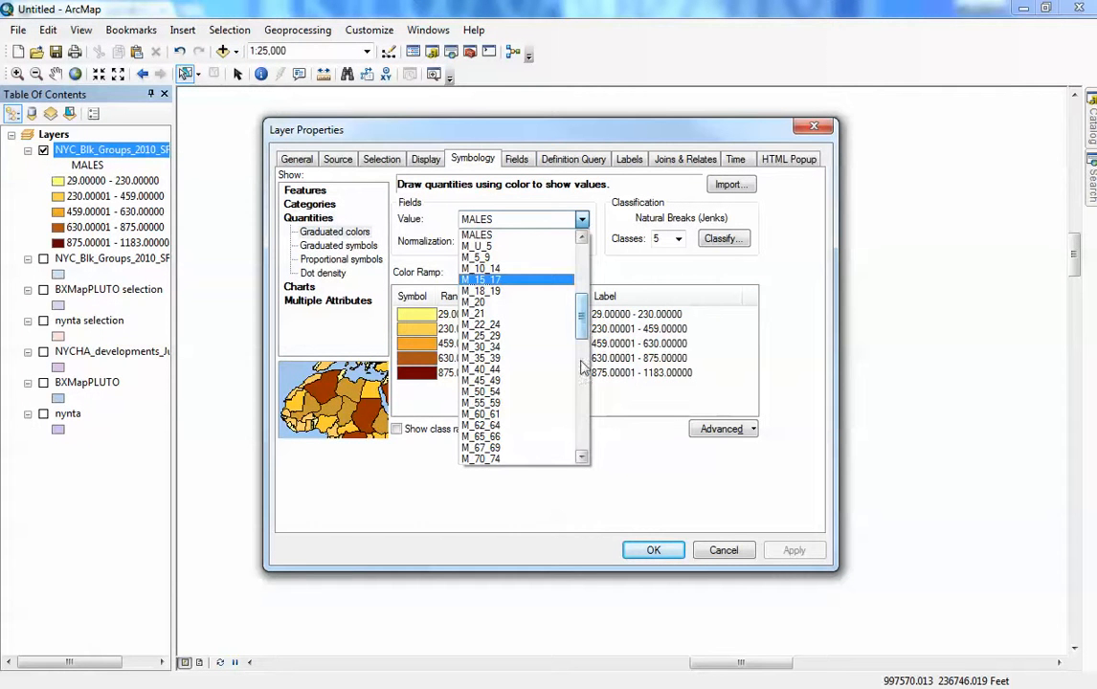
scroll(503, 421, "down", 2)
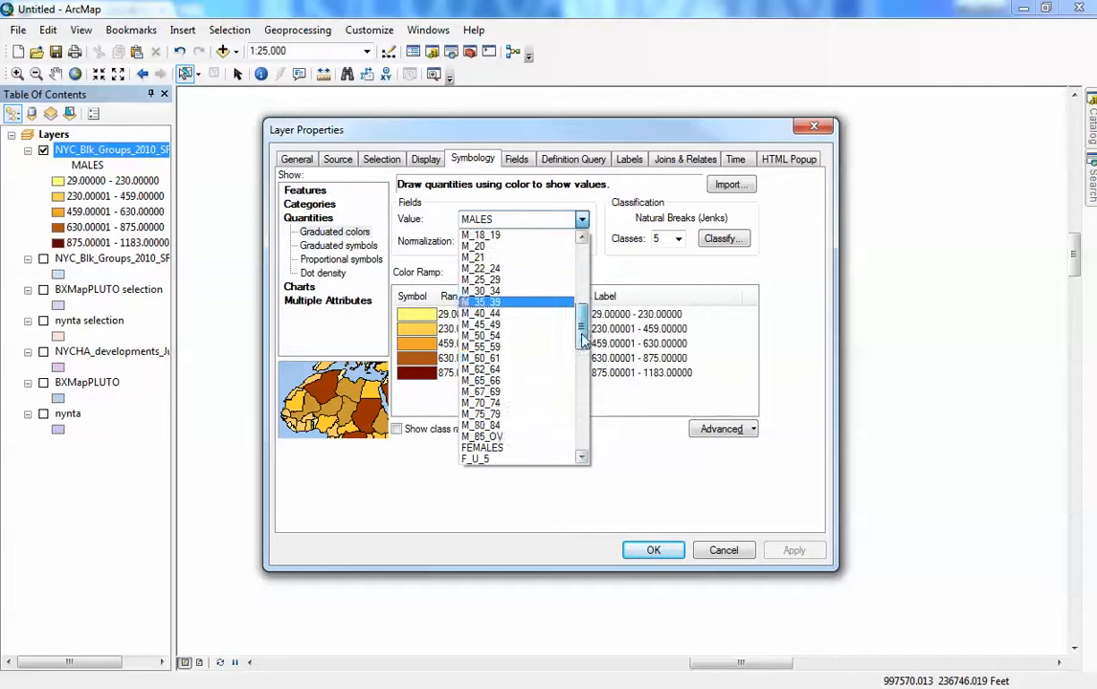
left_click(497, 426)
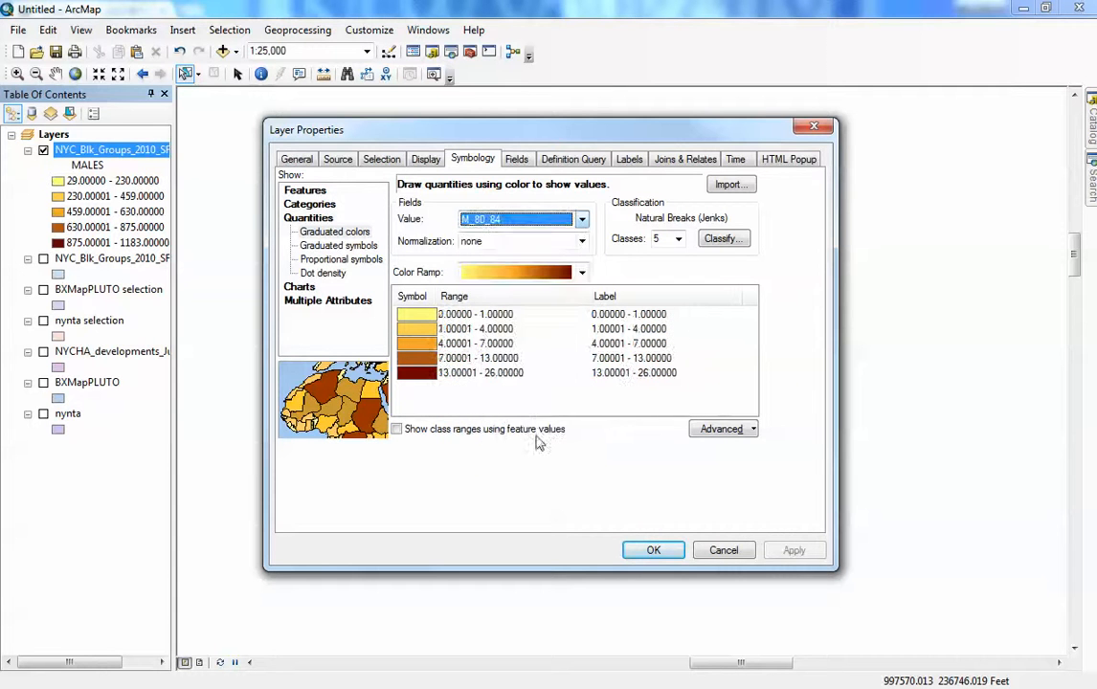
left_click(653, 550)
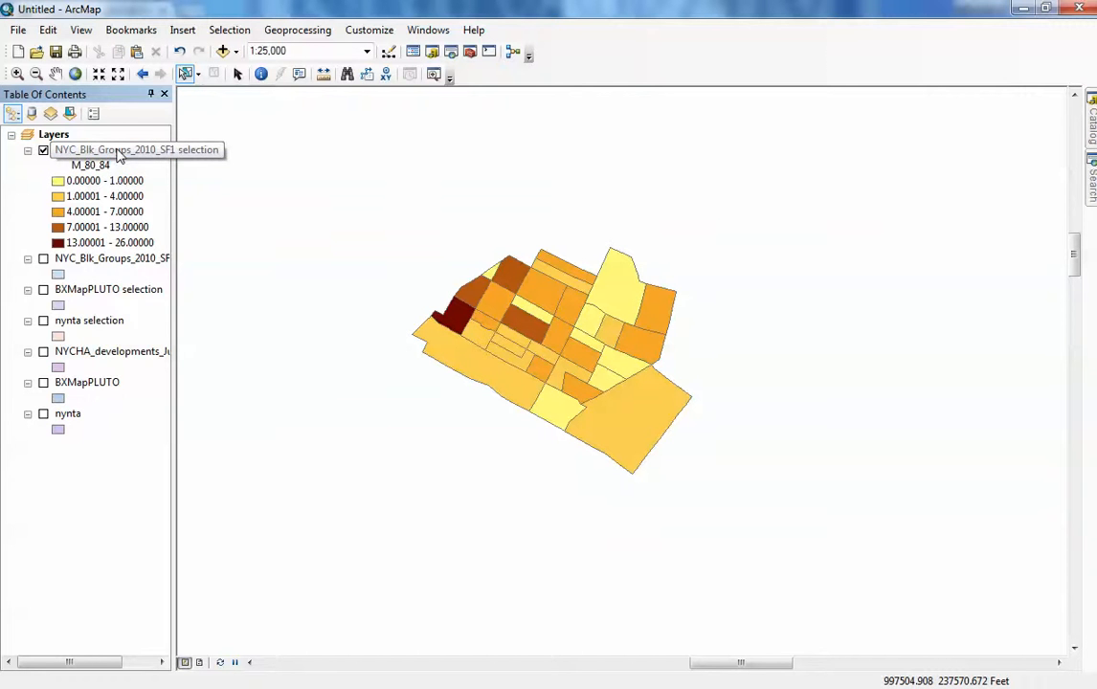
- Hide the NYC_Blk_Groups_2010_SF1 selection layer and turn the nynta layer back on
right_click(119, 156)
left_click(160, 158)
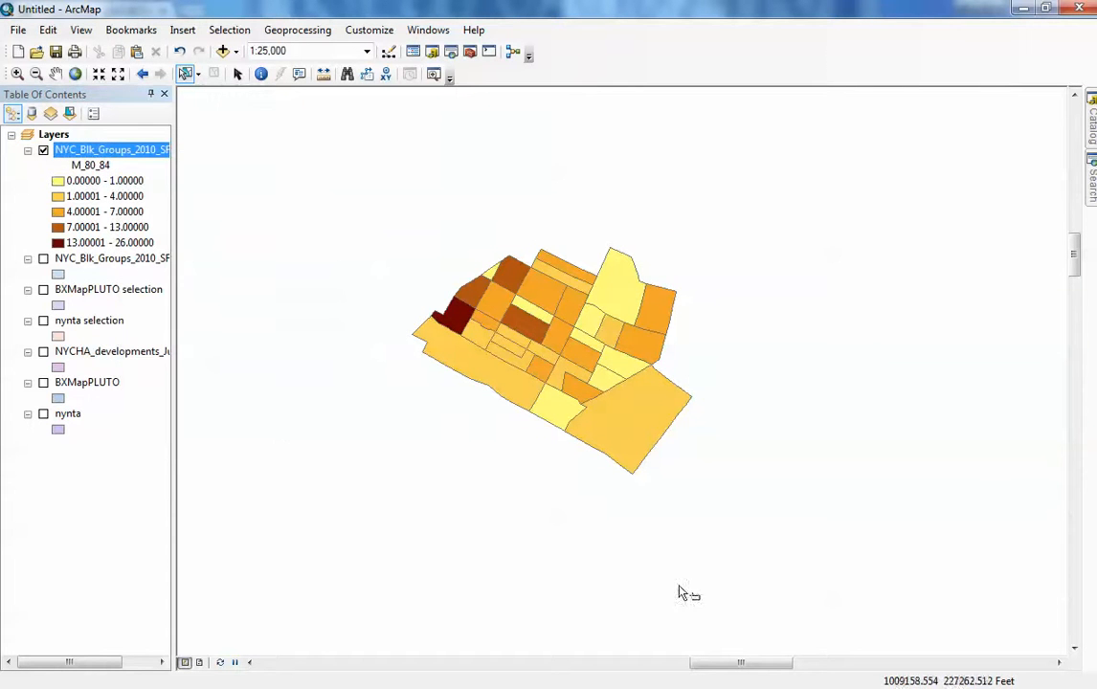
left_click(43, 151)
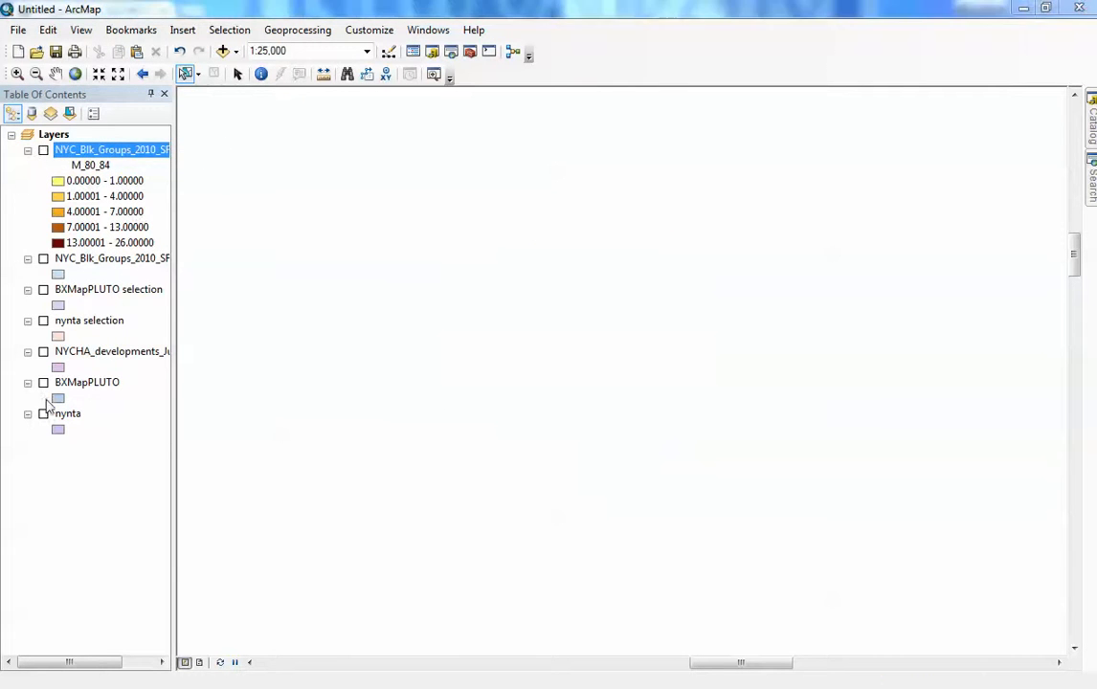
left_click(43, 413)
scroll(571, 477, "down", 2)
scroll(573, 493, "up", 2)
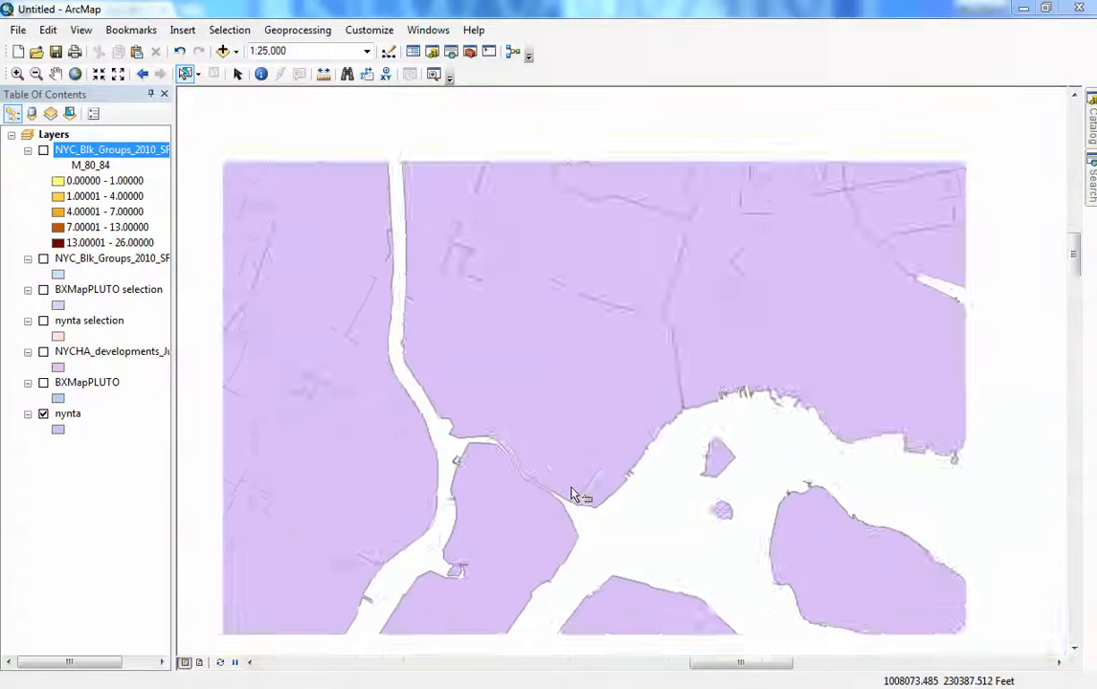
scroll(570, 495, "up", 2)
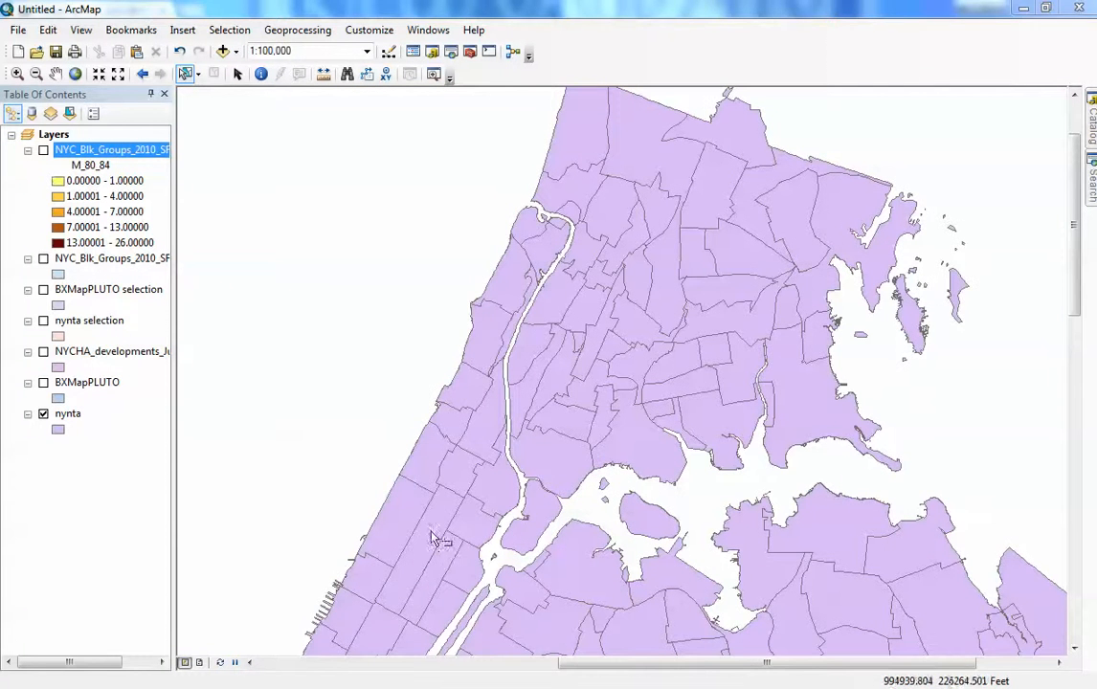
left_click(435, 541)
left_click(372, 411)
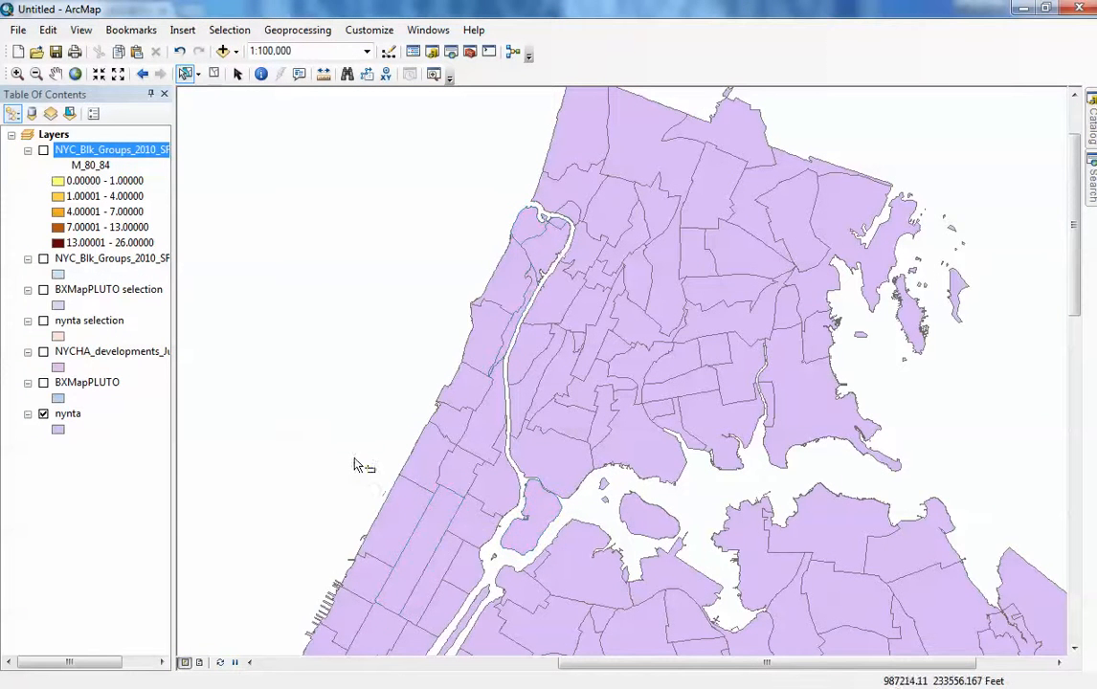
- Select a Manhattan neighborhood polygon on the nynta layer near the Hudson River
left_click_drag(354, 459, 385, 373)
left_click(390, 519)
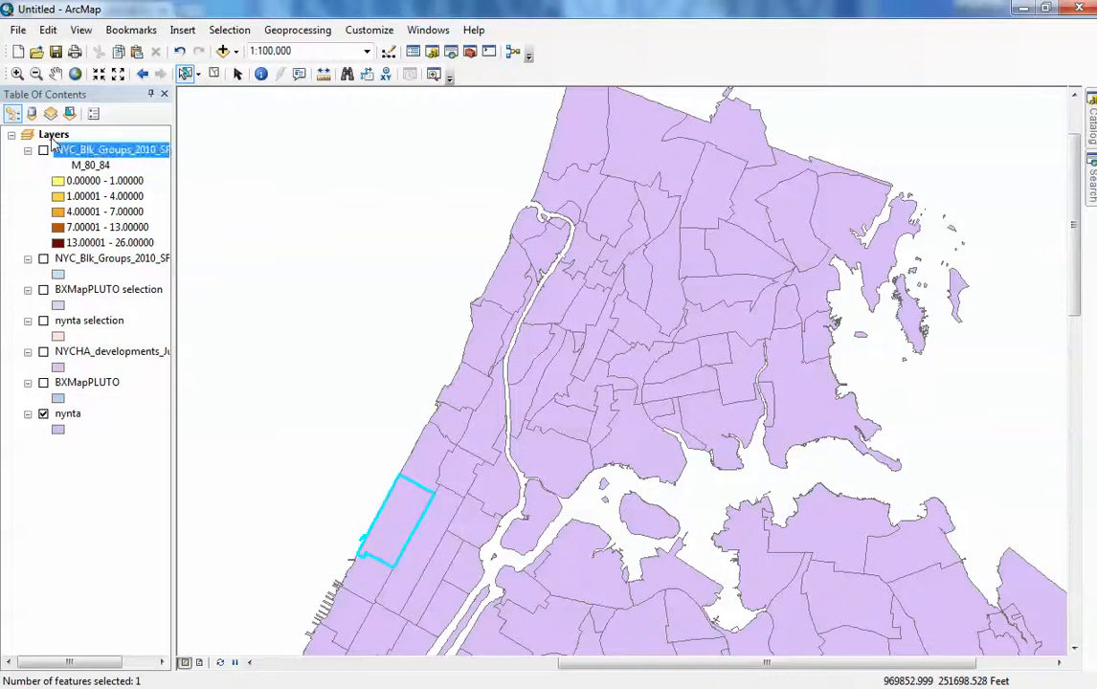
- Add the MNMapPLUTO.shp shapefile from the MapPluto 2015 Manhattan folder to the map
right_click(53, 134)
left_click(115, 154)
left_click_drag(705, 220, 711, 213)
left_click(580, 232)
left_click(580, 232)
left_click(580, 232)
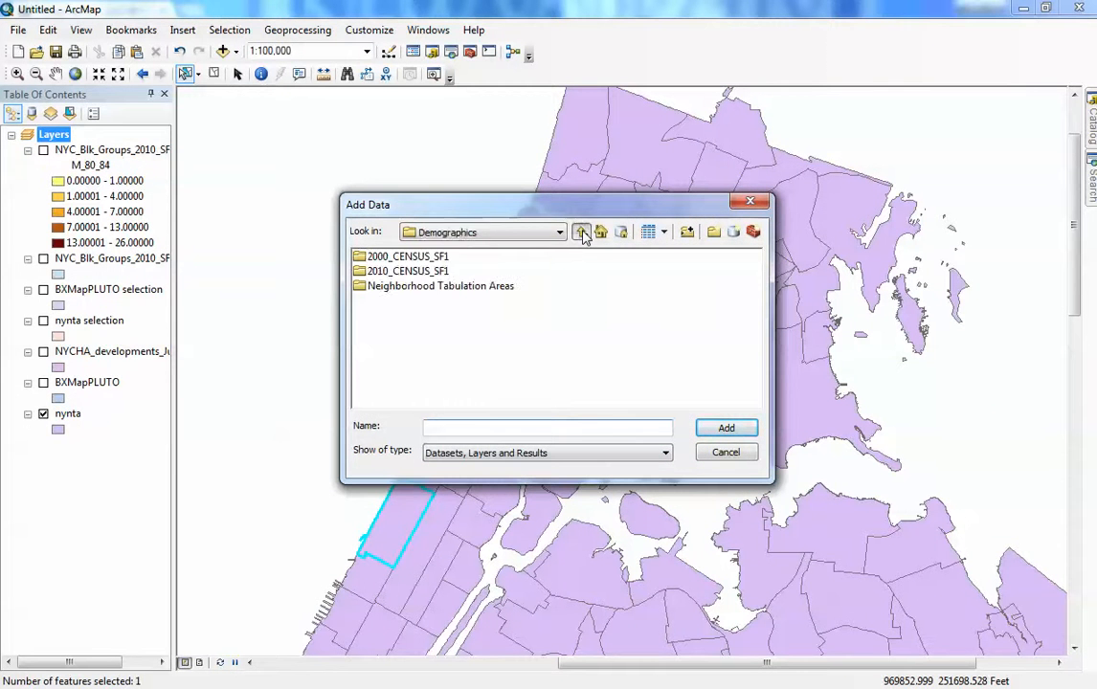
left_click(579, 232)
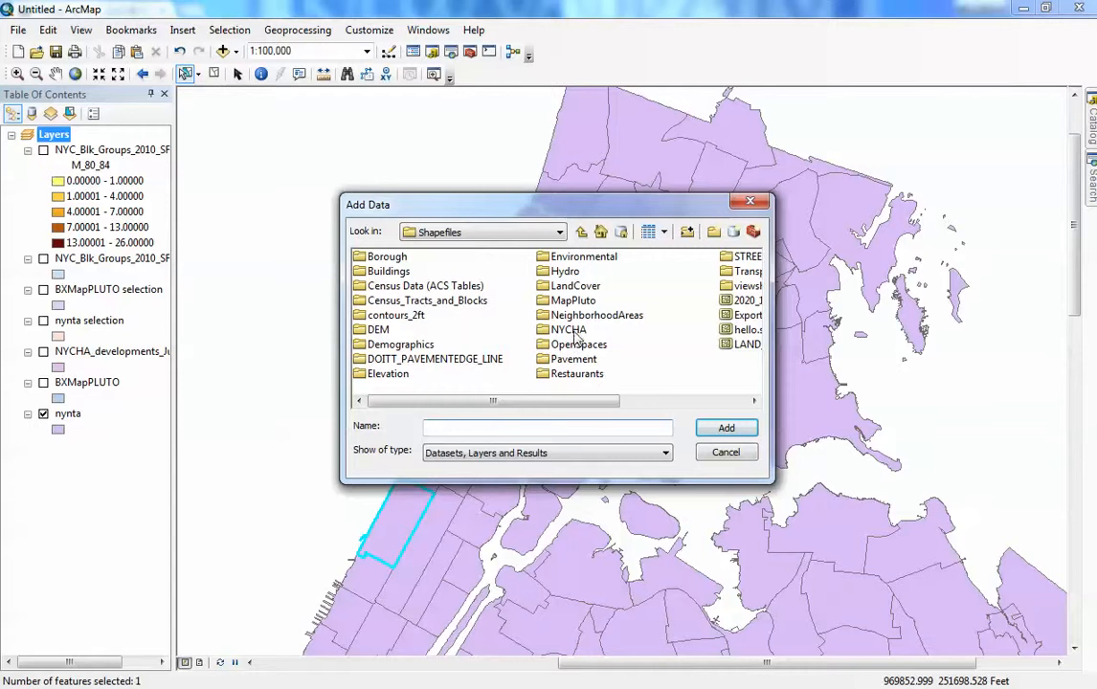
left_click_drag(587, 205, 508, 154)
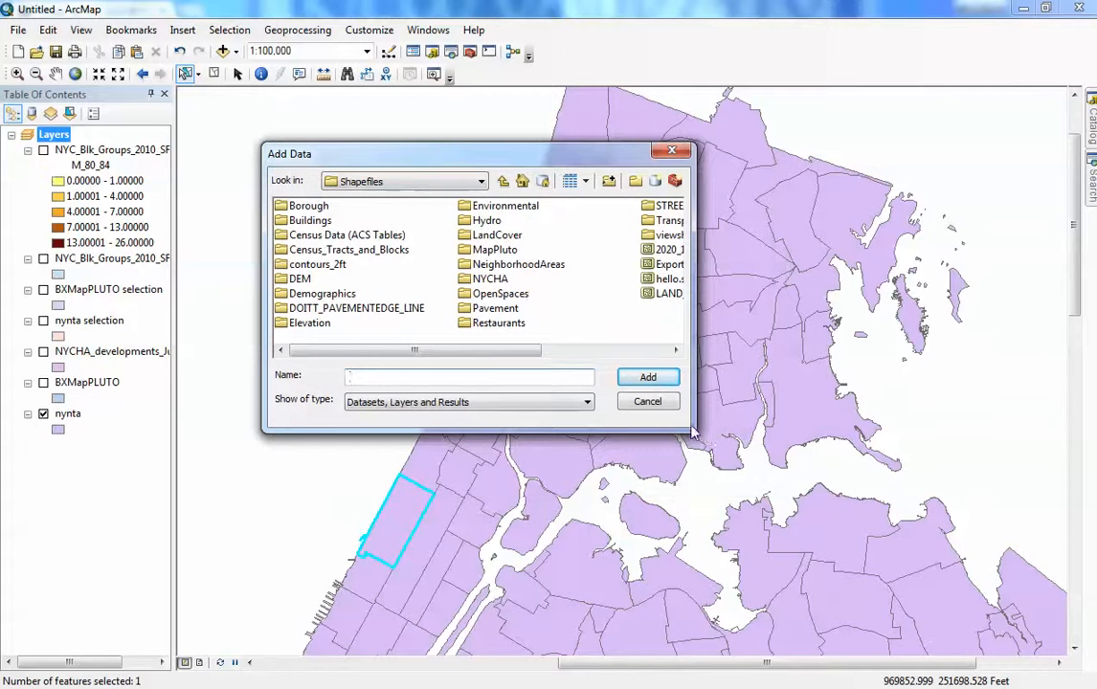
double_click(492, 249)
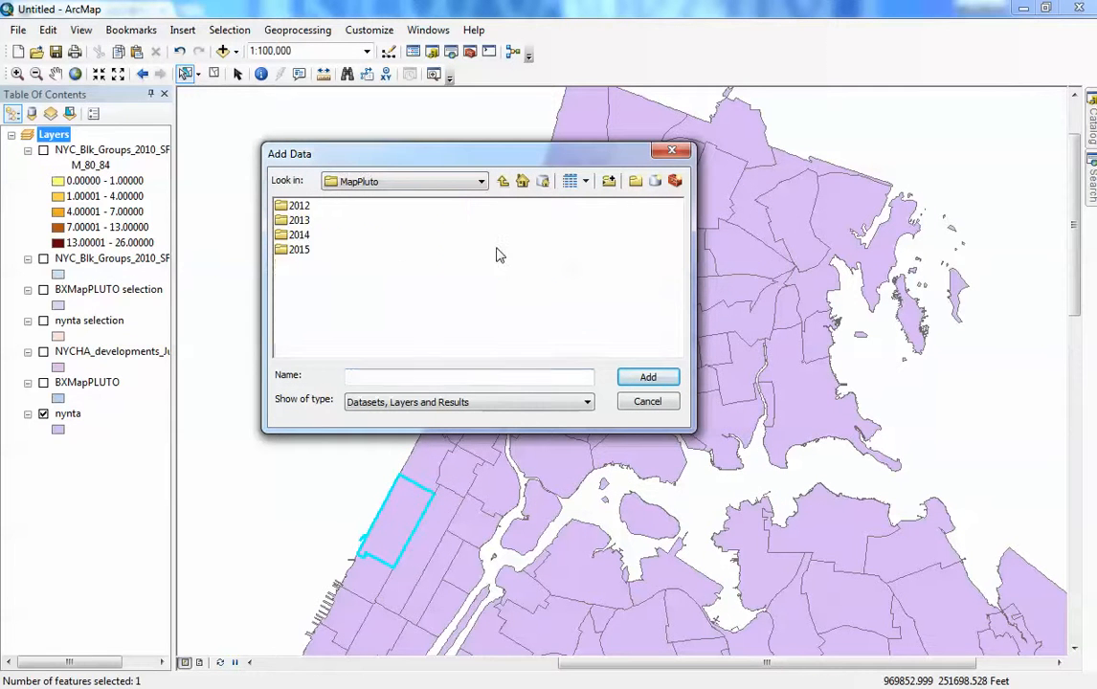
double_click(299, 250)
double_click(316, 236)
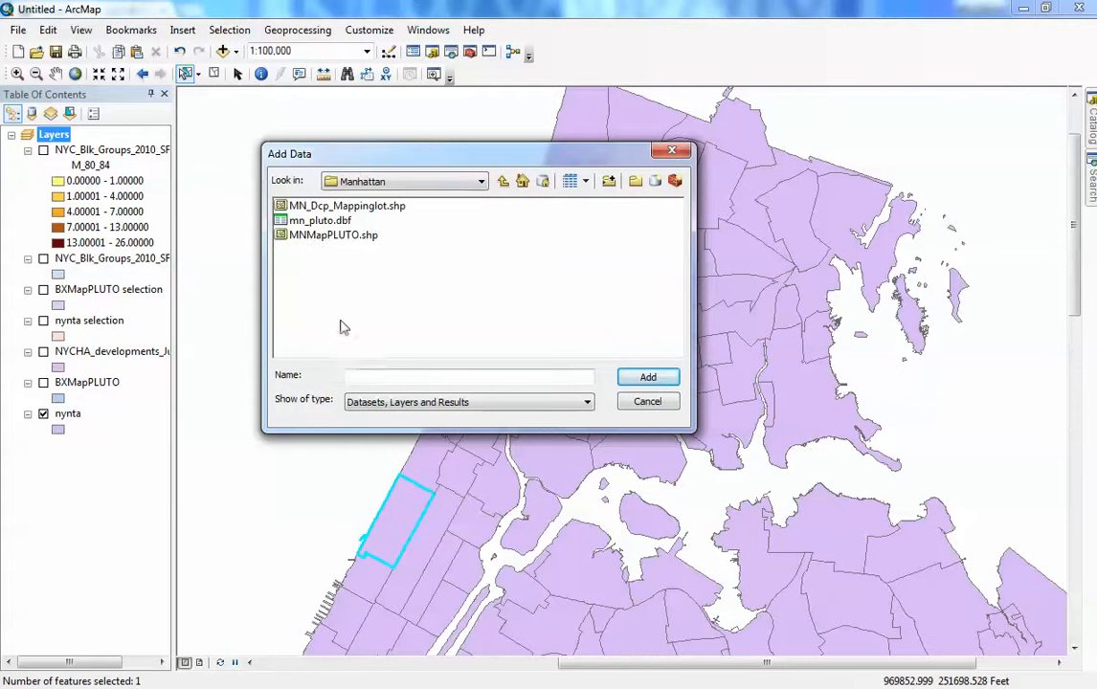
double_click(302, 233)
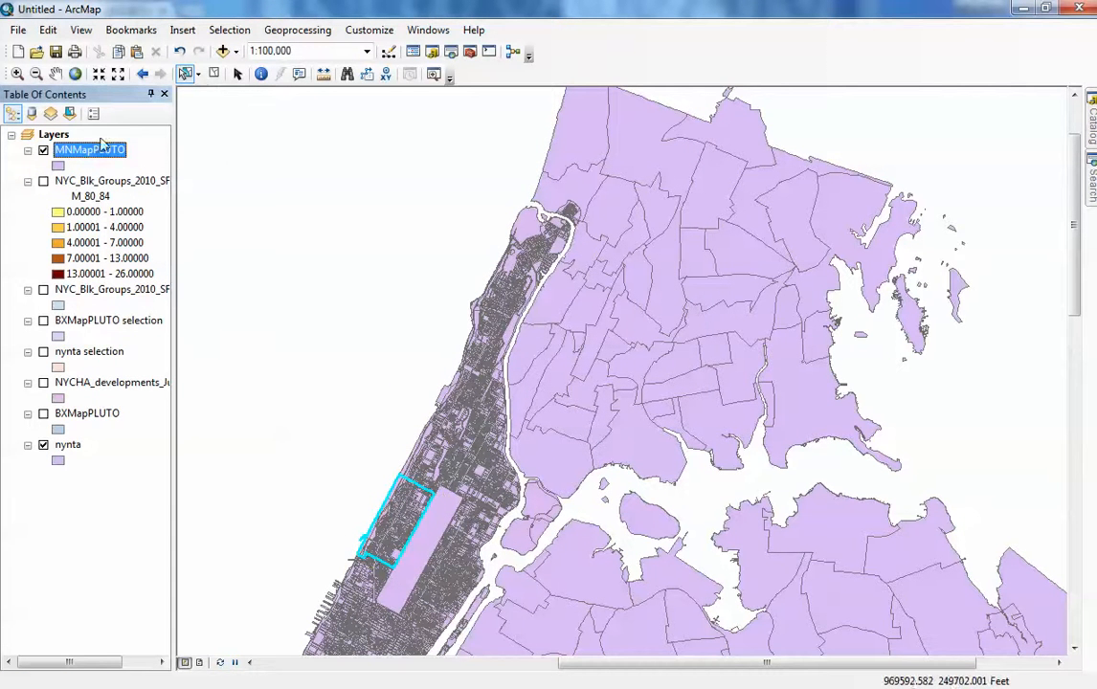
- Select by location the MNMapPLUTO features that are within the selected nynta feature
left_click(229, 30)
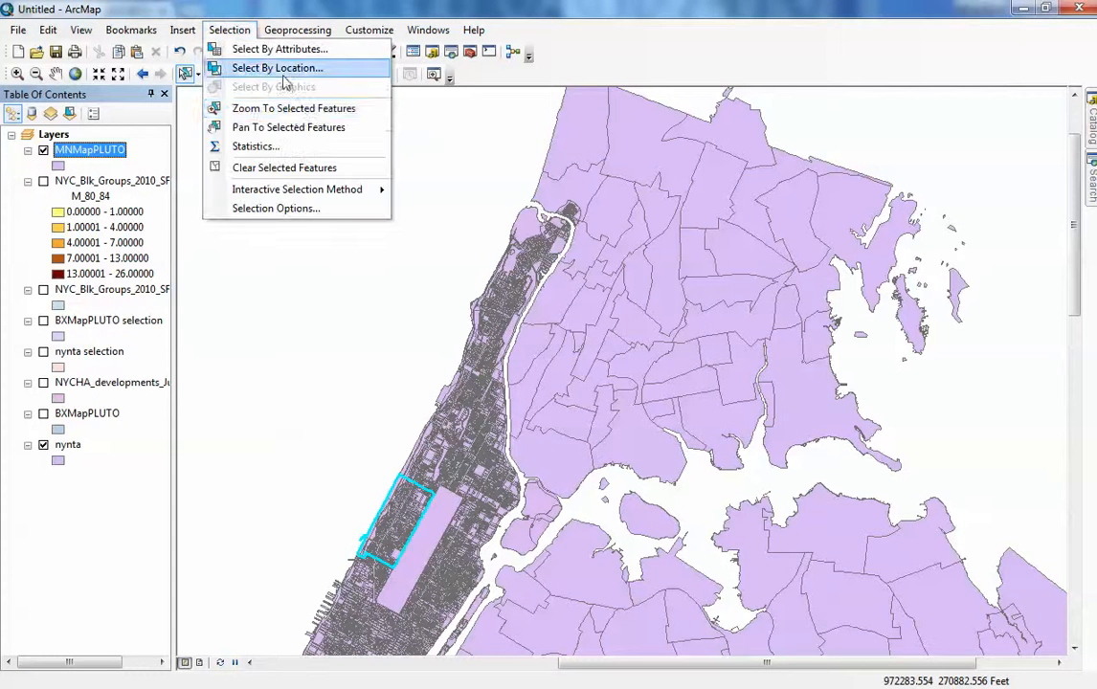
left_click(287, 68)
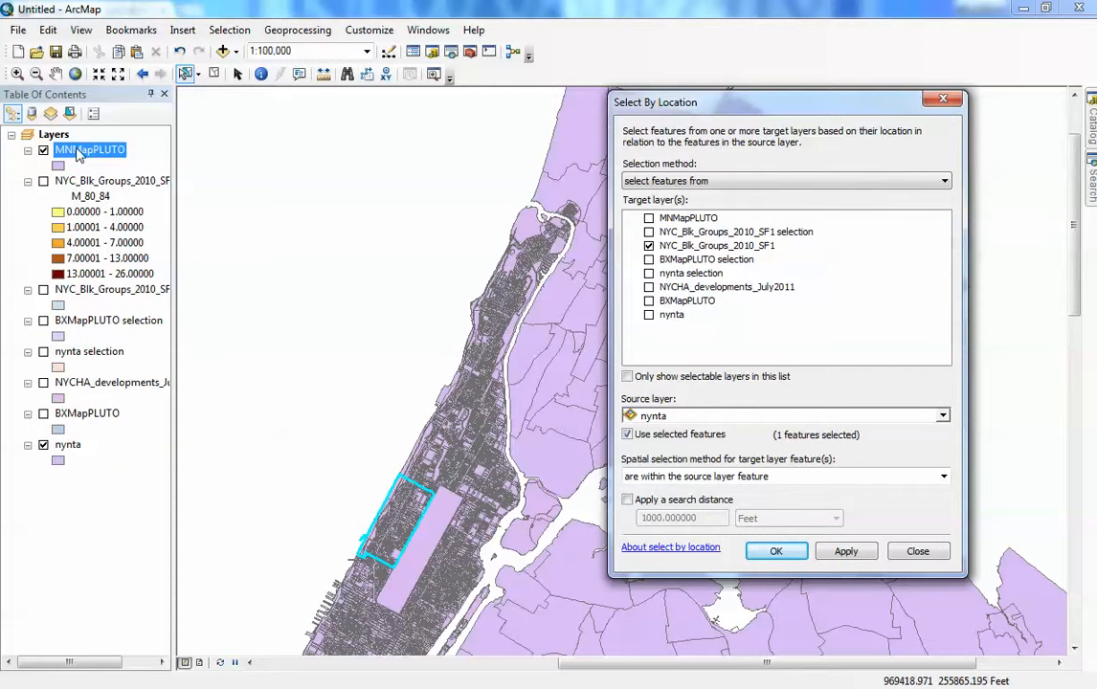
left_click(649, 218)
left_click(649, 247)
left_click(648, 247)
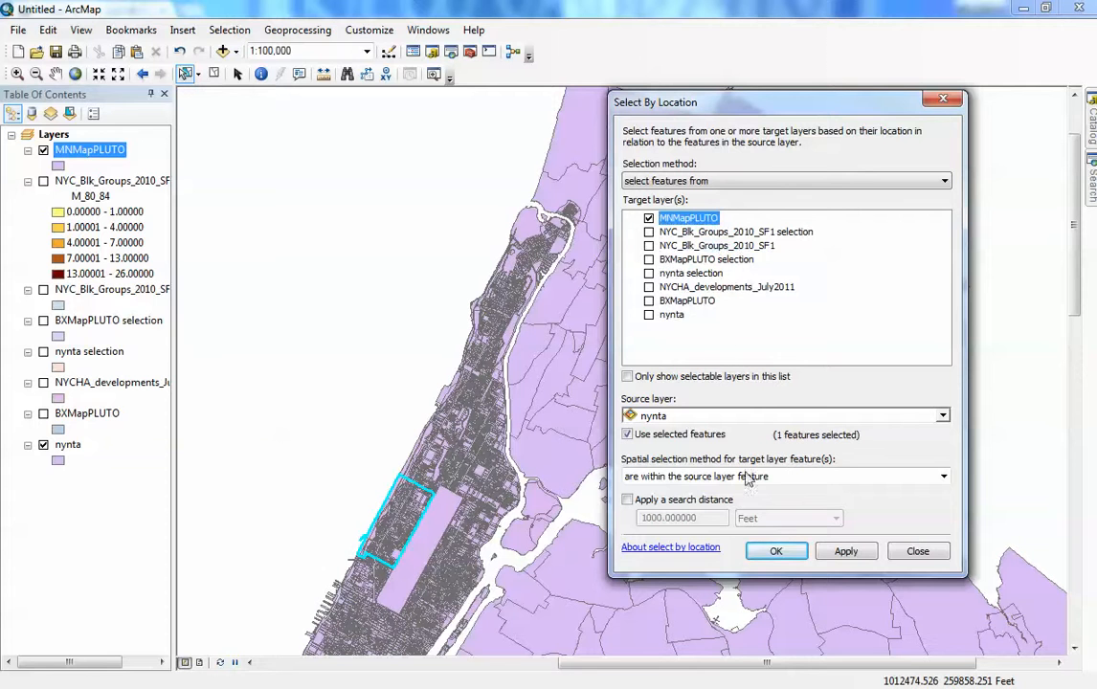
left_click(779, 552)
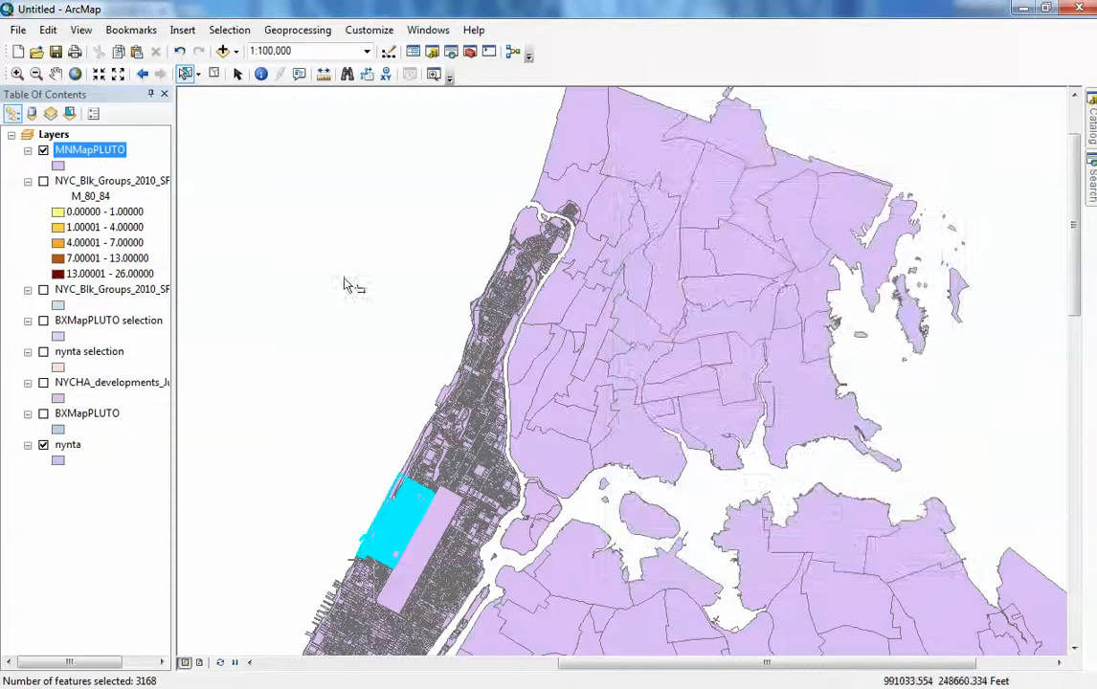
- Create a layer from the selected MNMapPLUTO features
right_click(91, 156)
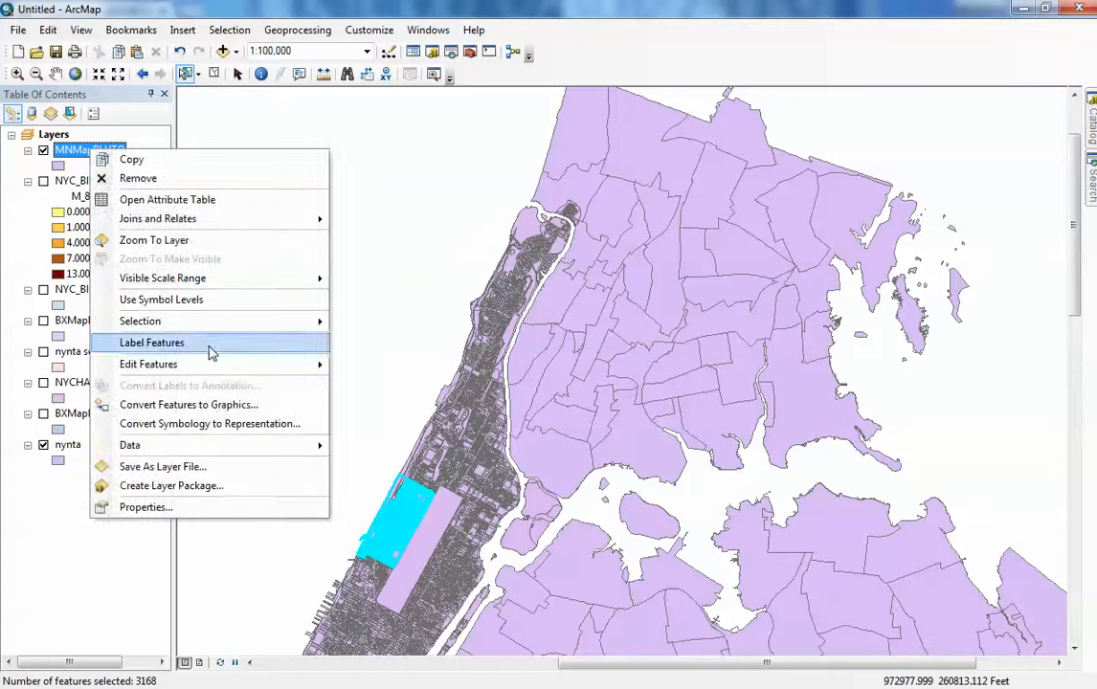
mouse_move(207, 323)
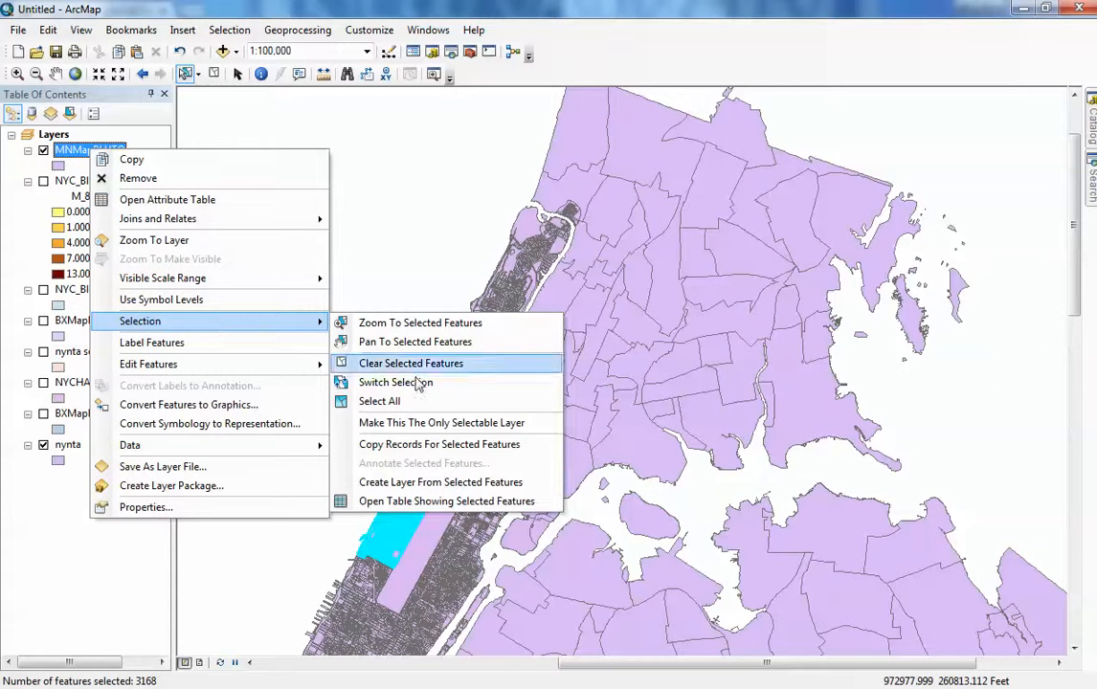
left_click(426, 482)
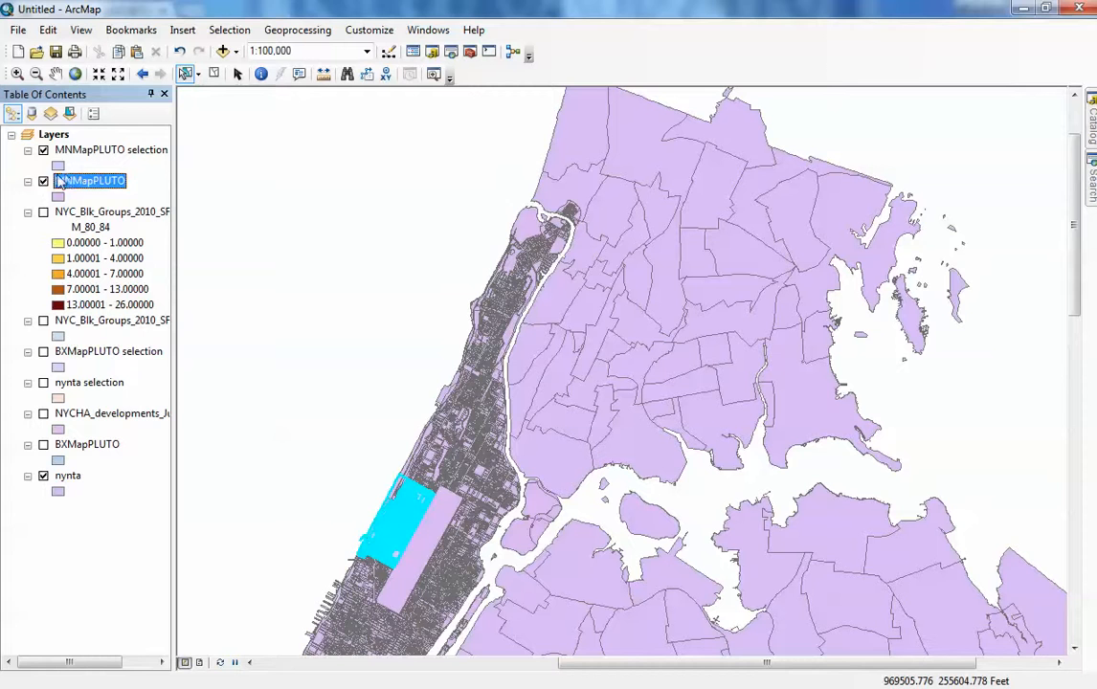
- Hide the original MNMapPLUTO layer
left_click(43, 182)
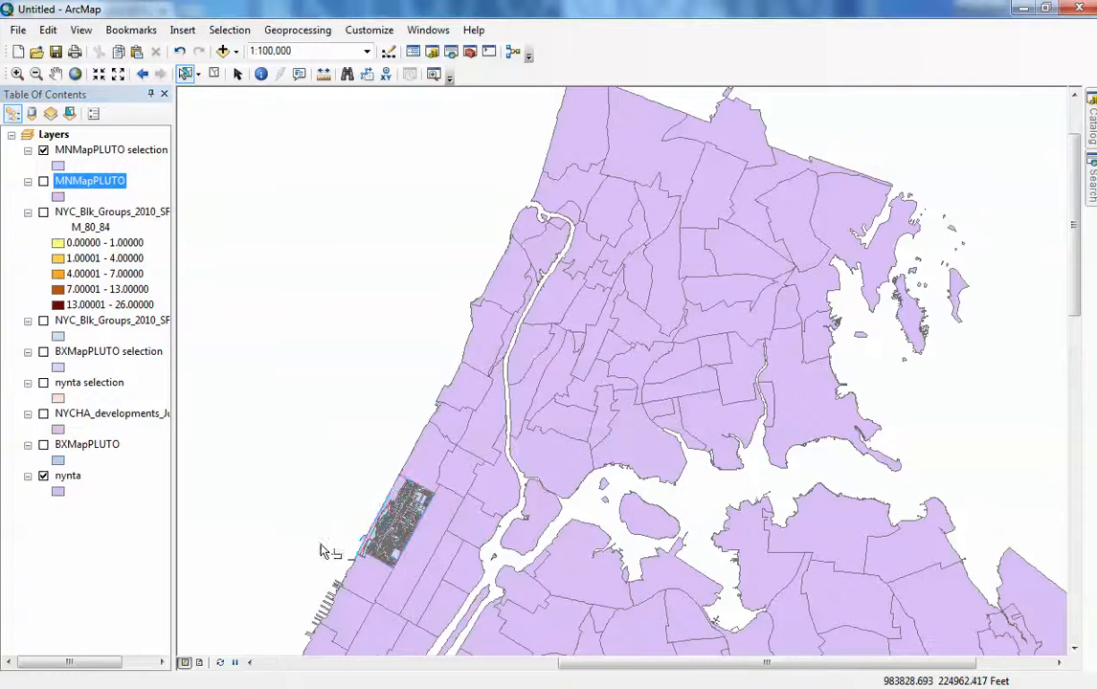
scroll(374, 590, "down", 1)
scroll(365, 583, "down", 3)
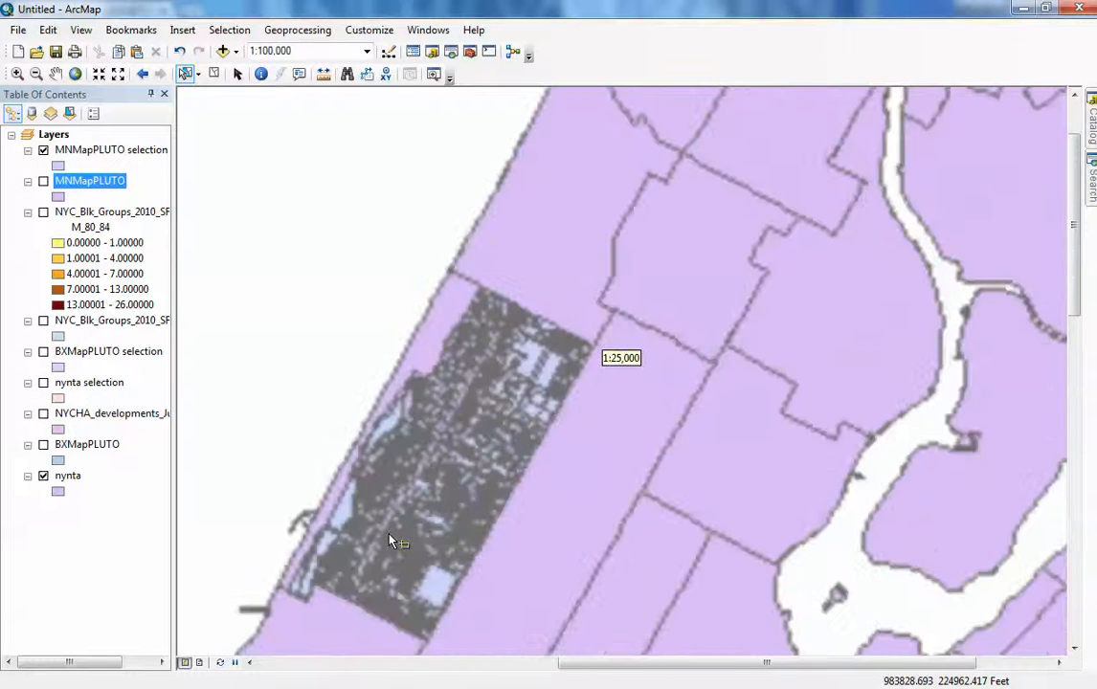
- Select the neighborhood polygon on the map and create a layer from the selected nynta feature
left_click(438, 308)
right_click(100, 153)
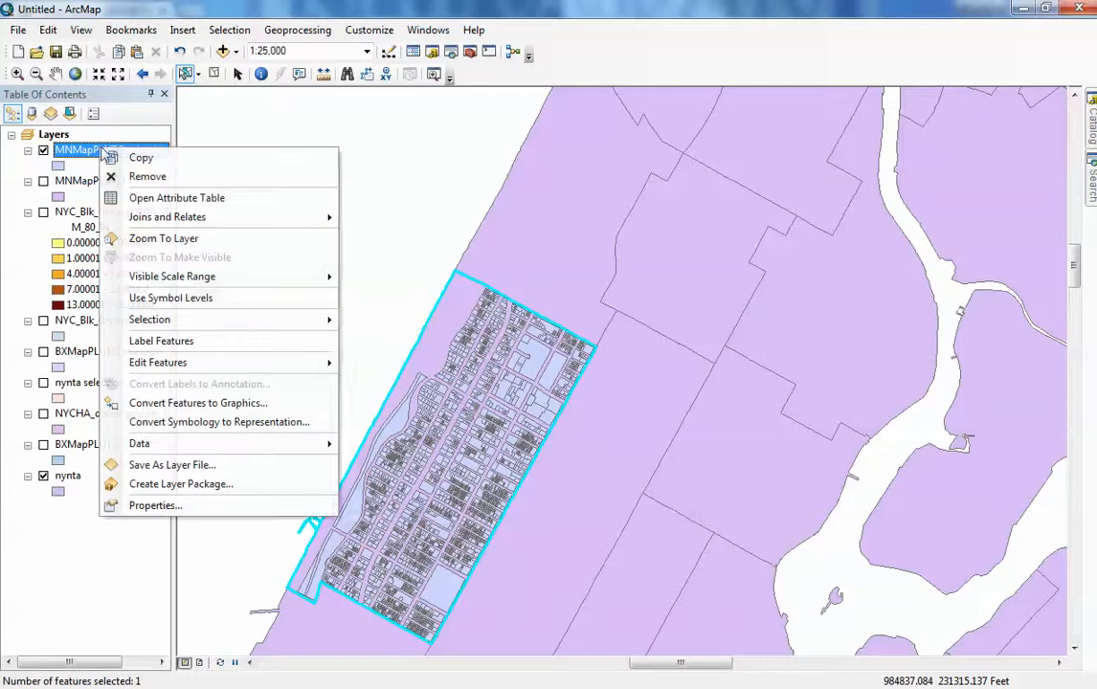
mouse_move(199, 321)
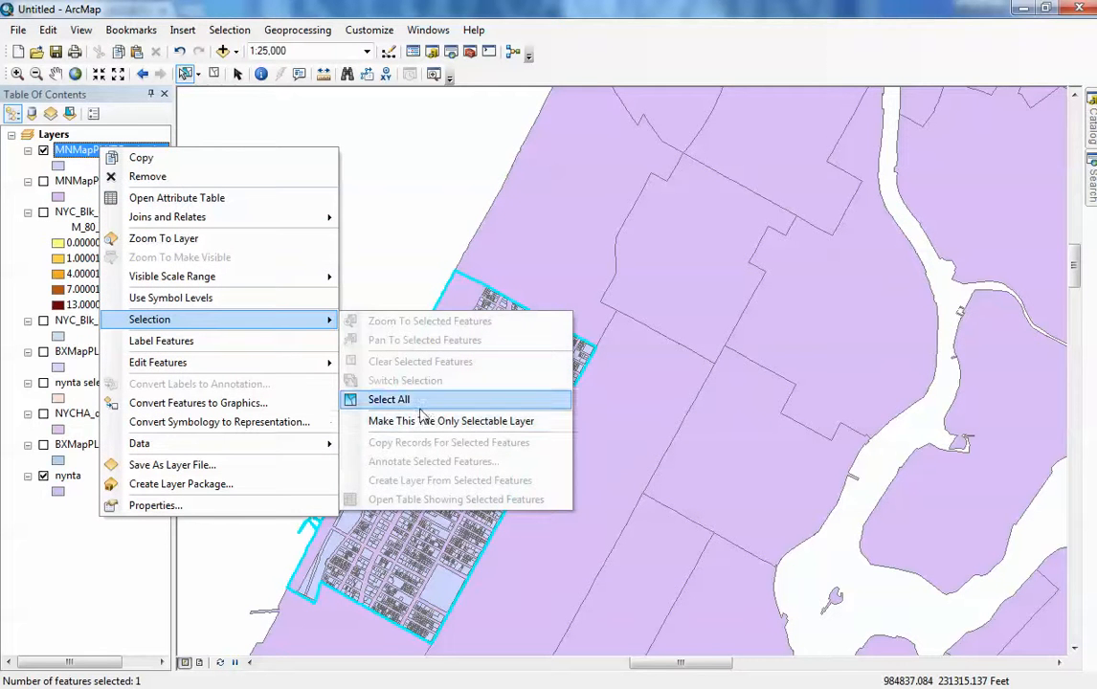
left_click(388, 399)
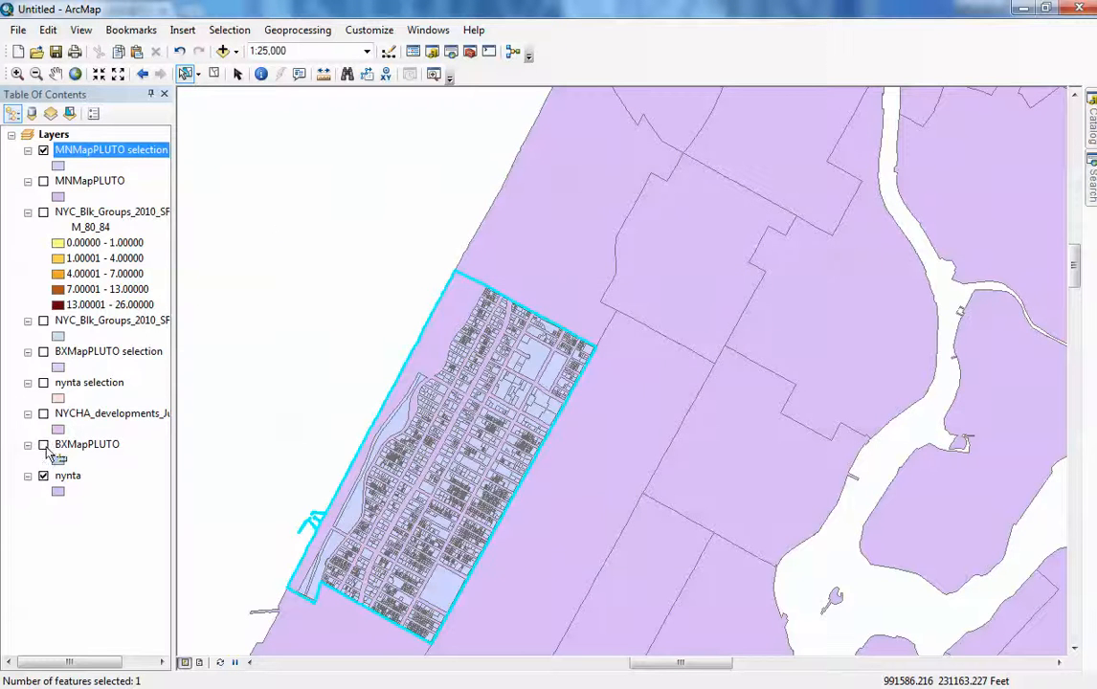
right_click(67, 476)
mouse_move(177, 279)
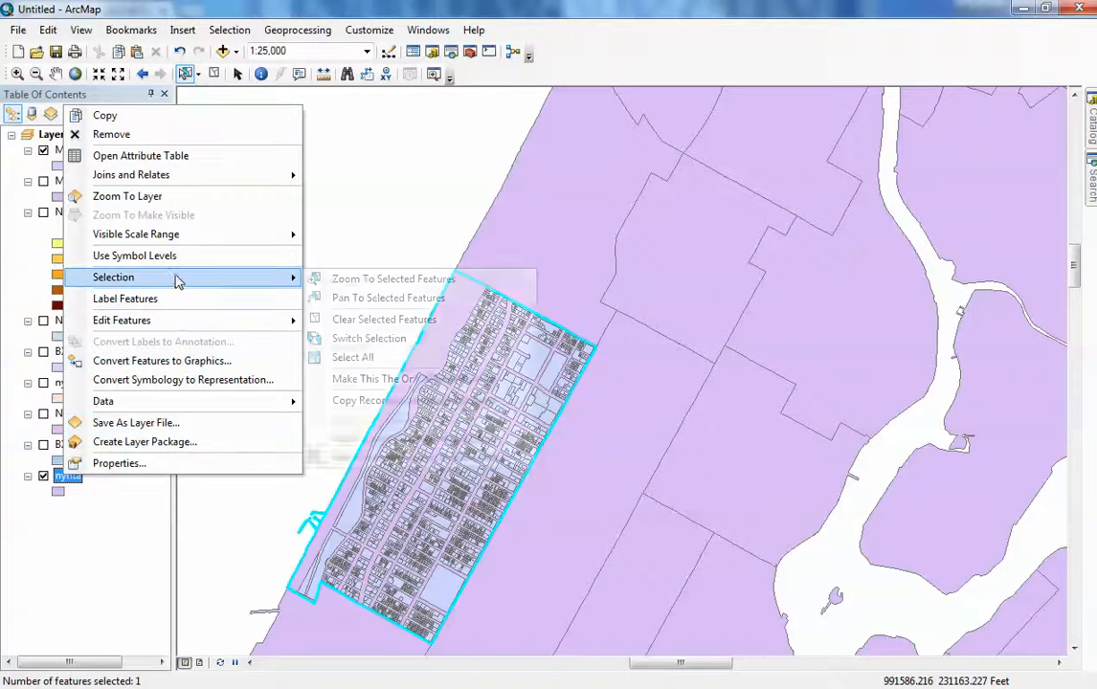
left_click(383, 442)
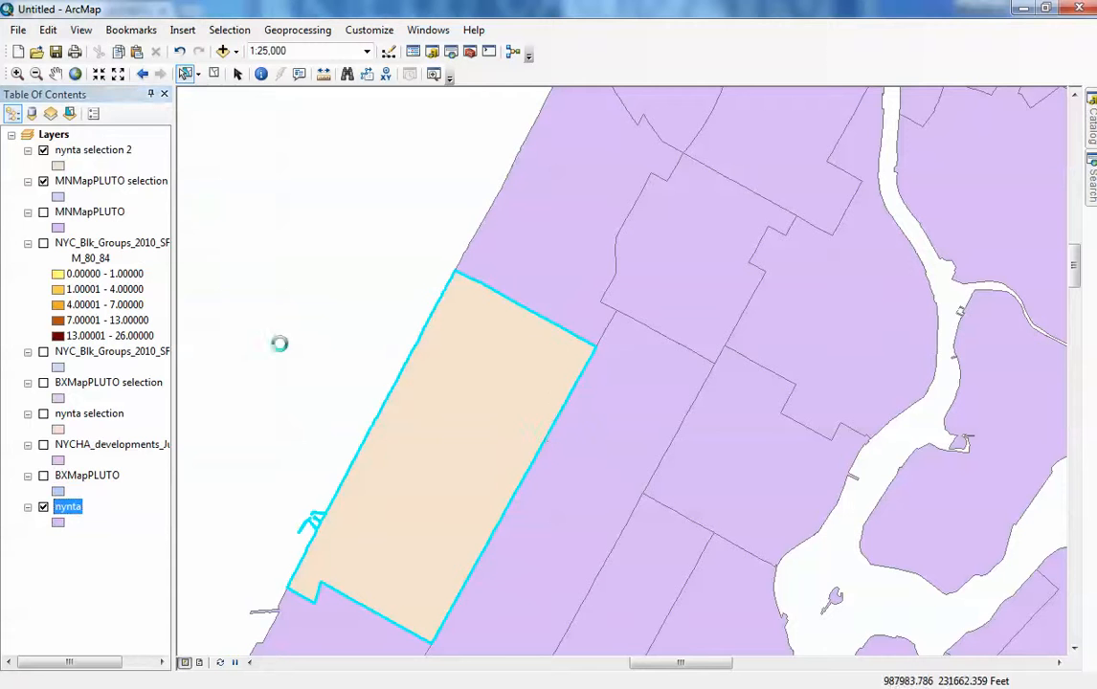
- Hide the nynta layer and move nynta selection 2 below MNMapPLUTO selection in the layer order
left_click(43, 508)
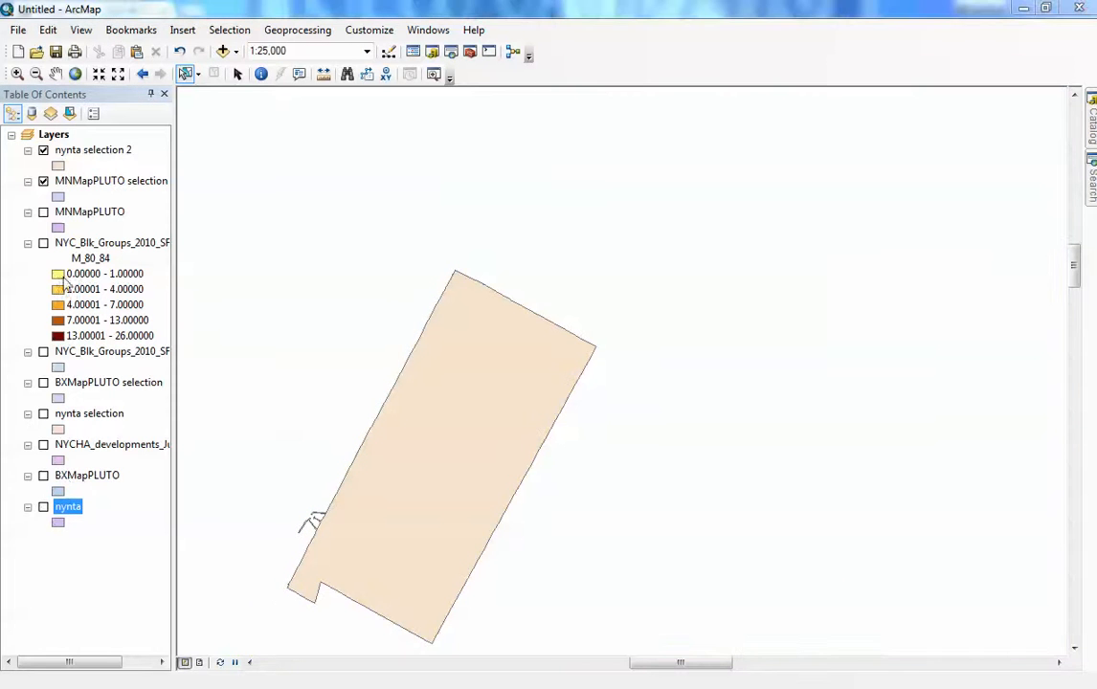
left_click(87, 159)
left_click_drag(87, 189, 88, 191)
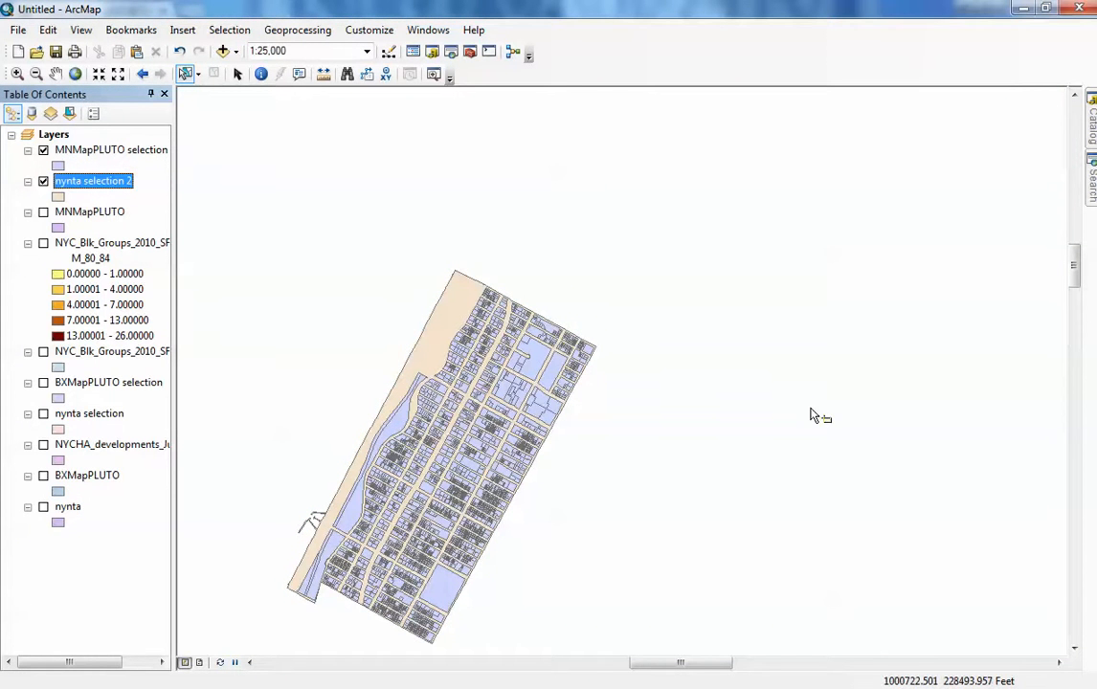
- Turn on the NYCHA_developments_July2011 layer
left_click_drag(695, 662, 676, 662)
left_click_drag(1074, 263, 1073, 275)
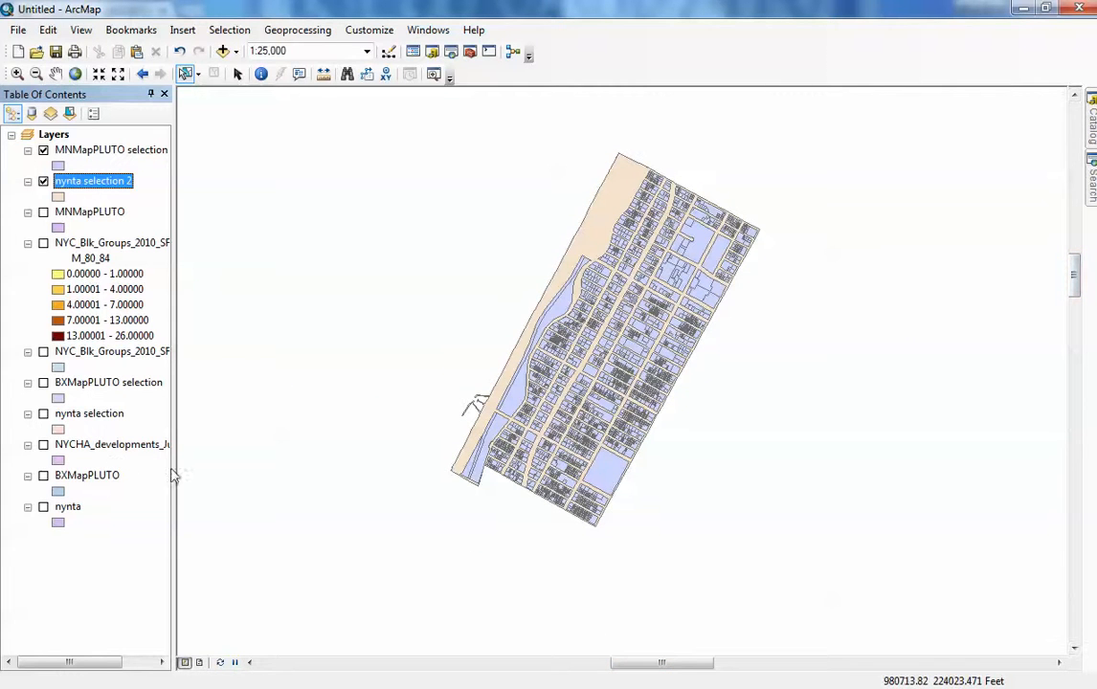
left_click(43, 445)
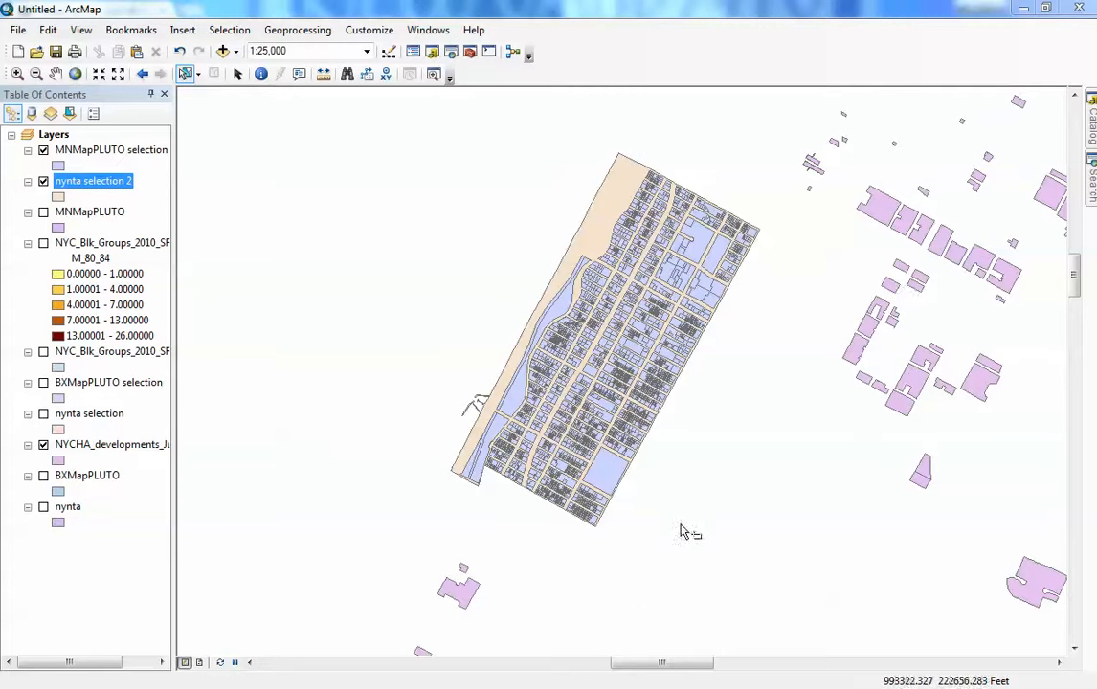
left_click_drag(675, 662, 693, 662)
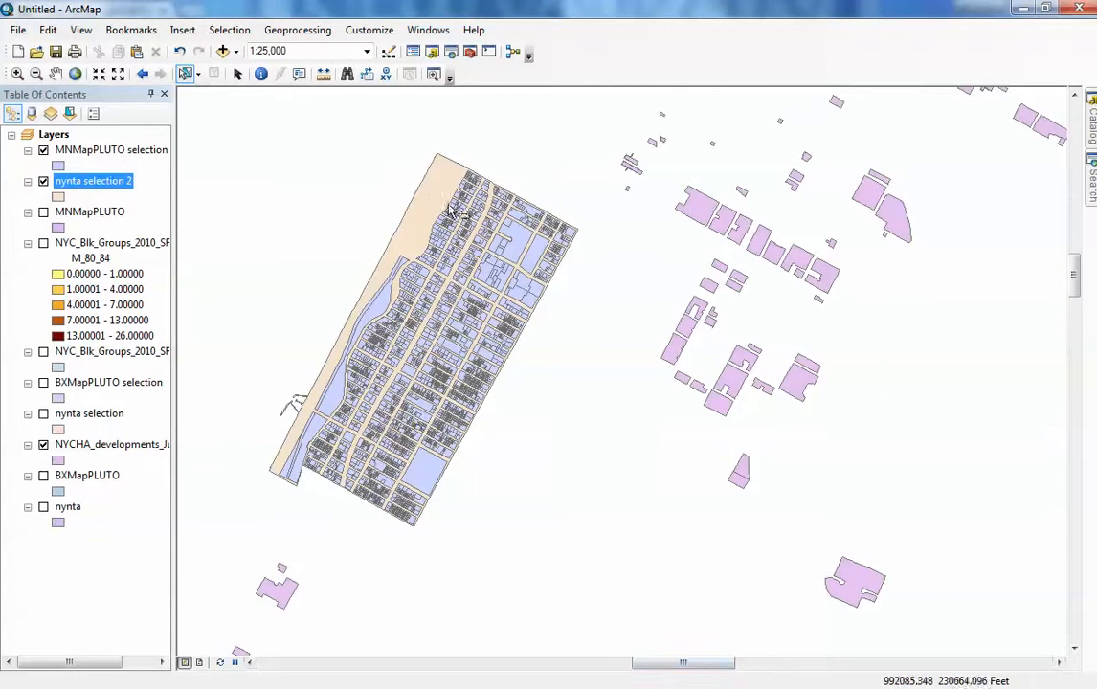
- Hide the MNMapPLUTO selection and nynta selection 2 layers and turn the nynta layer back on
left_click(43, 151)
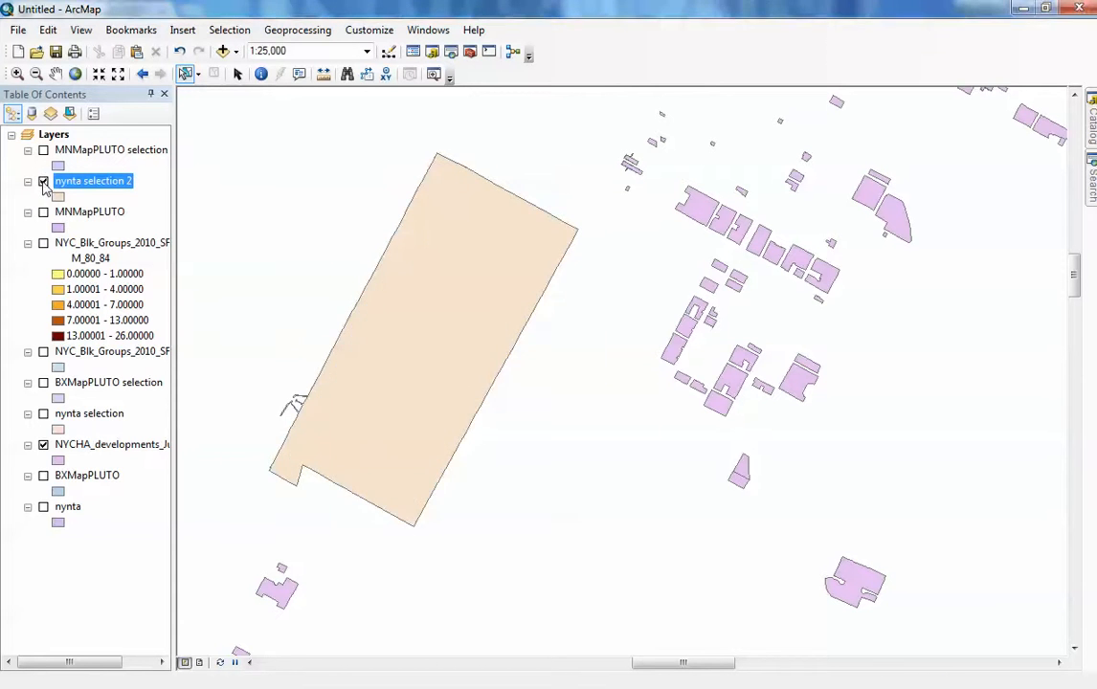
left_click(43, 181)
left_click(44, 507)
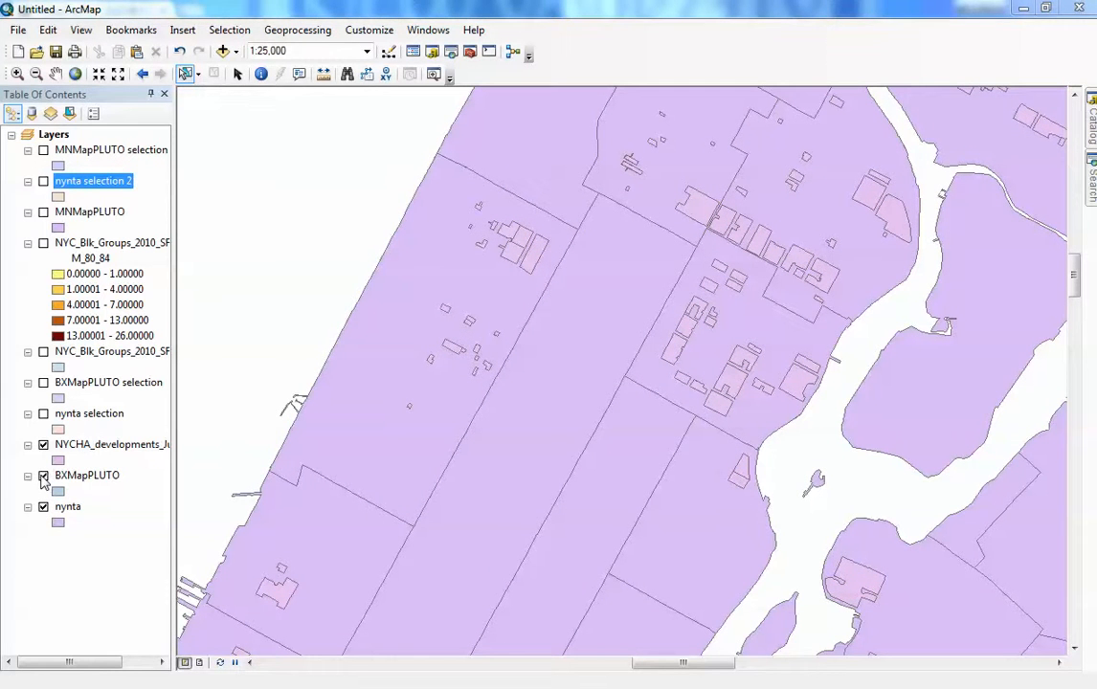
left_click(43, 212)
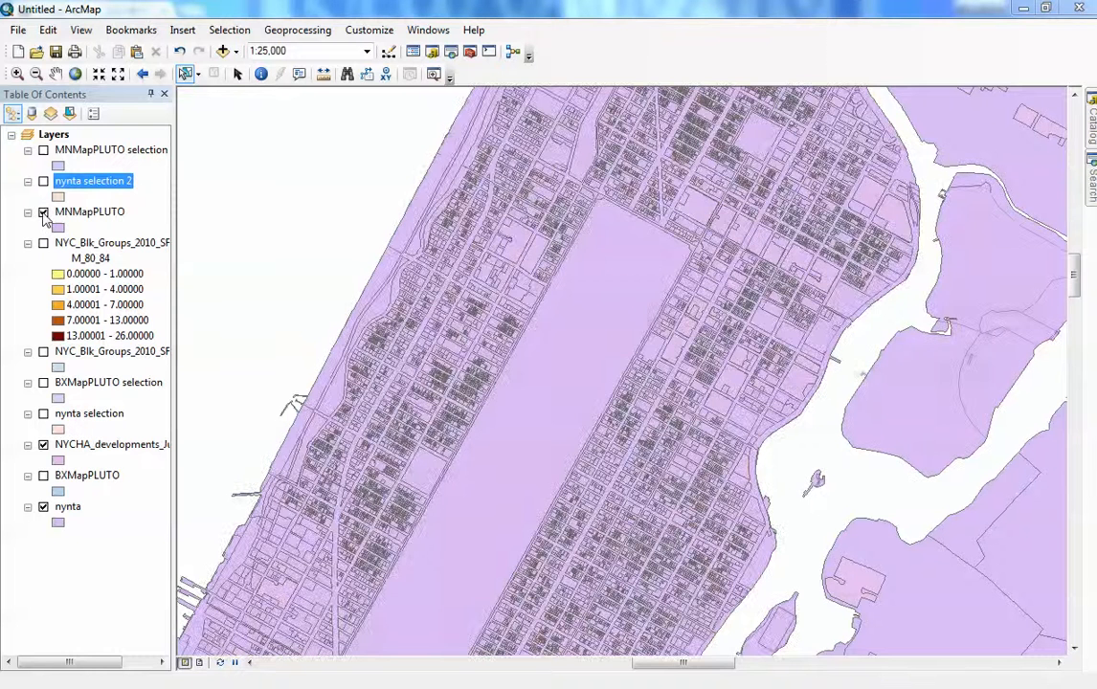
left_click(43, 213)
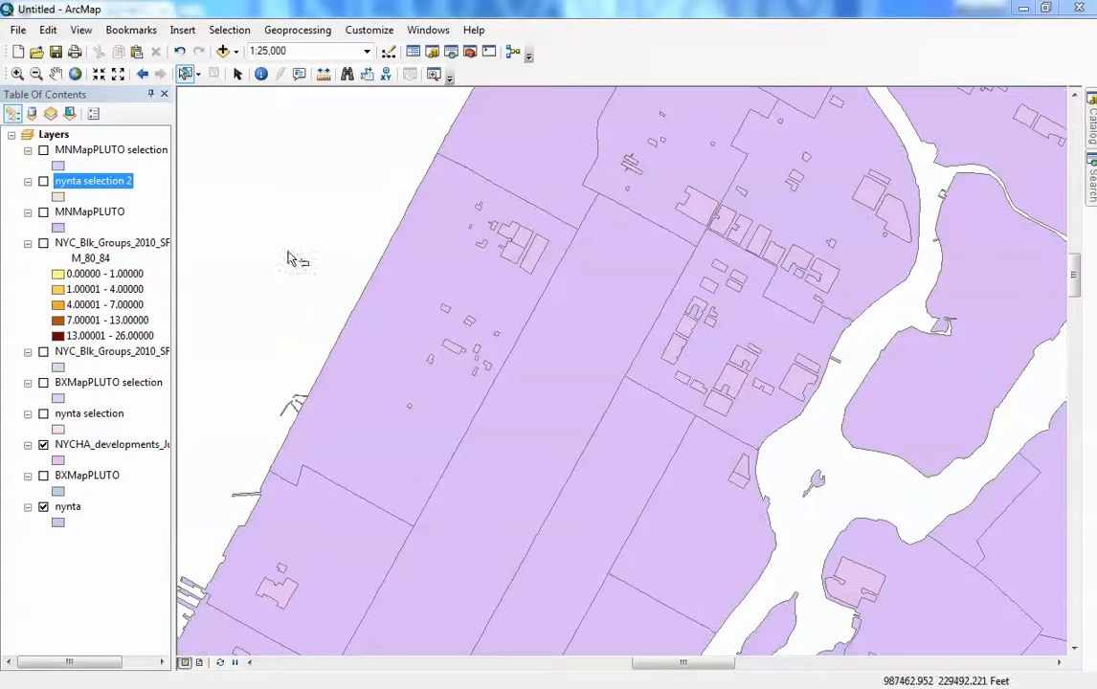
- Select the neighborhood polygon along the East River on the nynta layer
left_click(805, 338)
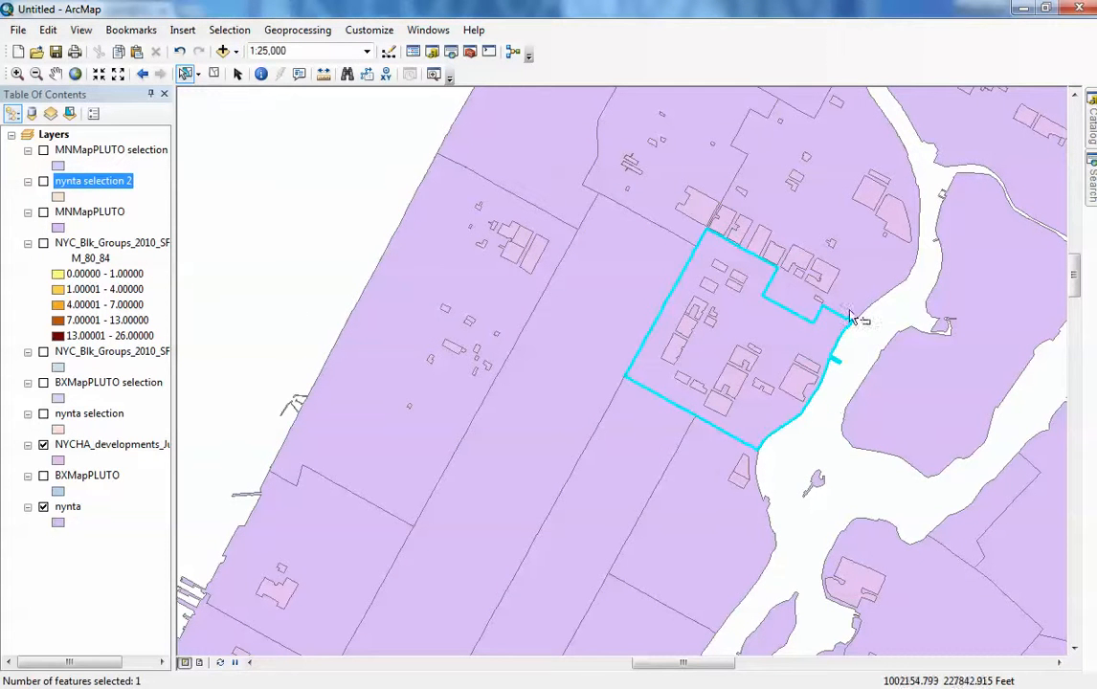
scroll(880, 344, "down", 5)
scroll(1075, 278, "up", 1)
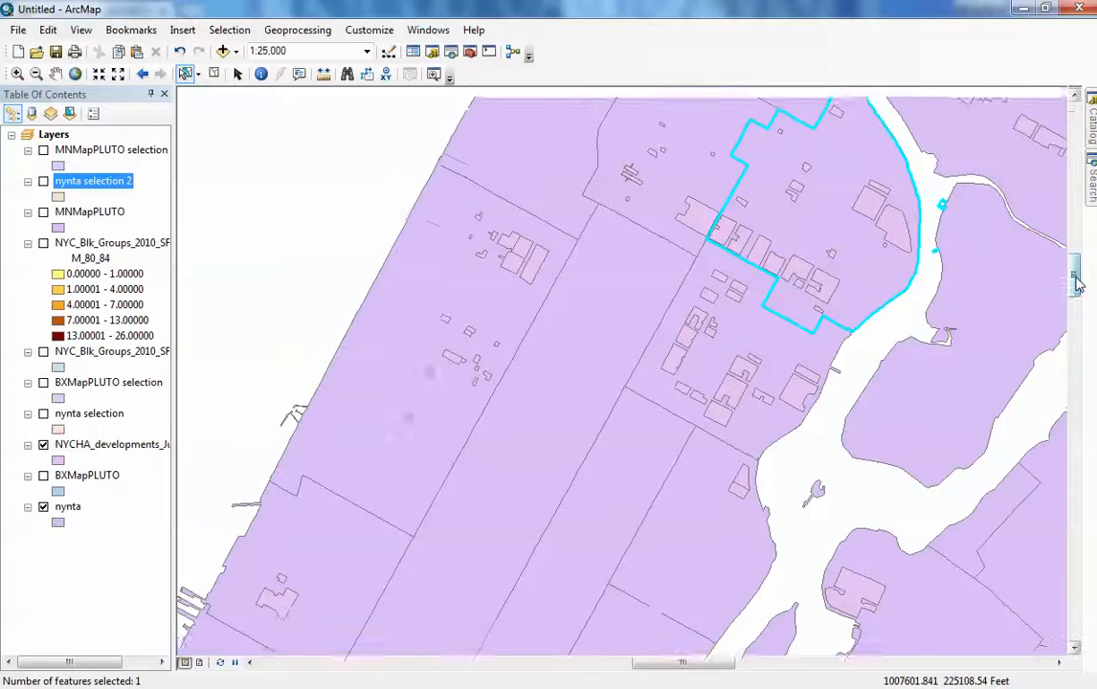
left_click_drag(1074, 278, 1075, 255)
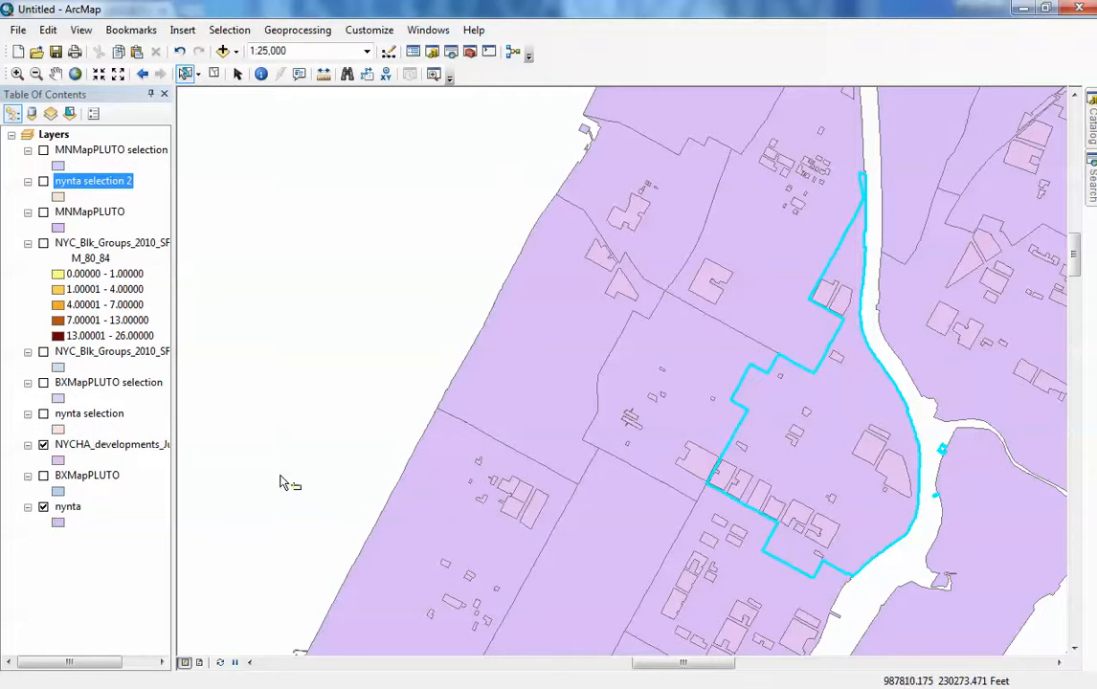
- Hide the NYCHA_developments_July2011 layer and show the MNMapPLUTO layer
left_click(43, 445)
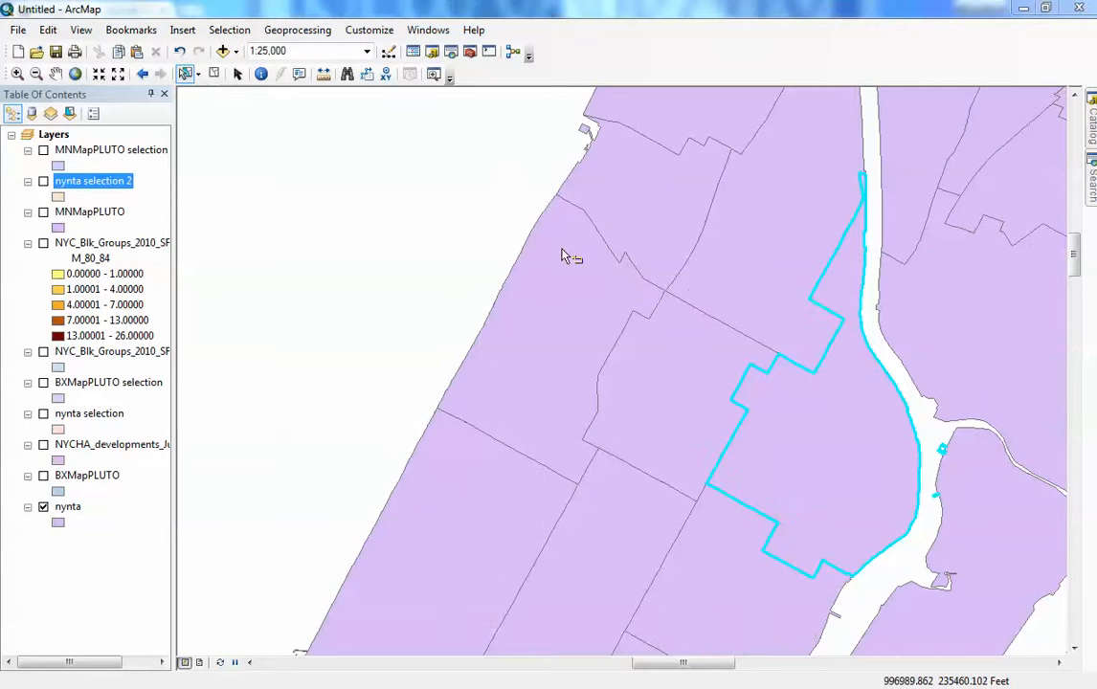
left_click(43, 213)
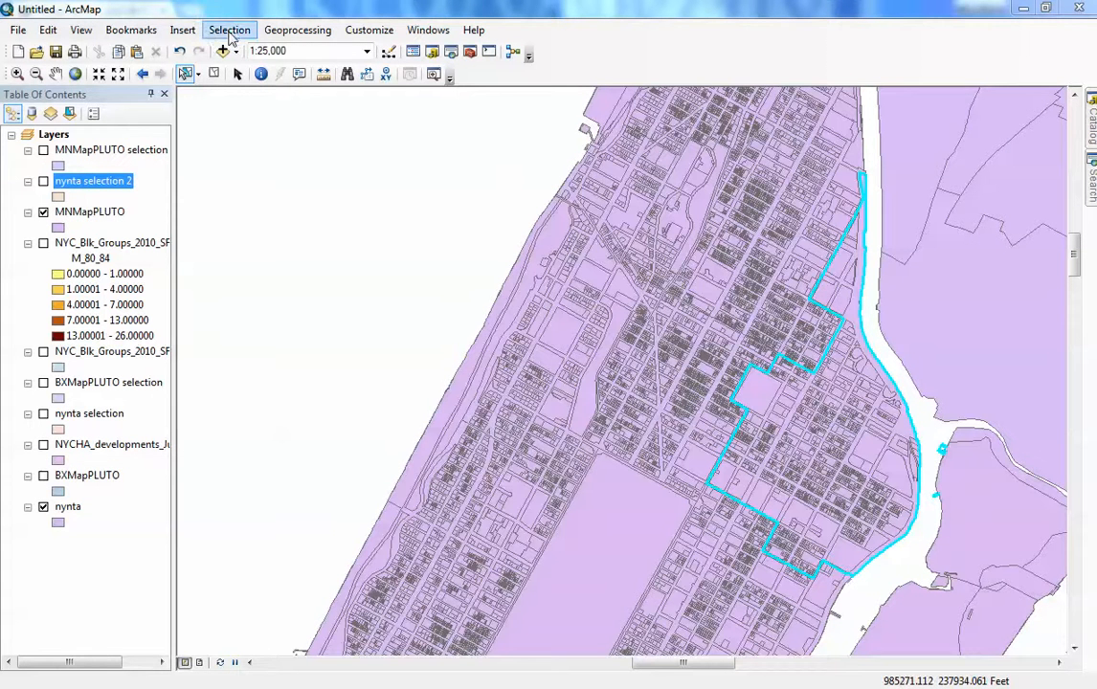
- Select the MNMapPLUTO parcels that are within the selected nynta neighborhood feature using Select By Location
left_click(229, 29)
left_click(227, 67)
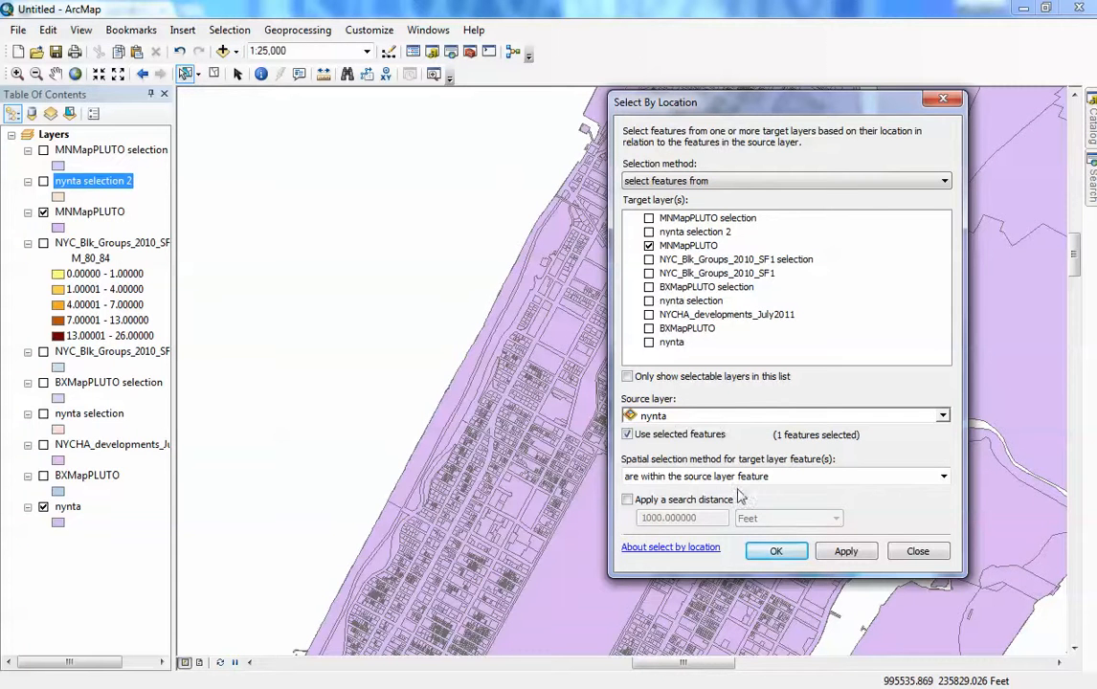
left_click(787, 557)
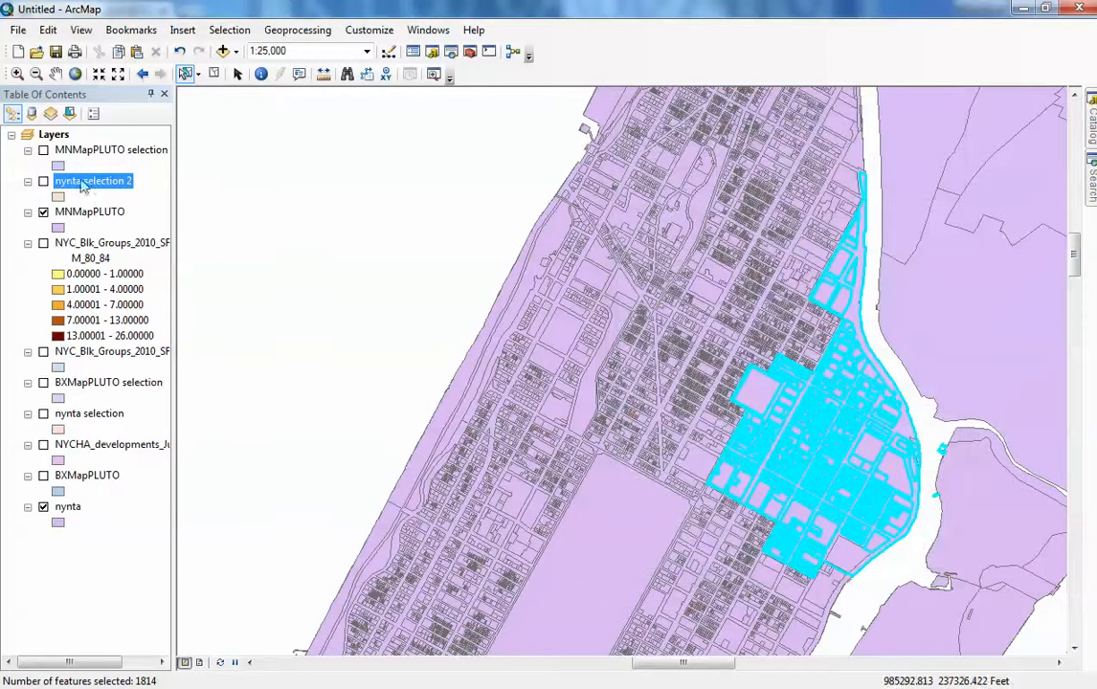
- Create a new layer from the selected MNMapPLUTO parcels and hide the MNMapPLUTO layer
right_click(85, 218)
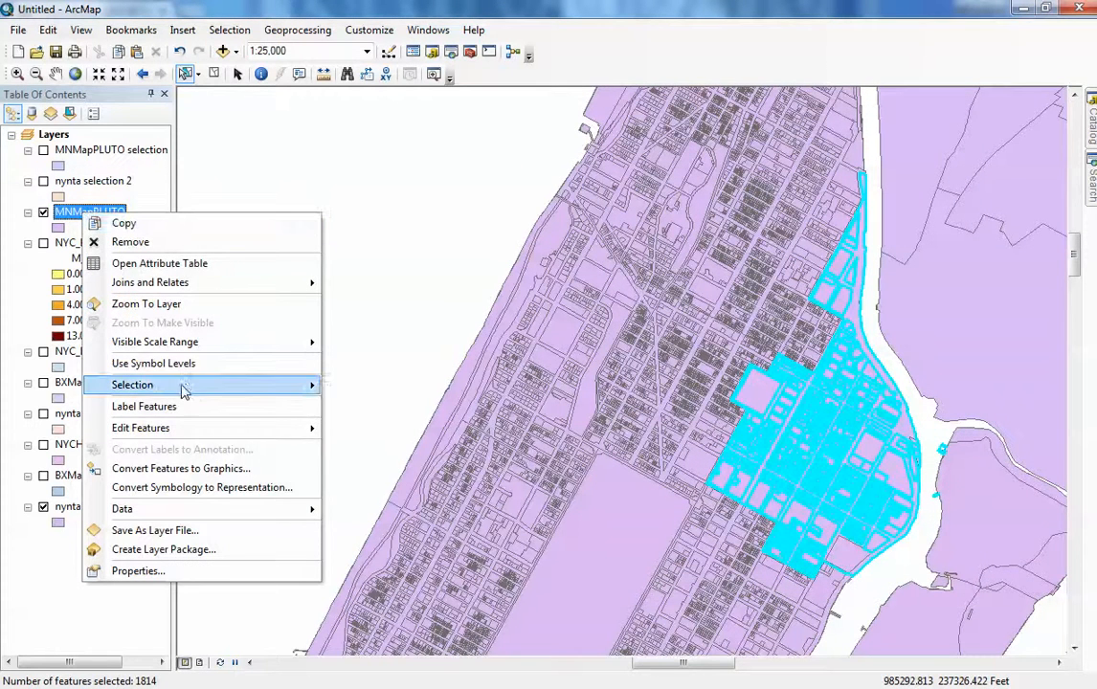
mouse_move(184, 385)
left_click(430, 545)
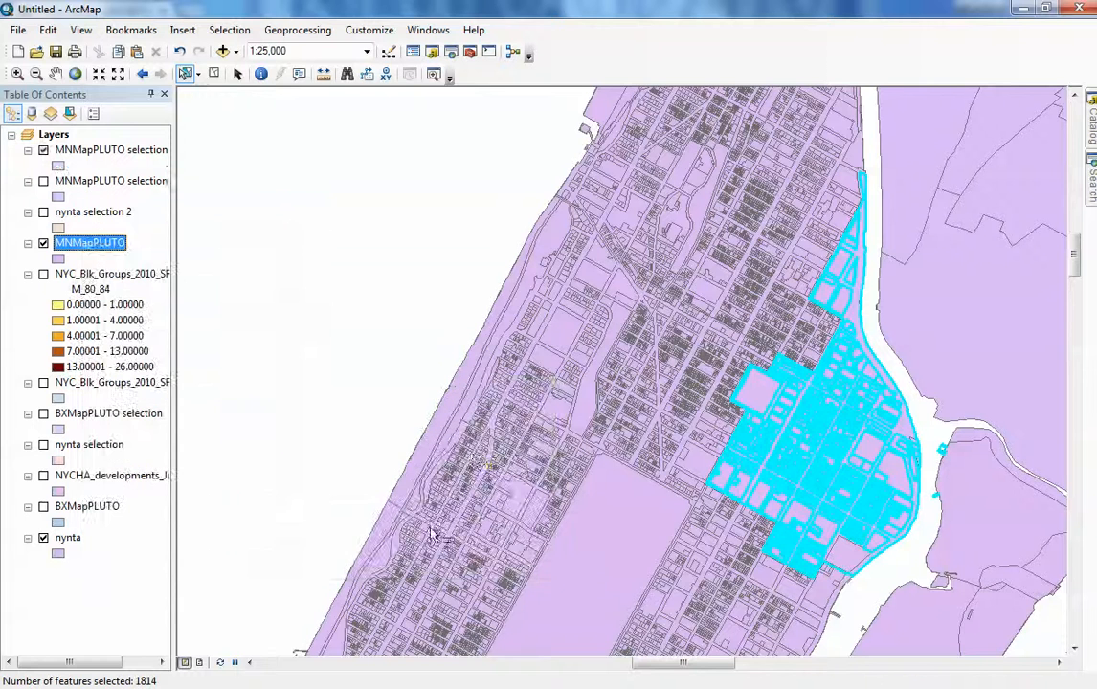
left_click(43, 243)
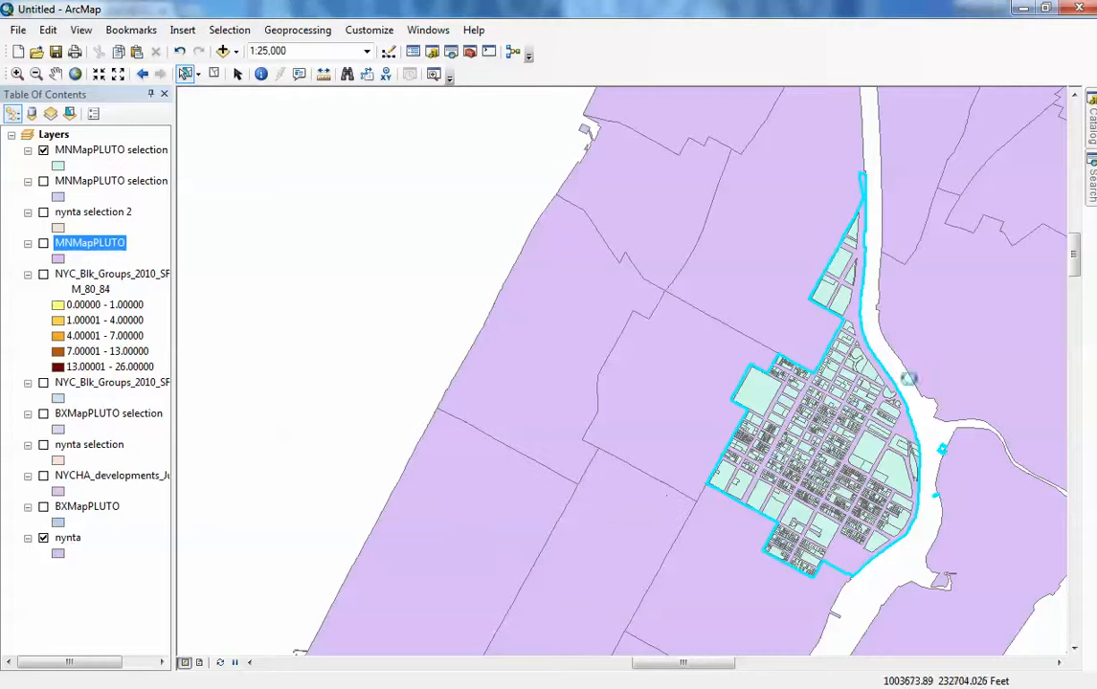
- Select the East Harlem North neighborhood polygon on the nynta layer
left_click(918, 429)
left_click(915, 432)
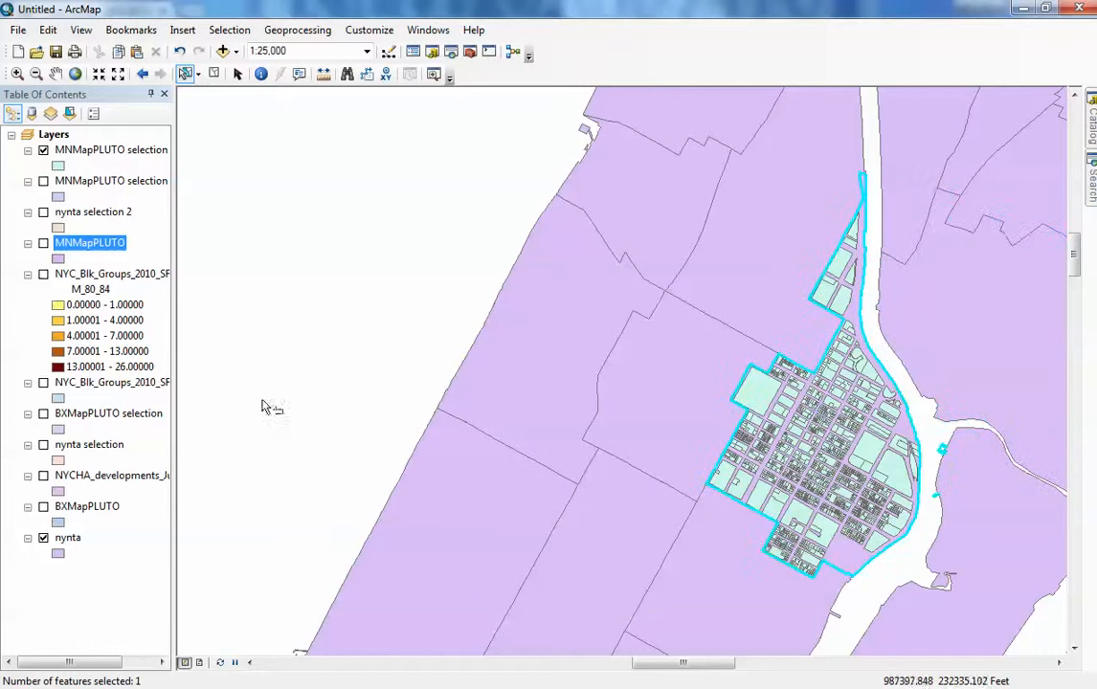
left_click(227, 35)
left_click(233, 34)
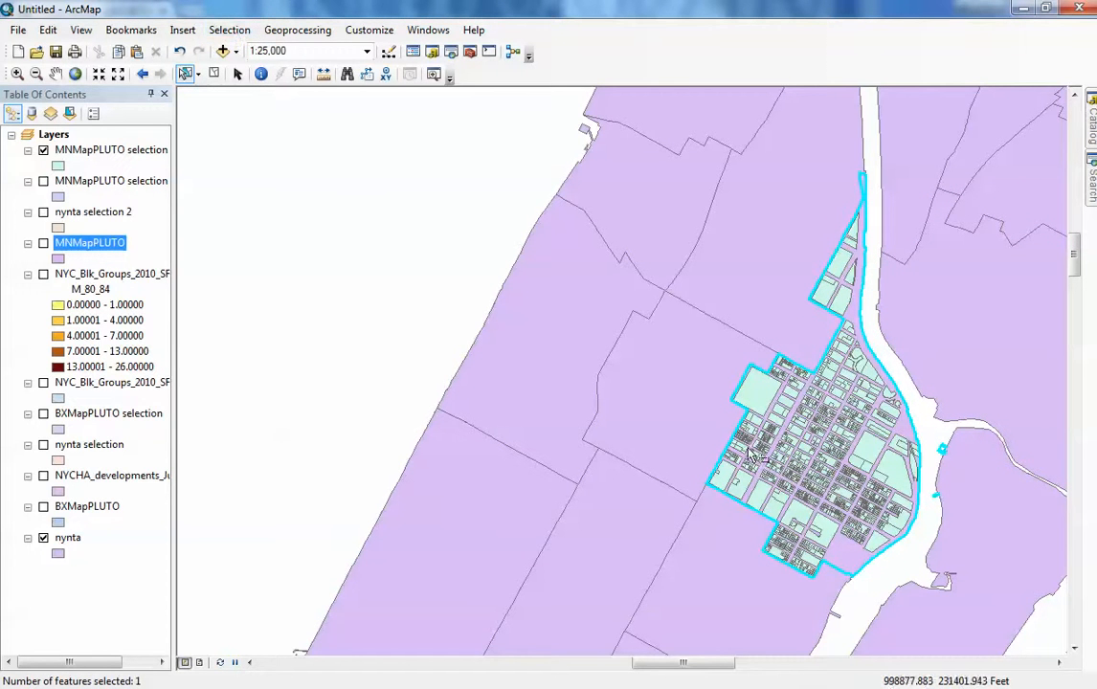
- Create a layer from the selected nynta polygon and hide the nynta layer
right_click(68, 542)
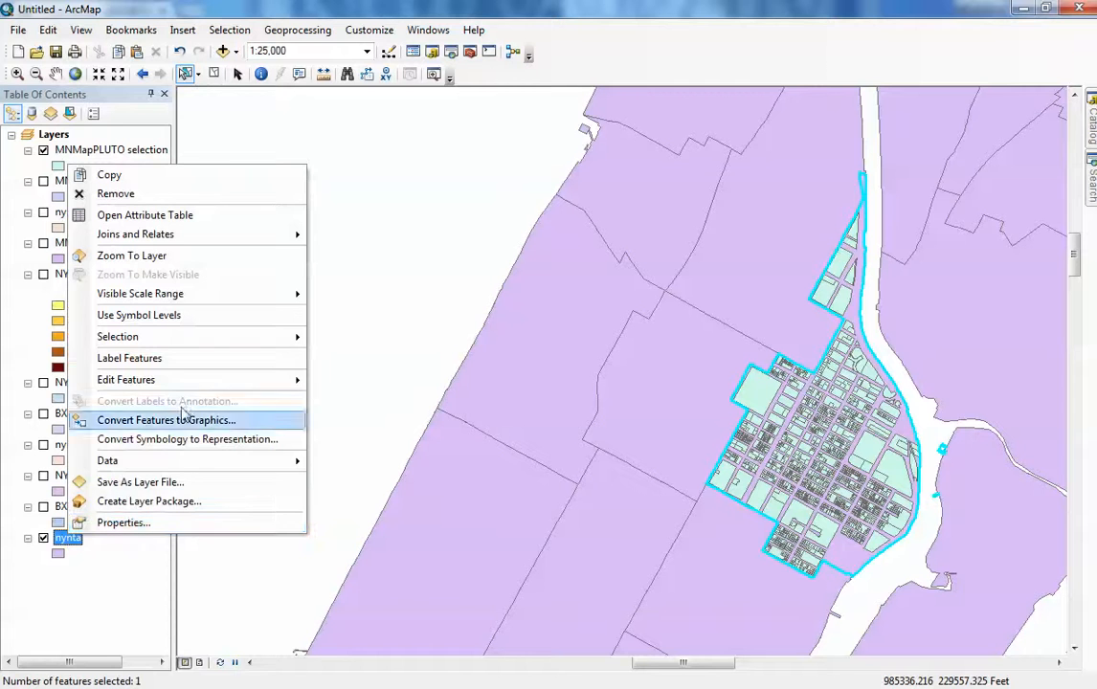
mouse_move(179, 337)
left_click(440, 497)
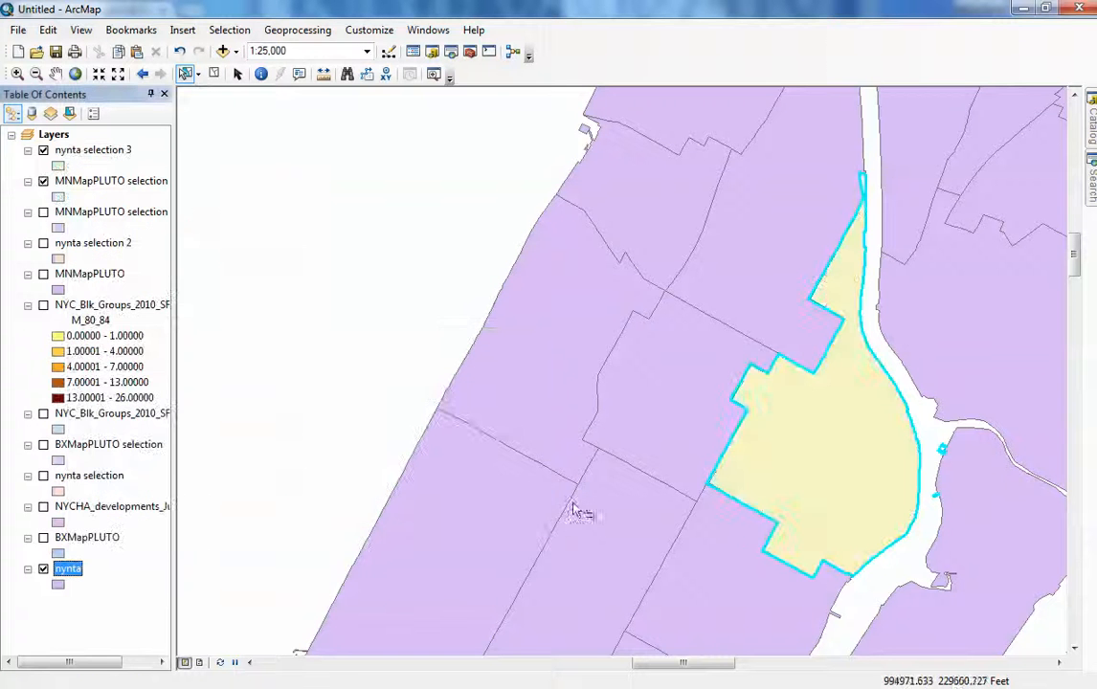
left_click(43, 568)
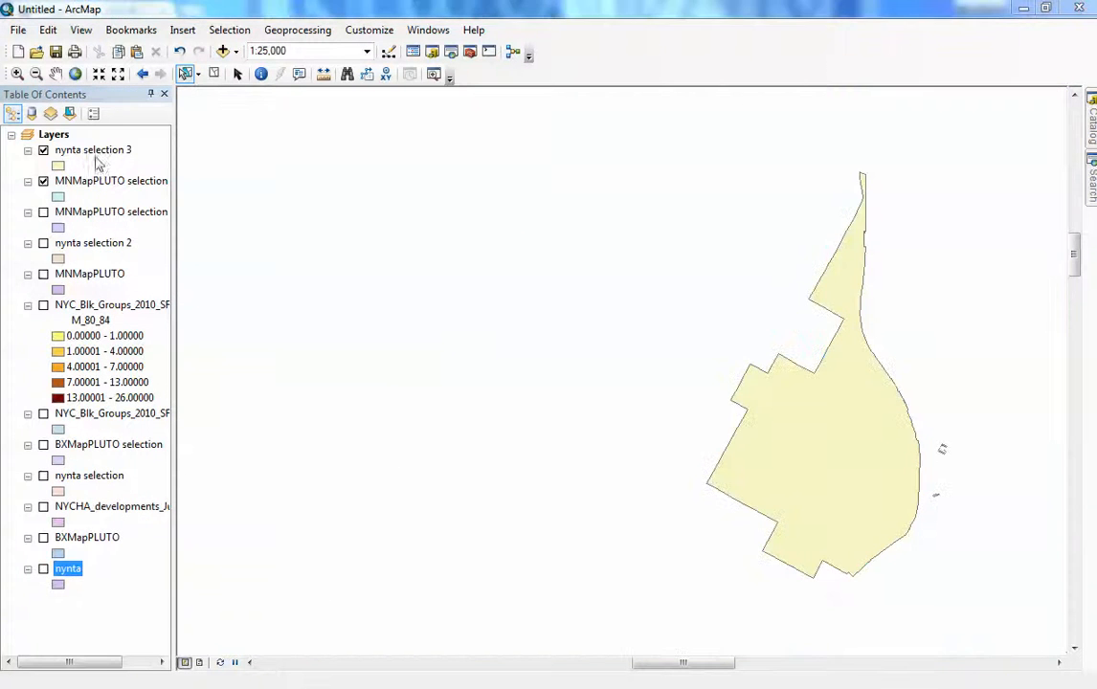
- Move the nynta selection 3 layer below the MNMapPLUTO selection layer in the drawing order
left_click_drag(92, 151, 95, 191)
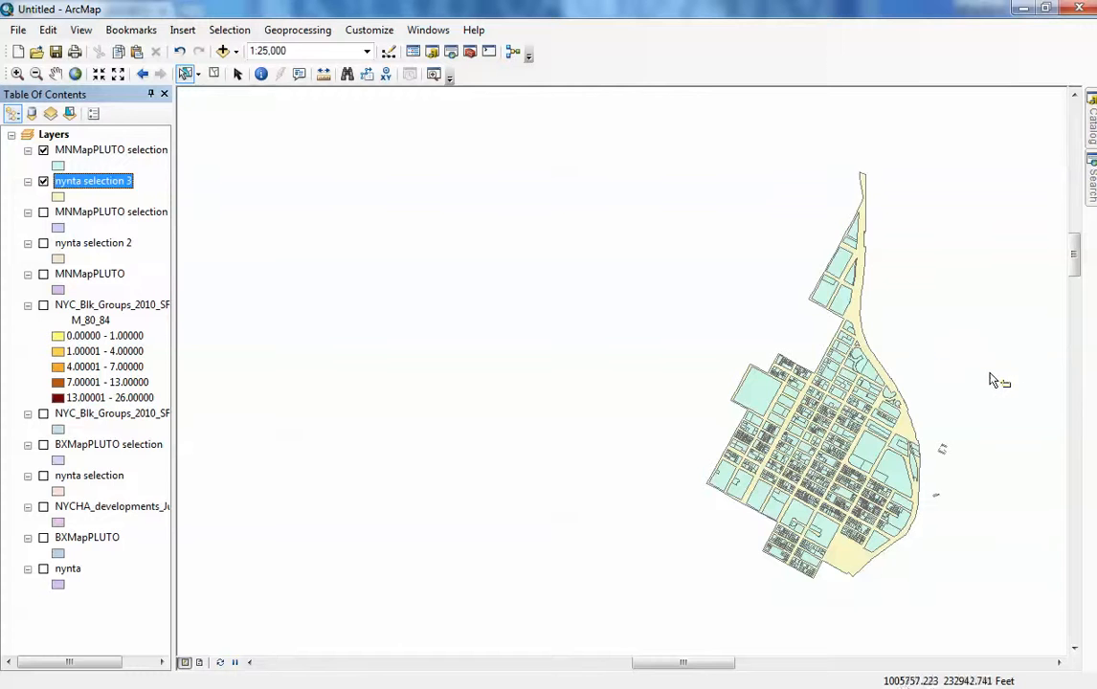
left_click_drag(727, 662, 738, 669)
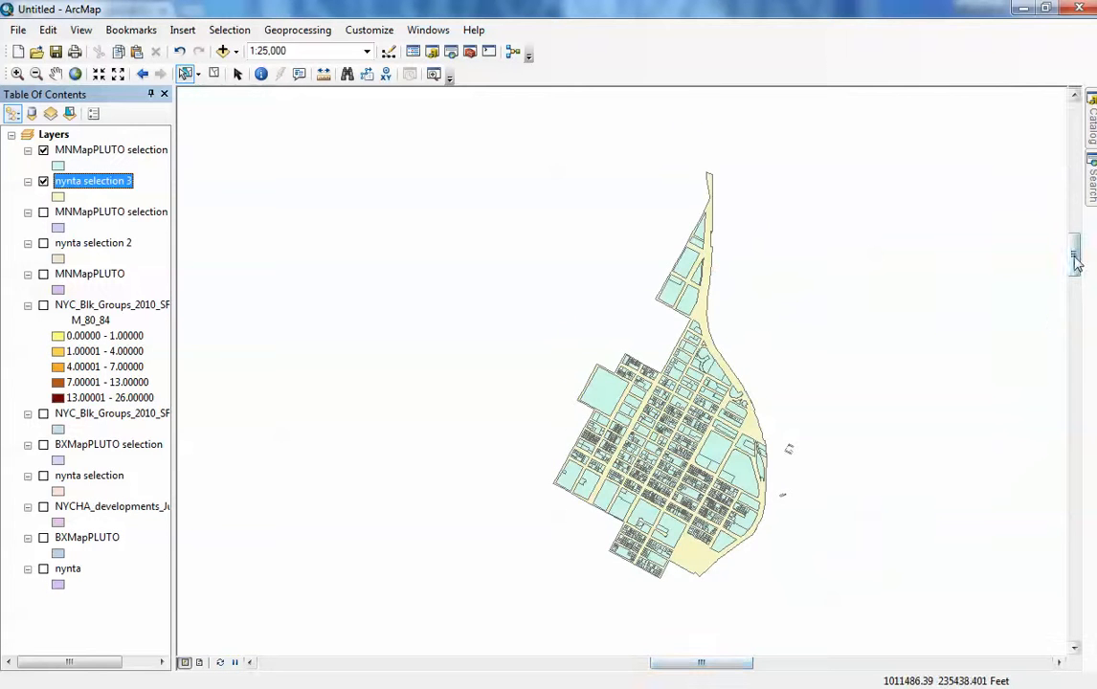
left_click_drag(1073, 261, 1073, 264)
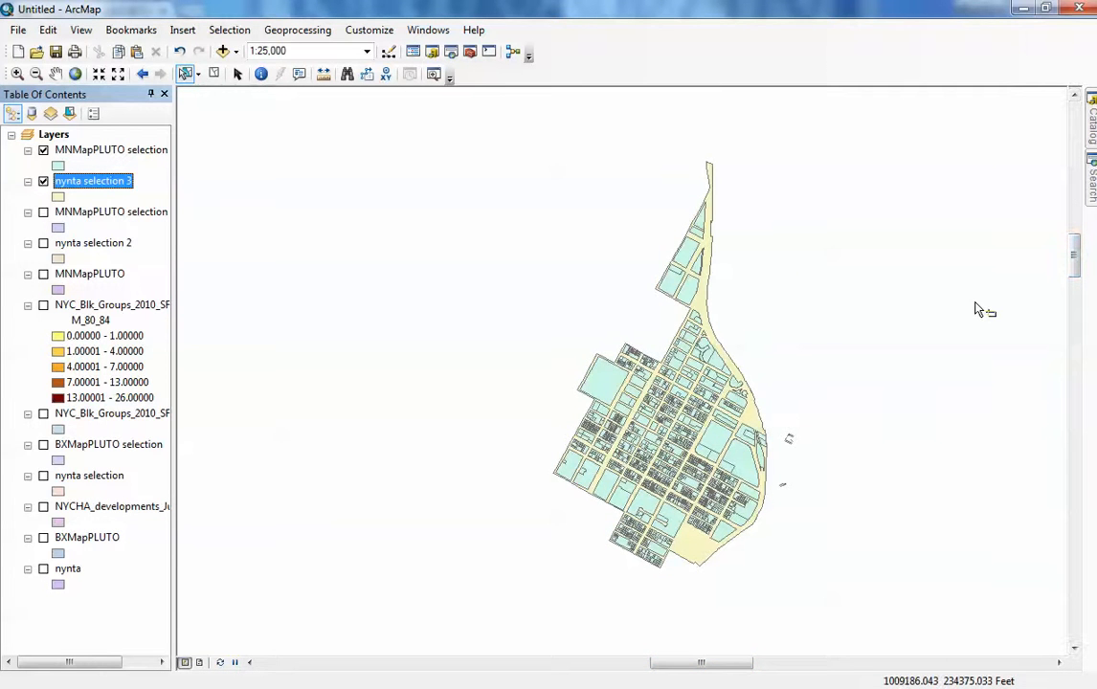
- Open and close the attribute table of the nynta selection 3 layer
right_click(109, 180)
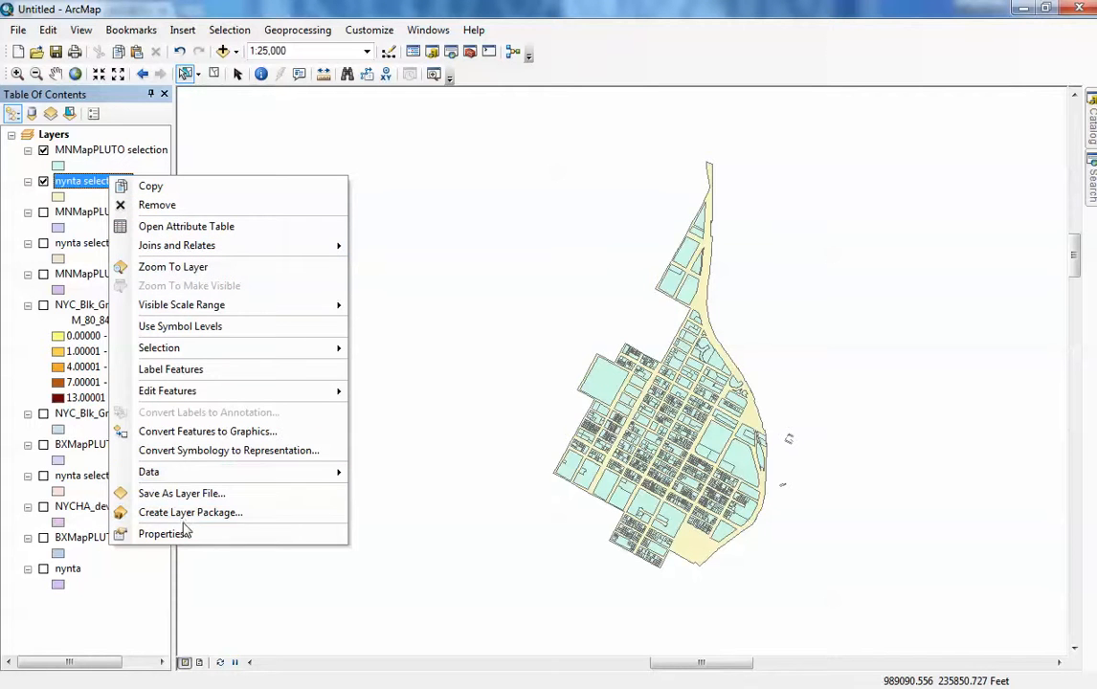
left_click(183, 228)
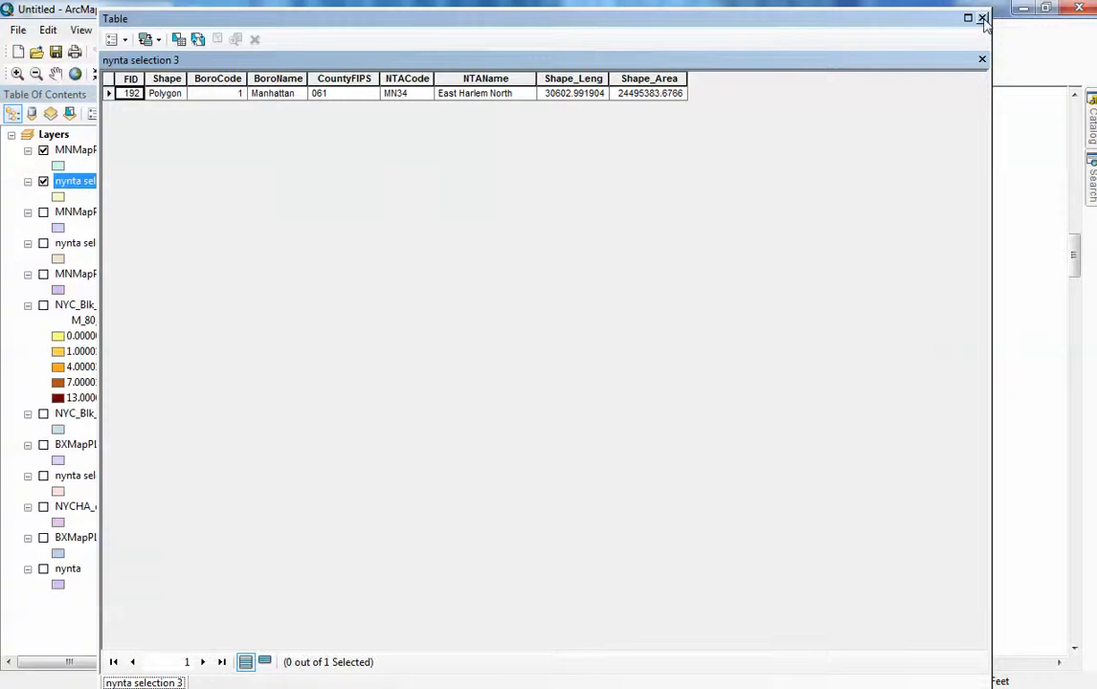
left_click(982, 18)
- Open the MNMapPLUTO selection 2 attribute table, scroll through its columns, and close it
right_click(96, 151)
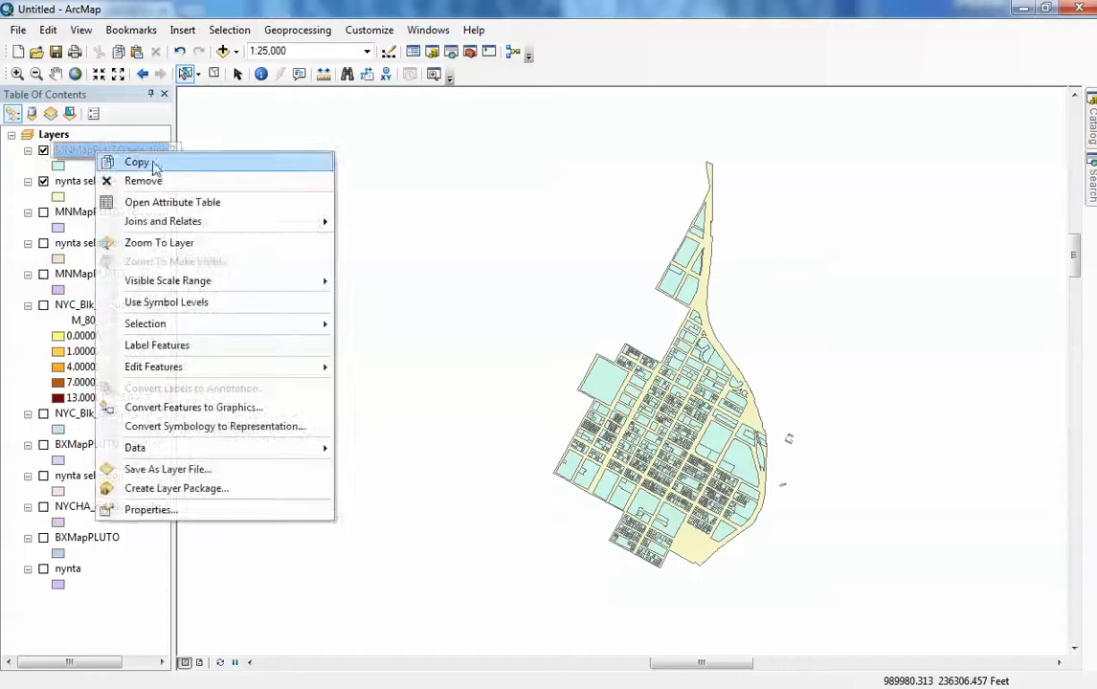
left_click(150, 205)
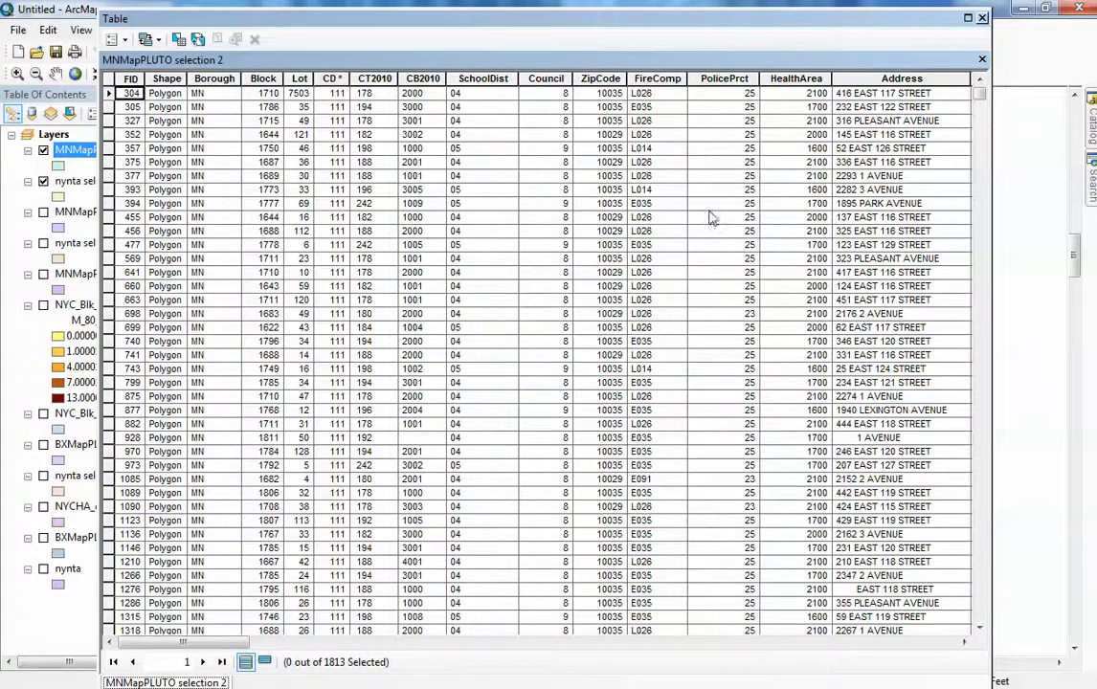
left_click_drag(228, 651, 457, 651)
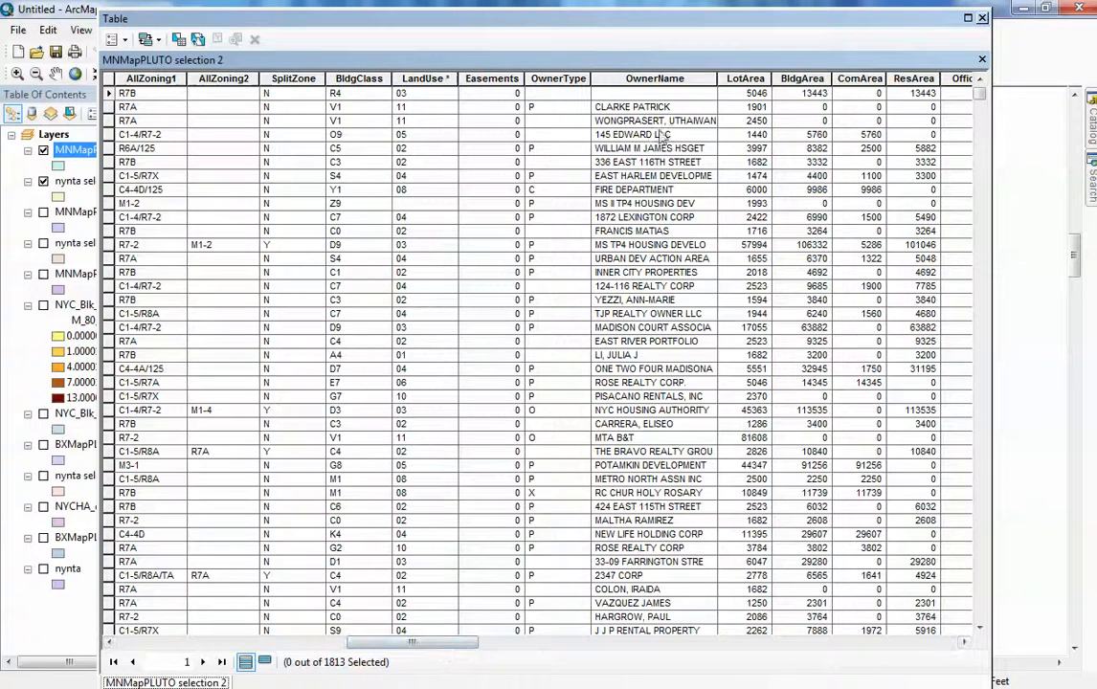
left_click_drag(452, 656, 500, 653)
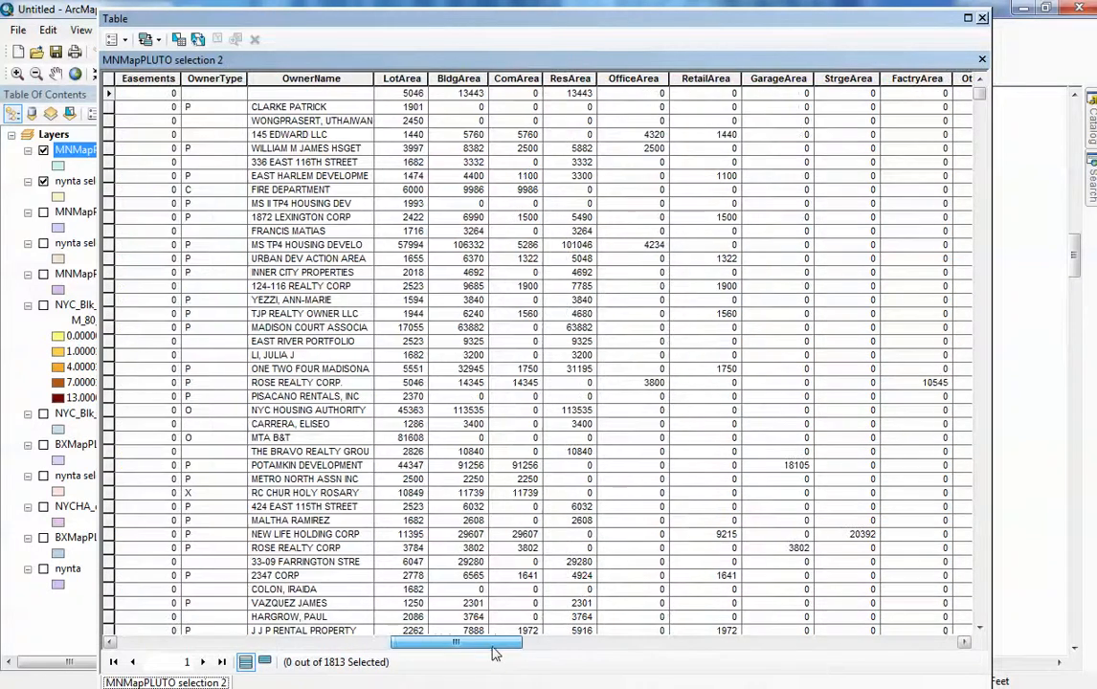
left_click(979, 19)
- Symbolize MNMapPLUTO selection 2 with graduated colors by BldgArea, showing class ranges using feature values
right_click(82, 150)
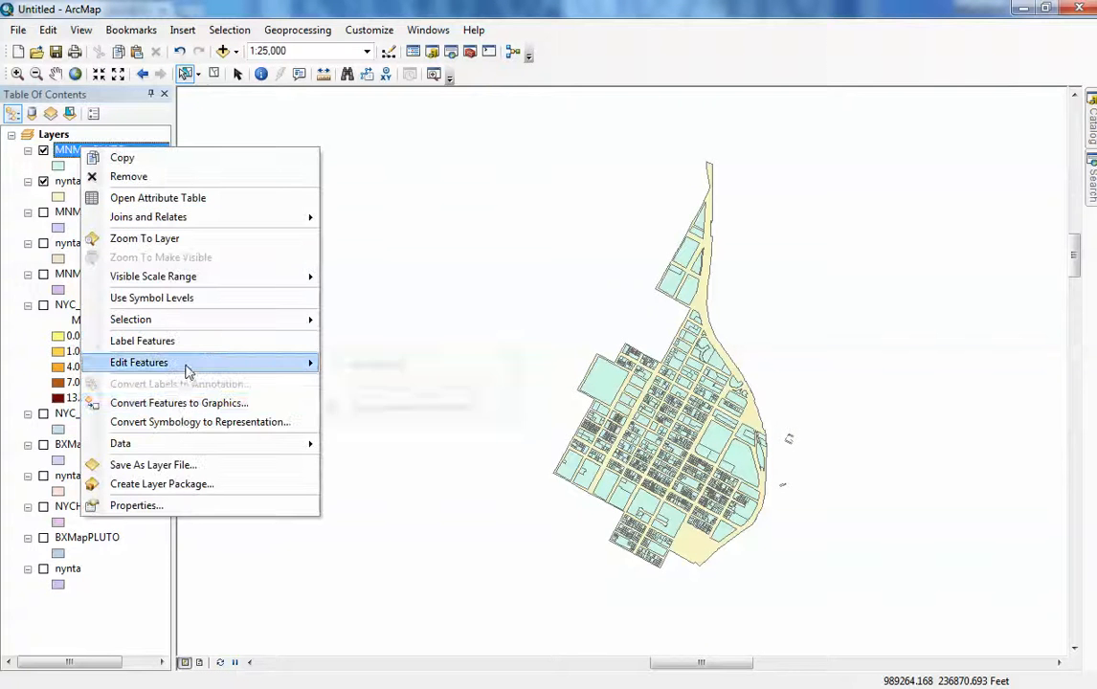
left_click(158, 505)
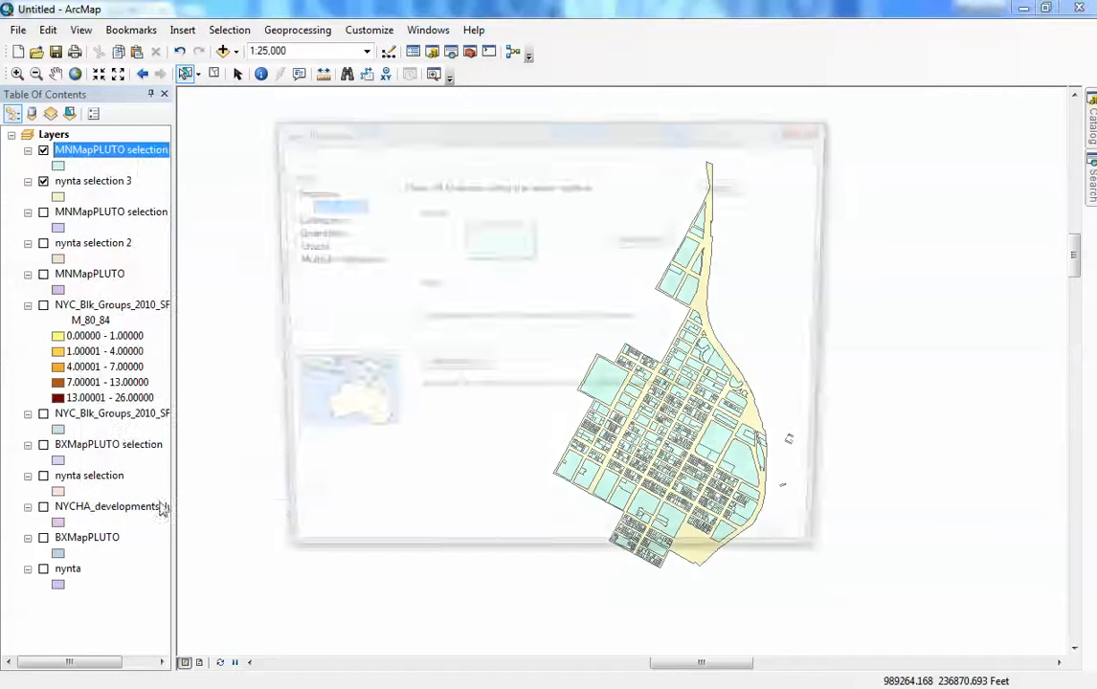
left_click(307, 233)
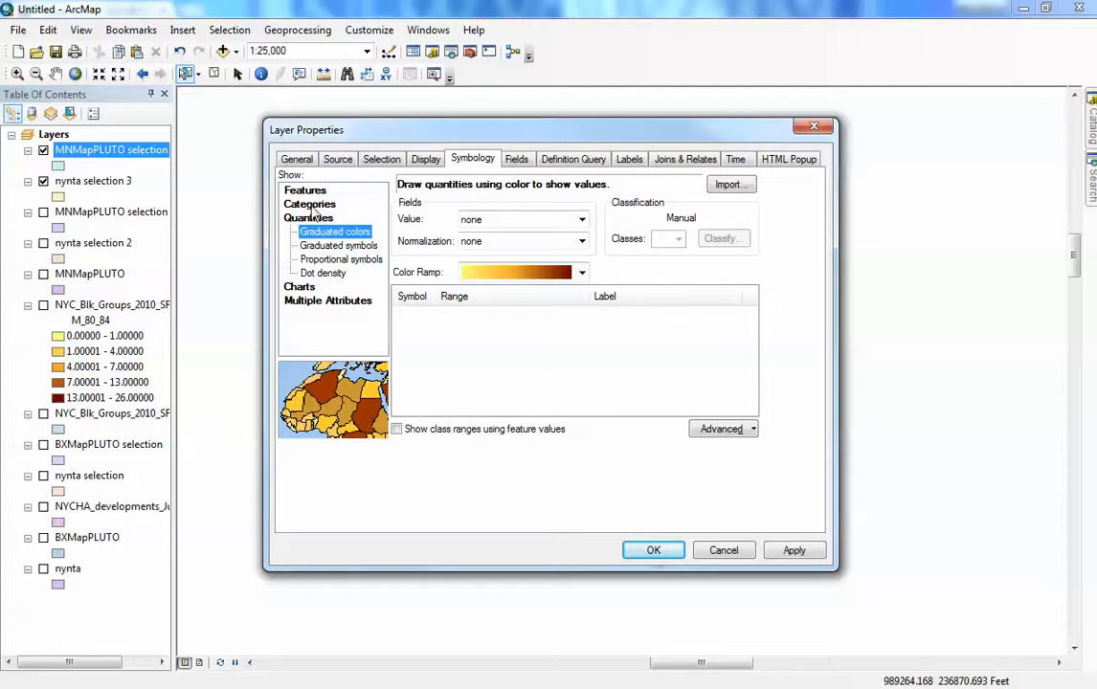
left_click(305, 204)
left_click(307, 259)
left_click(481, 219)
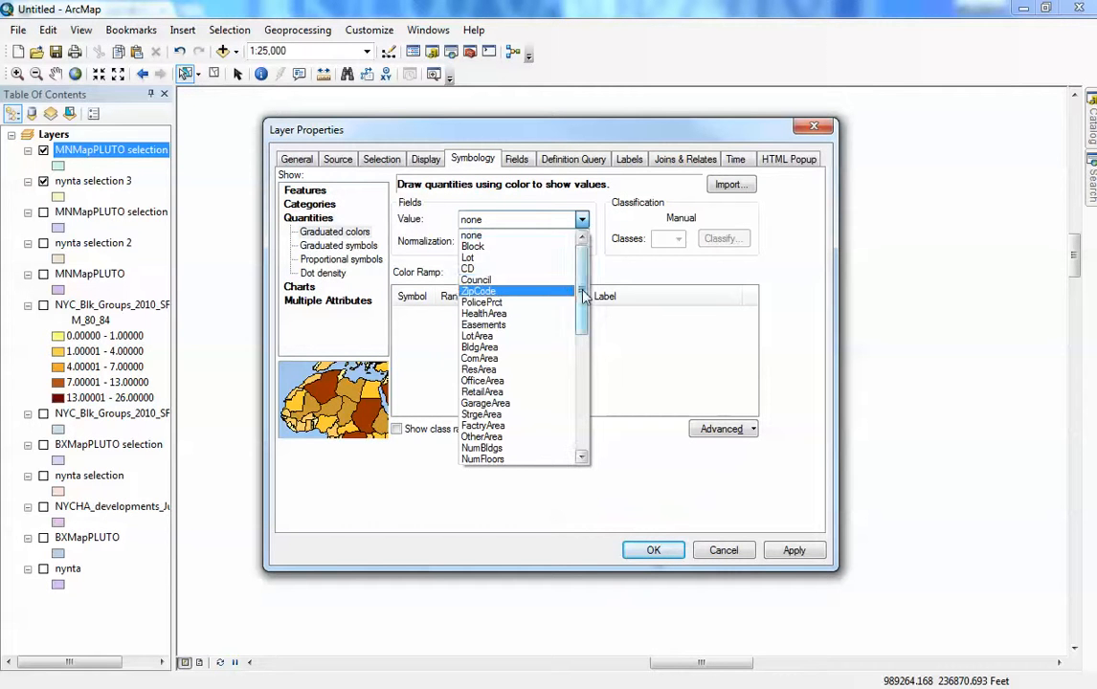
scroll(582, 296, "down", 1)
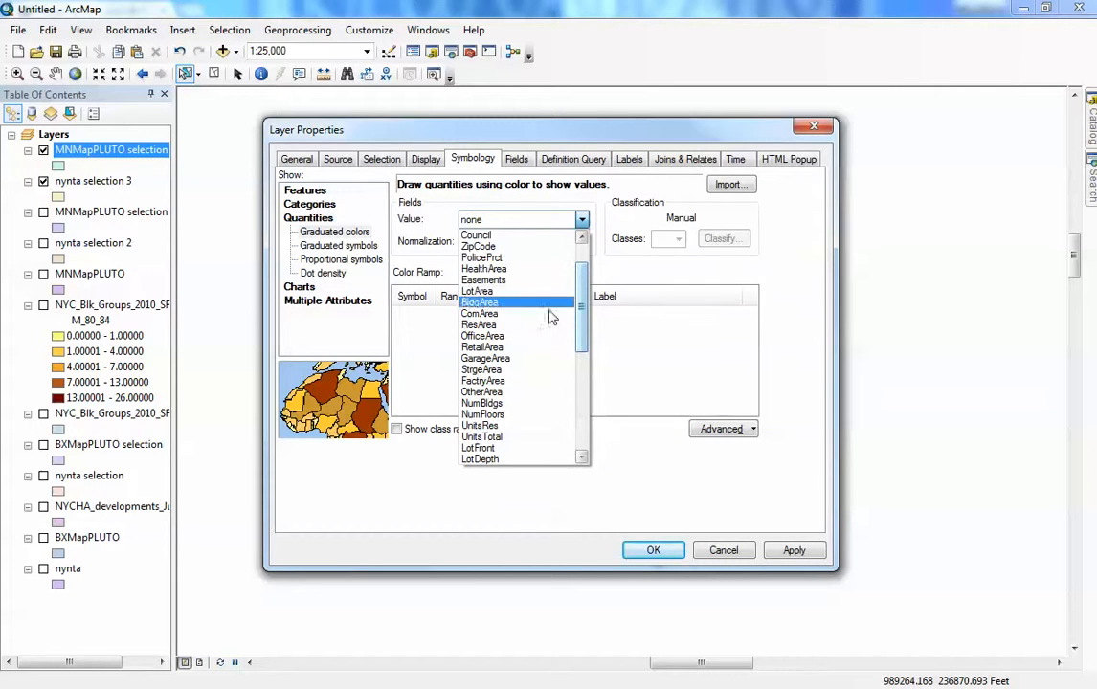
left_click(507, 302)
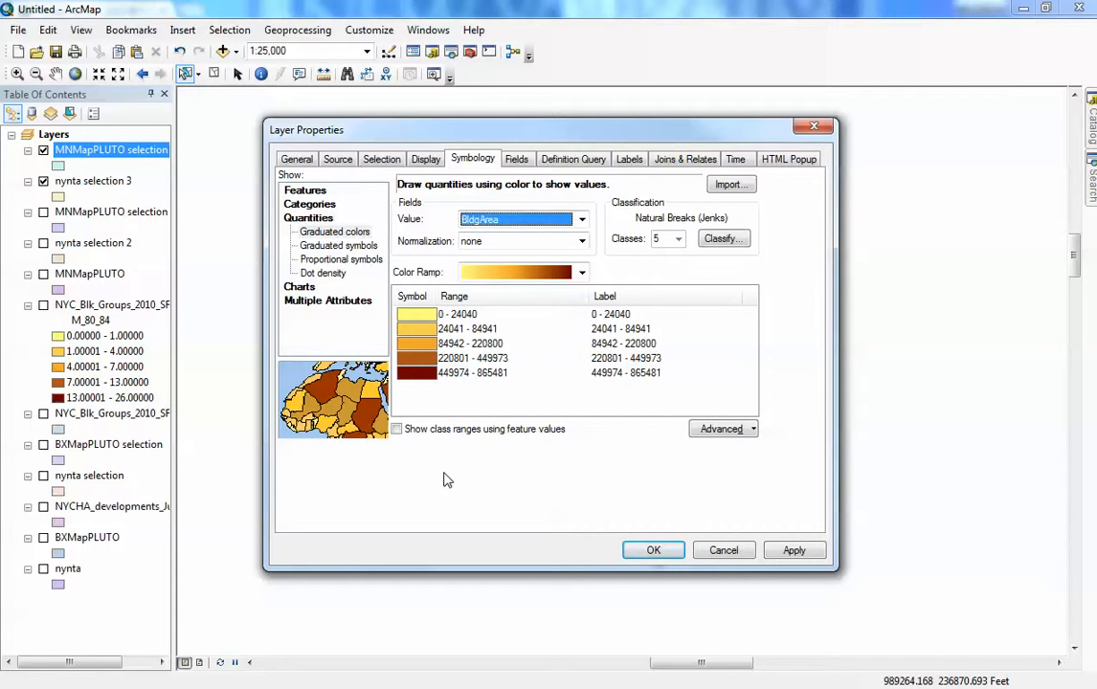
left_click(398, 430)
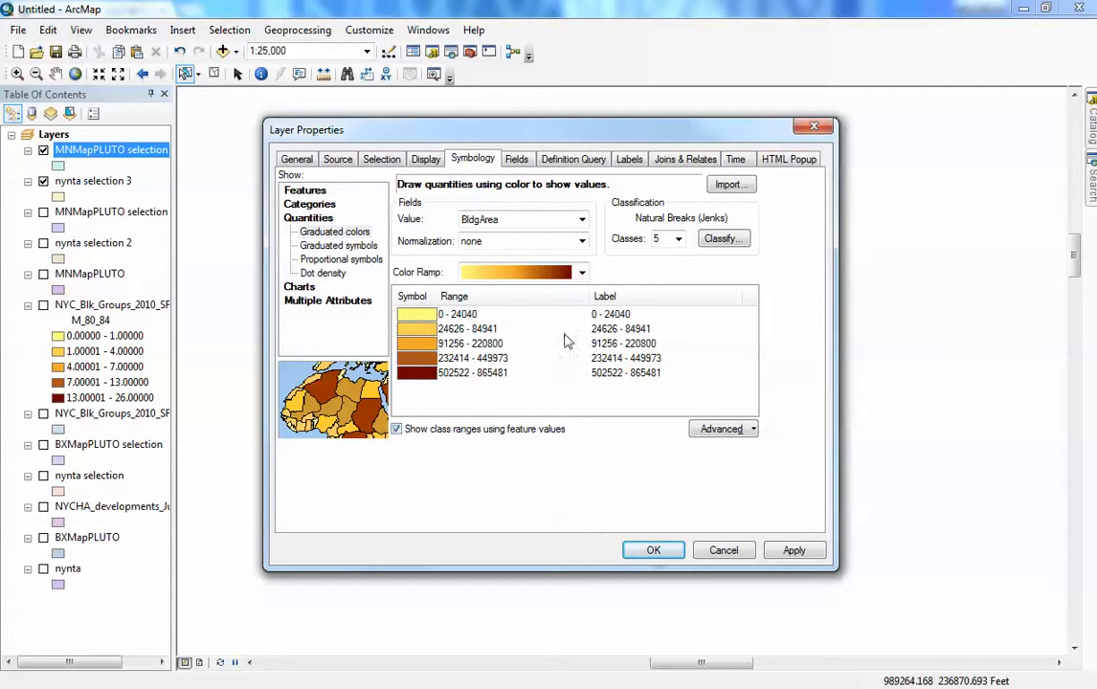
left_click(650, 550)
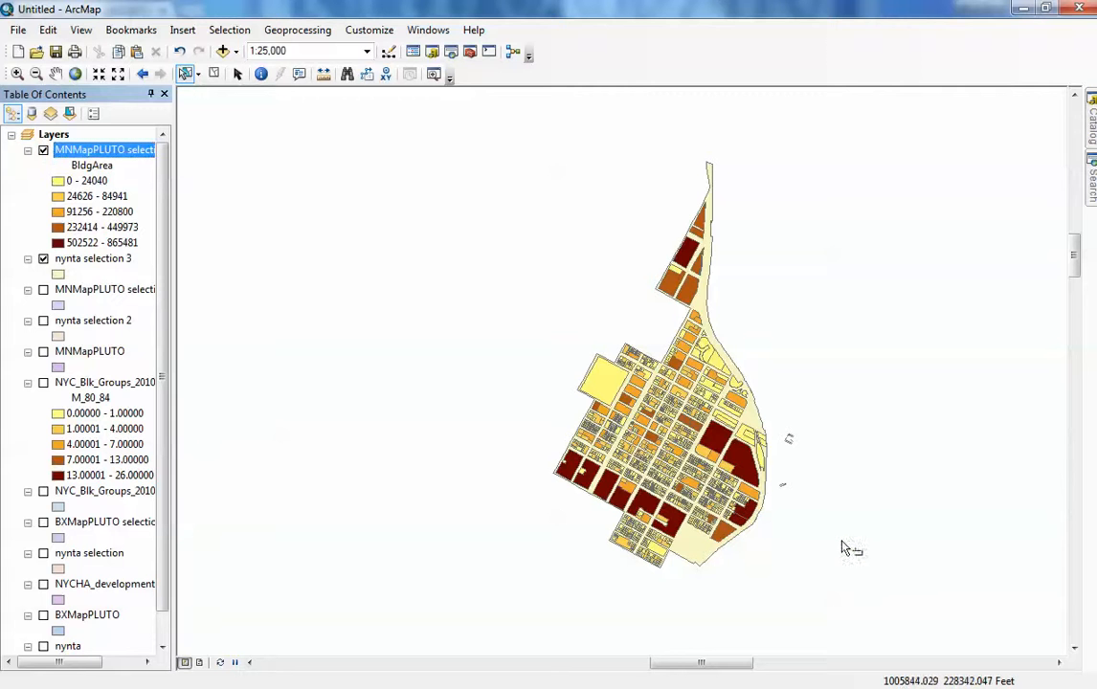
- Change the fill color of the nynta selection 3 layer's symbol to light grey
left_click(755, 417)
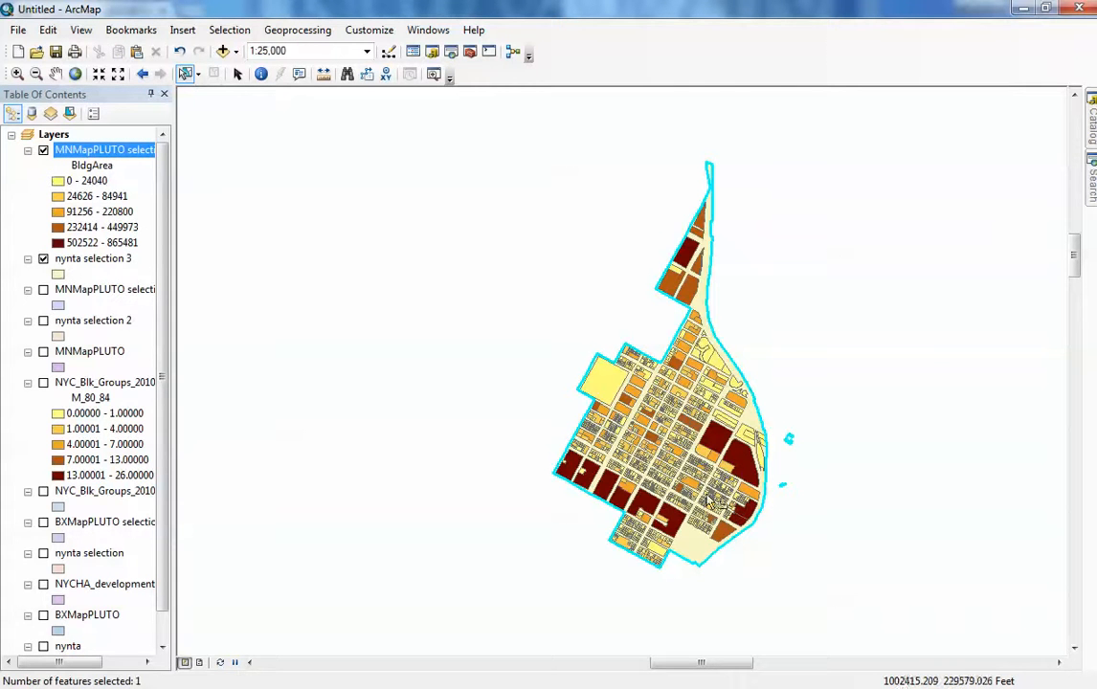
left_click(874, 405)
left_click(59, 275)
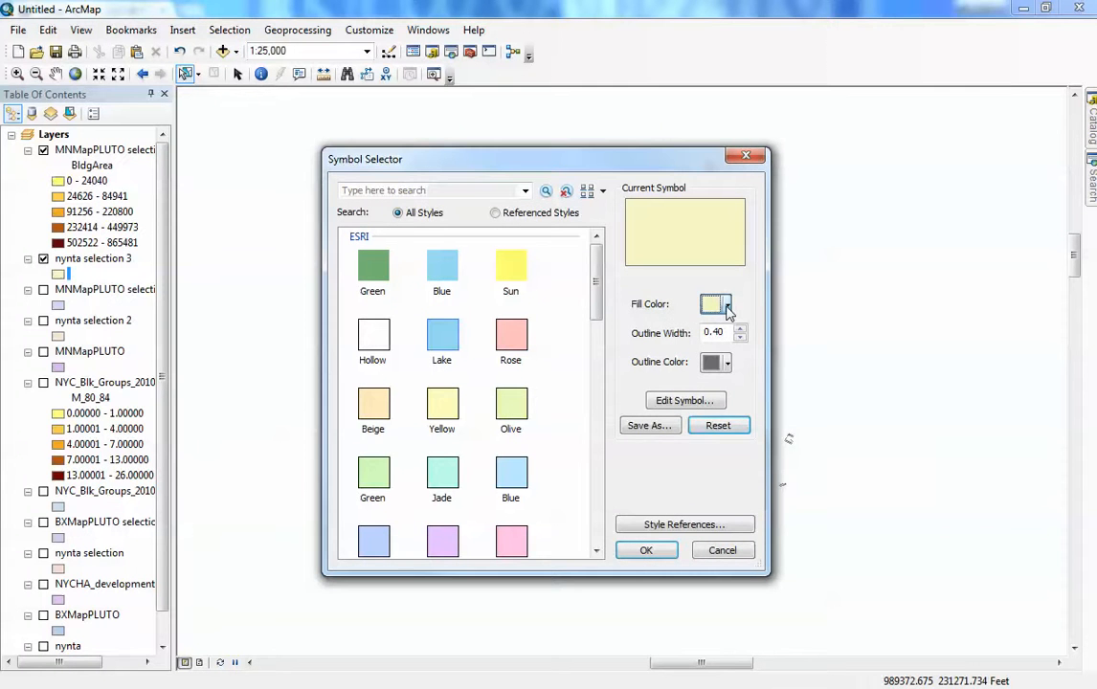
left_click(727, 306)
left_click(708, 366)
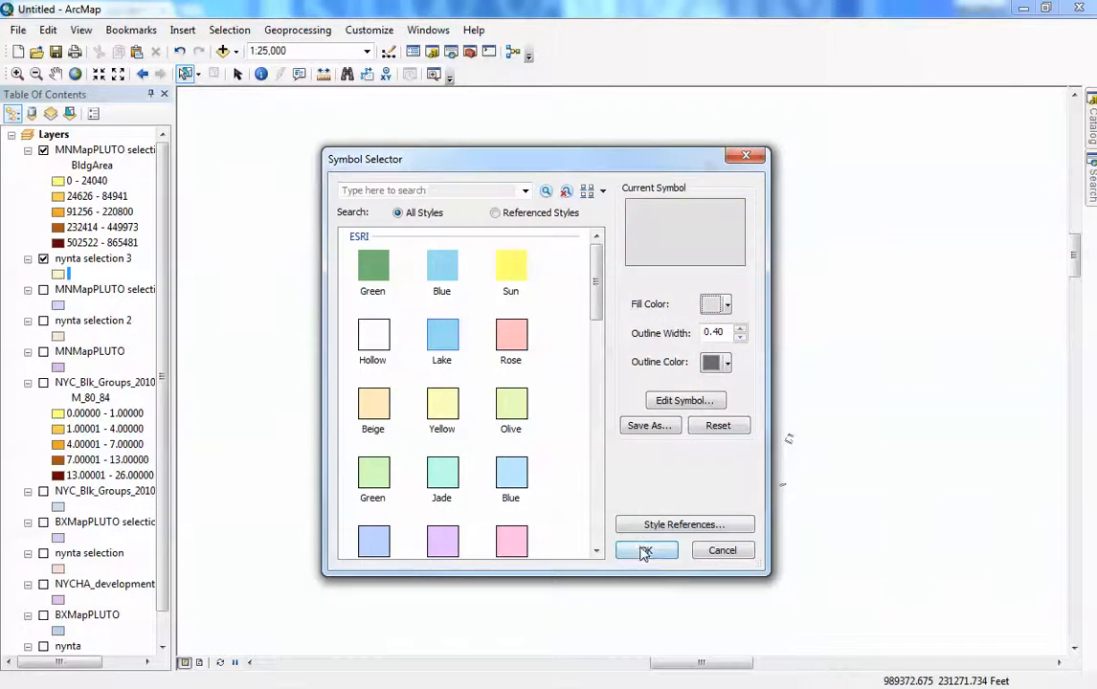
left_click(644, 551)
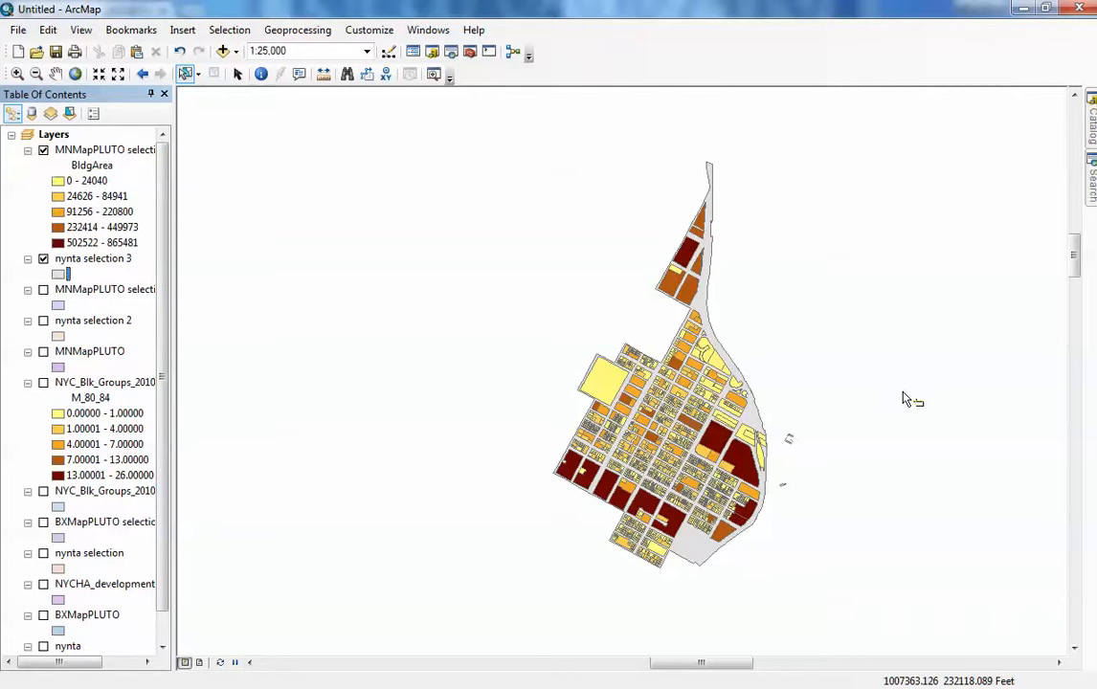
- Symbolize the MNMapPLUTO selection 2 layer with unique-value categories on the NumFloors field, adding all values
right_click(99, 150)
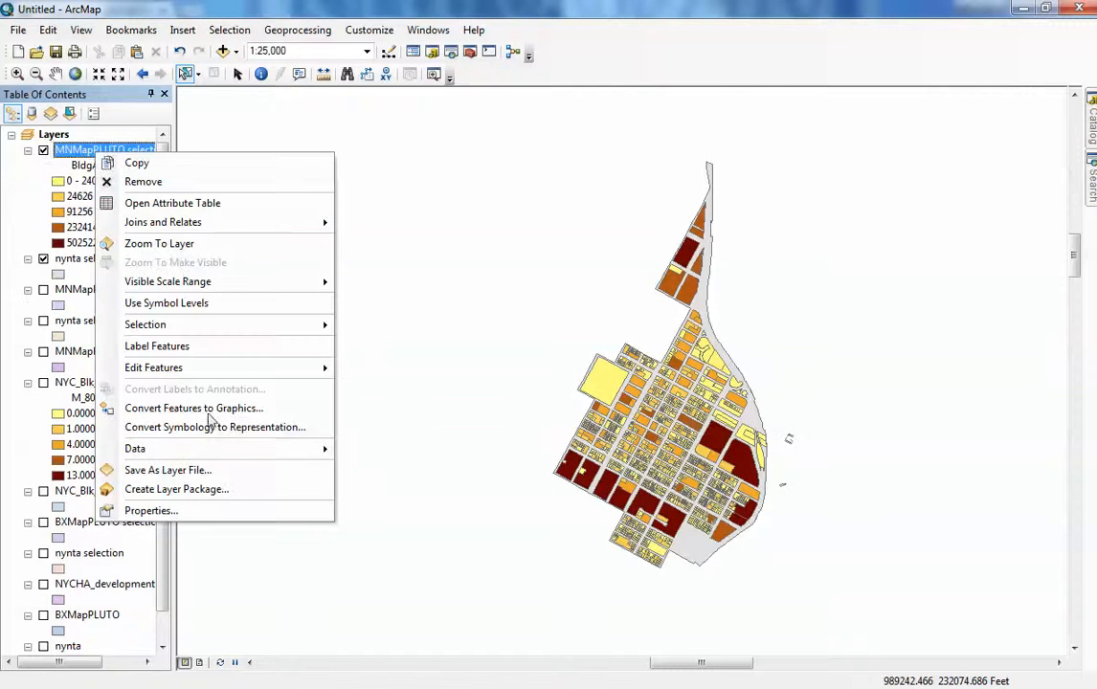
left_click(239, 510)
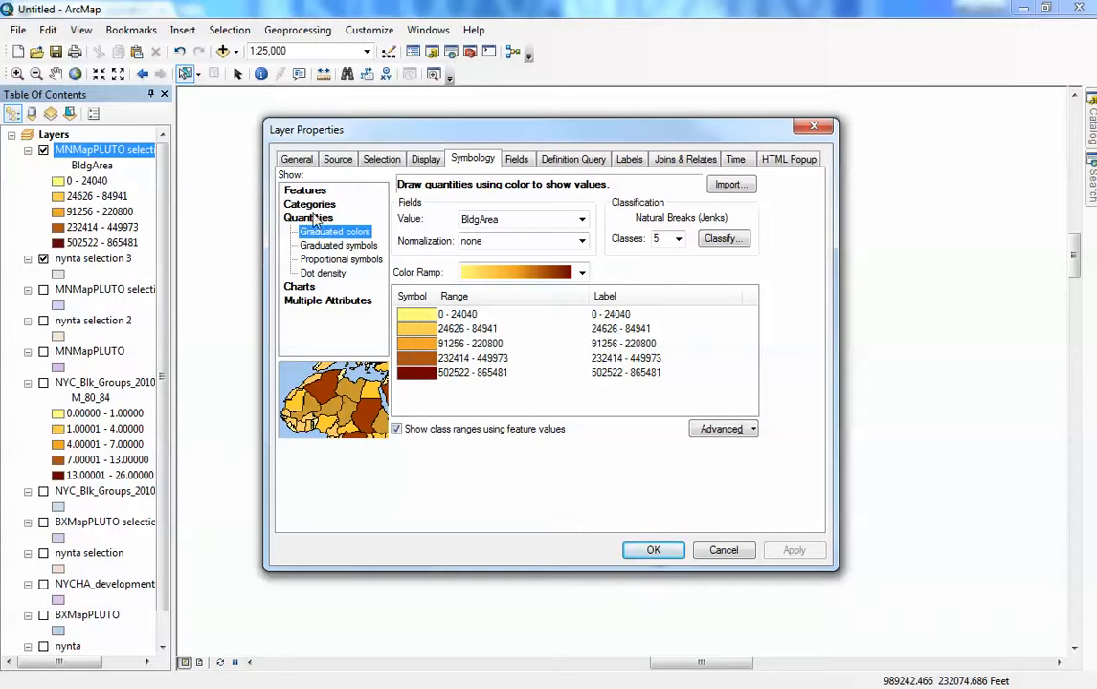
left_click(309, 203)
left_click(560, 219)
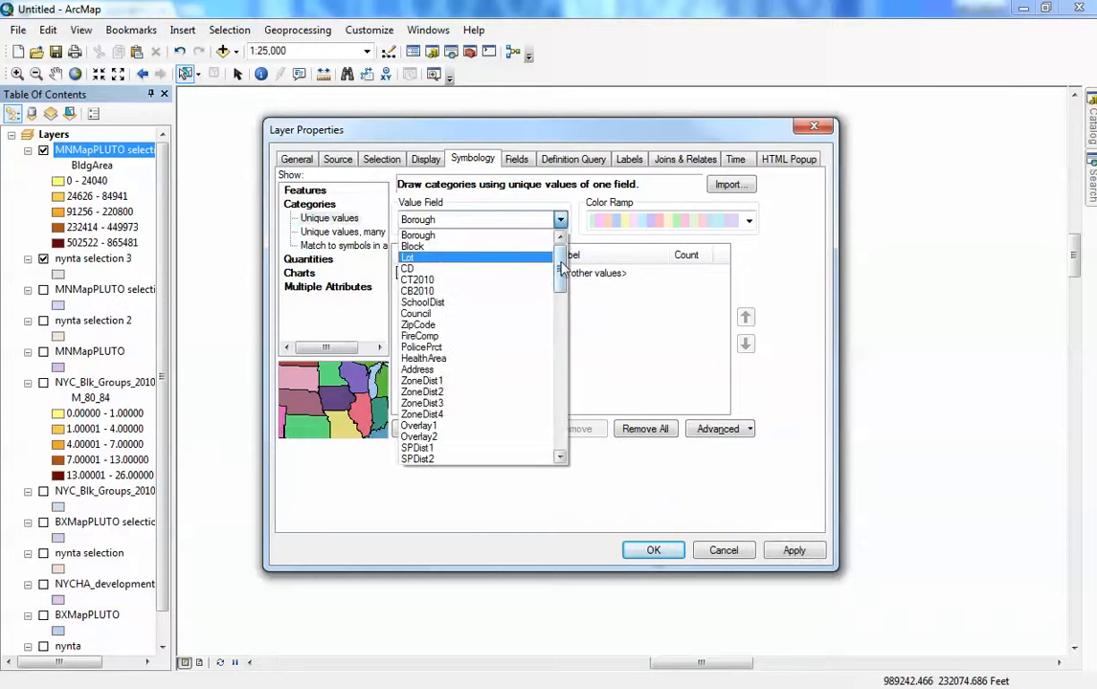
left_click_drag(562, 271, 560, 343)
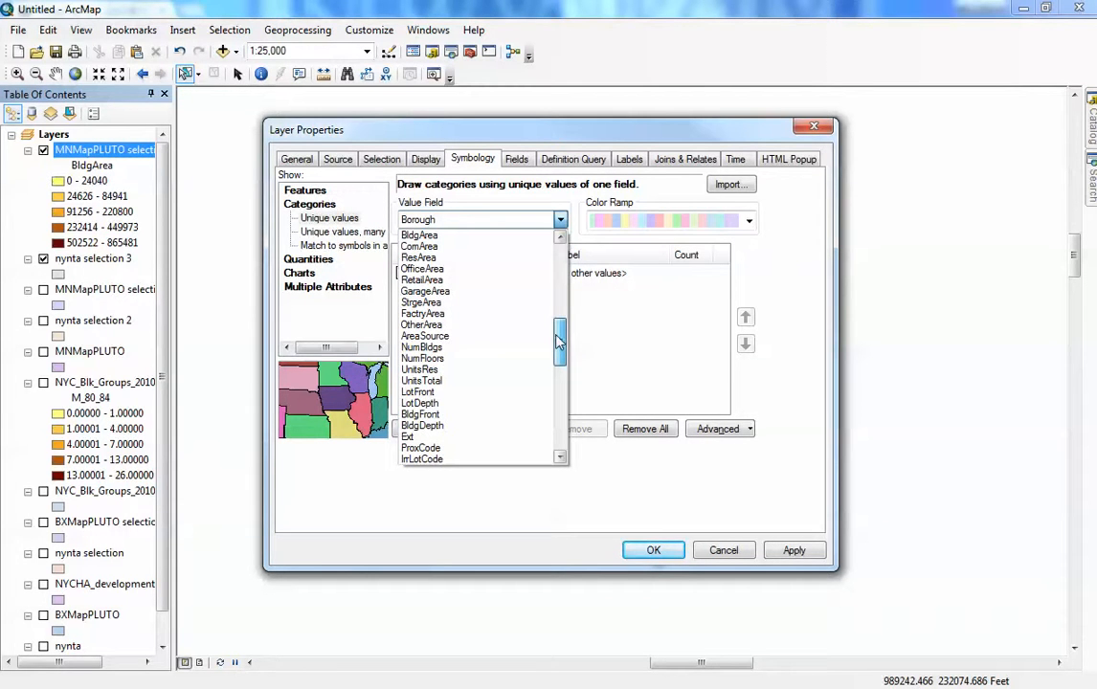
scroll(560, 340, "up", 2)
left_click(428, 394)
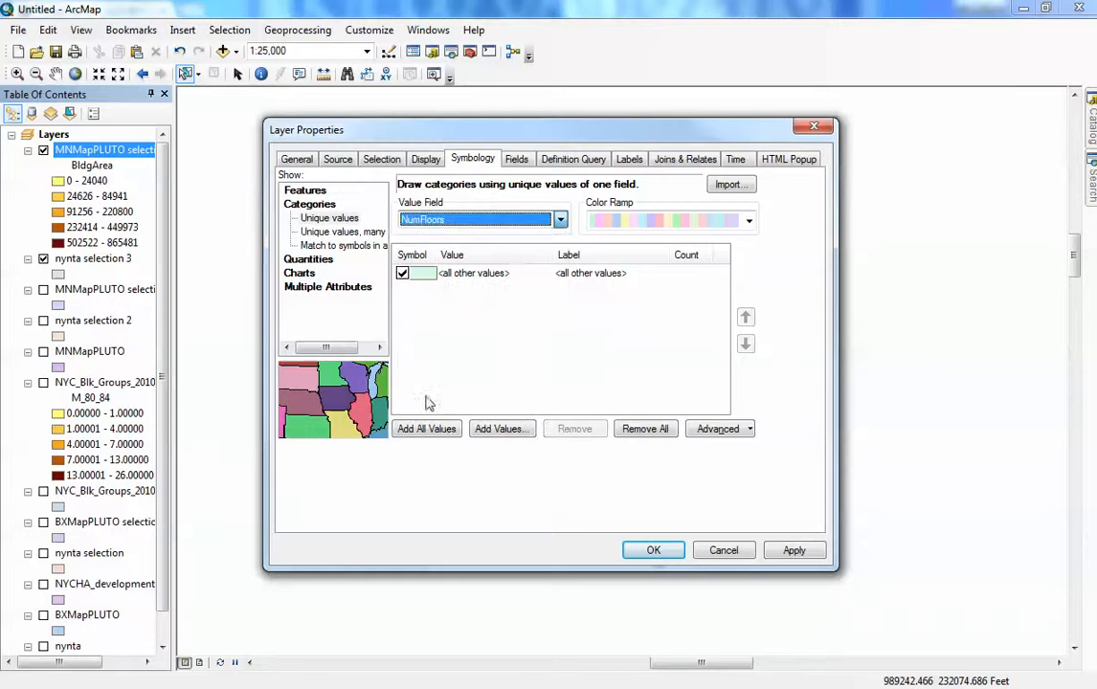
left_click(433, 432)
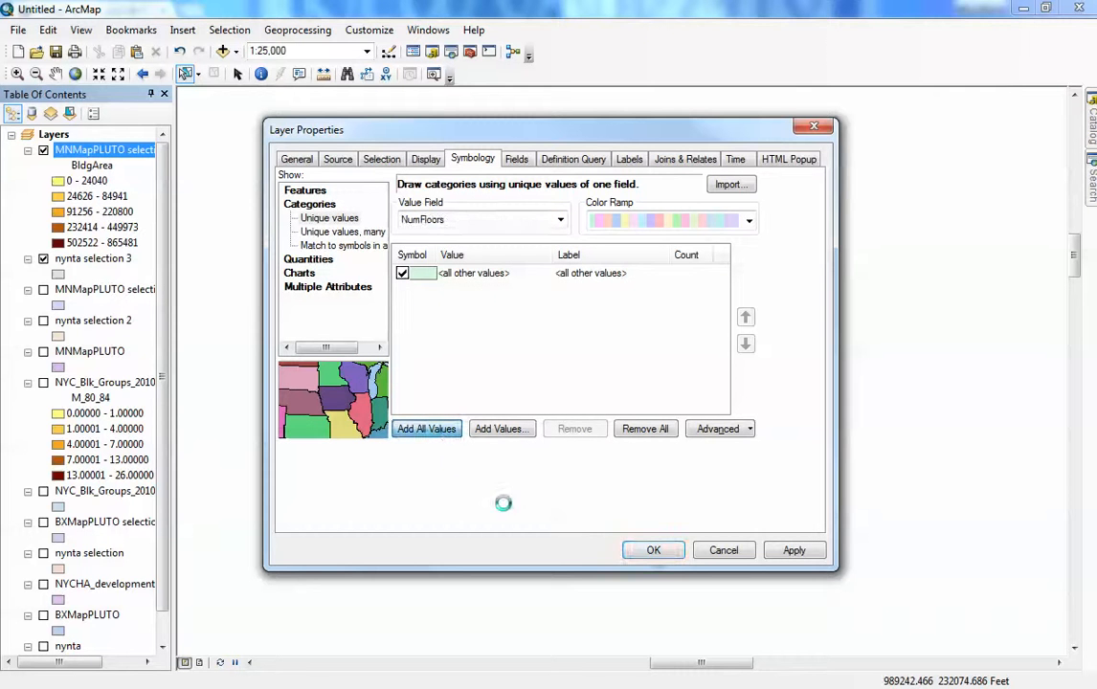
left_click_drag(720, 304, 725, 375)
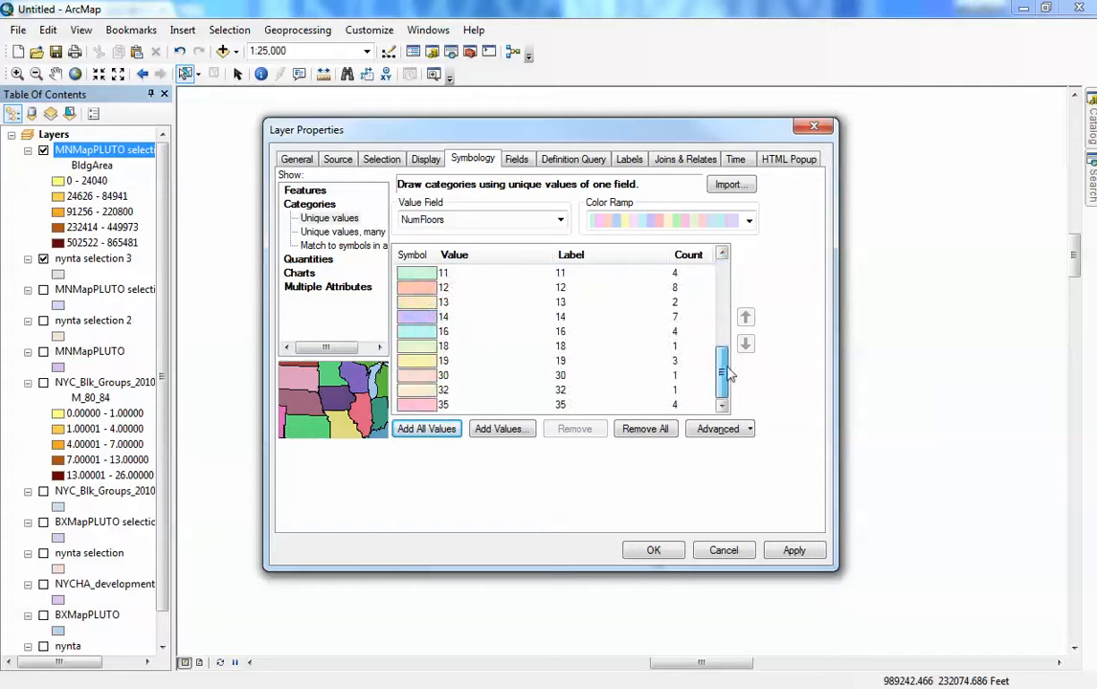
- Group the NumFloors categories 14, 16, 18, 19, 30, 32 and 35 into a single class and apply the symbology
left_click(421, 330)
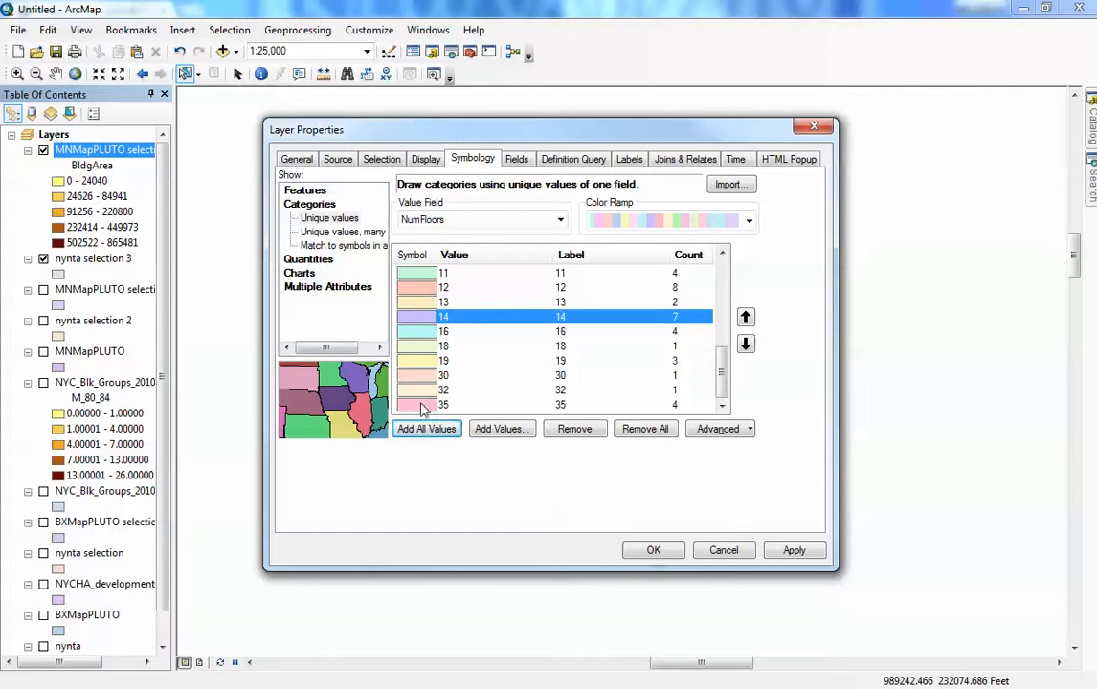
left_click(428, 404)
left_click(421, 322, "shift")
right_click(421, 321)
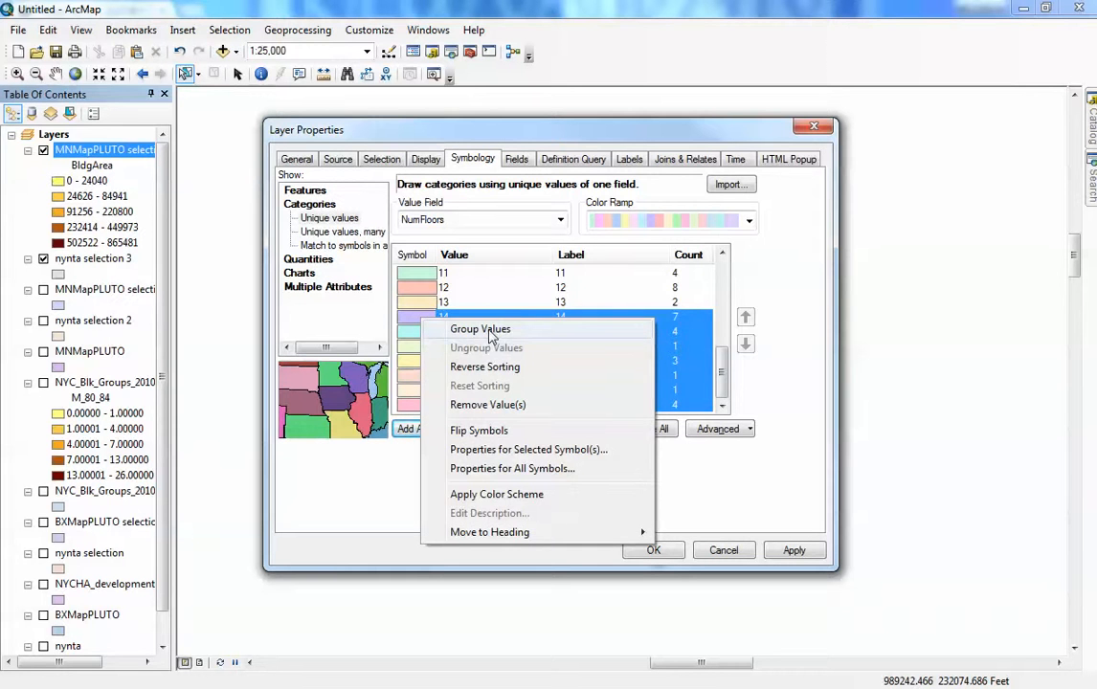
left_click(489, 329)
scroll(651, 339, "down", 4)
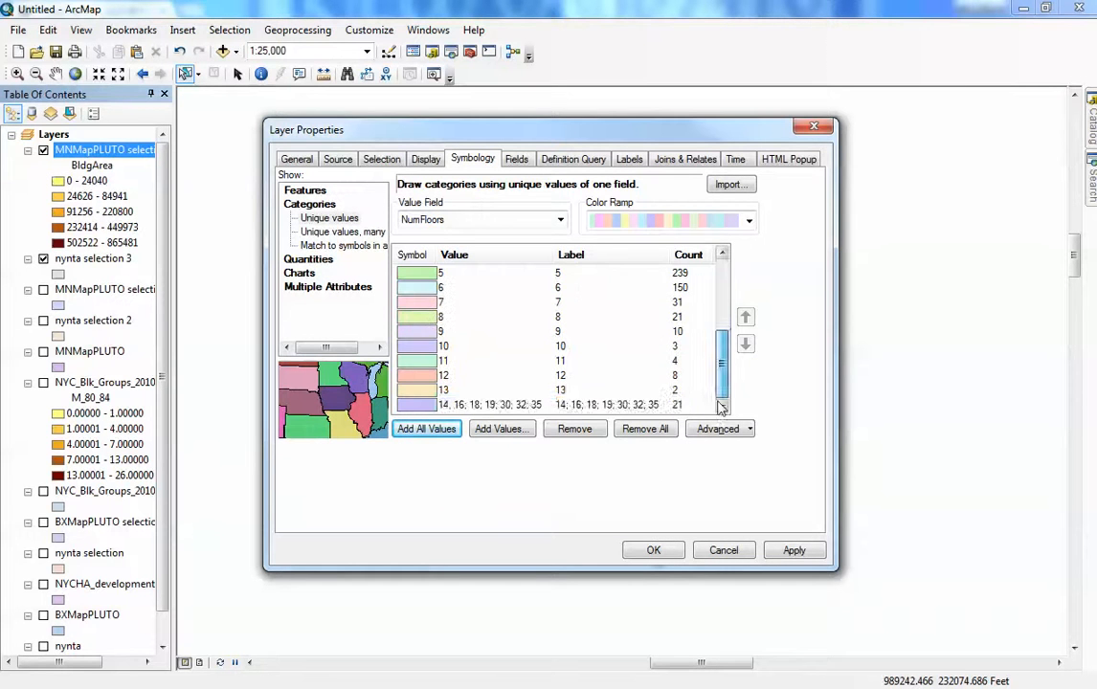
left_click(579, 405)
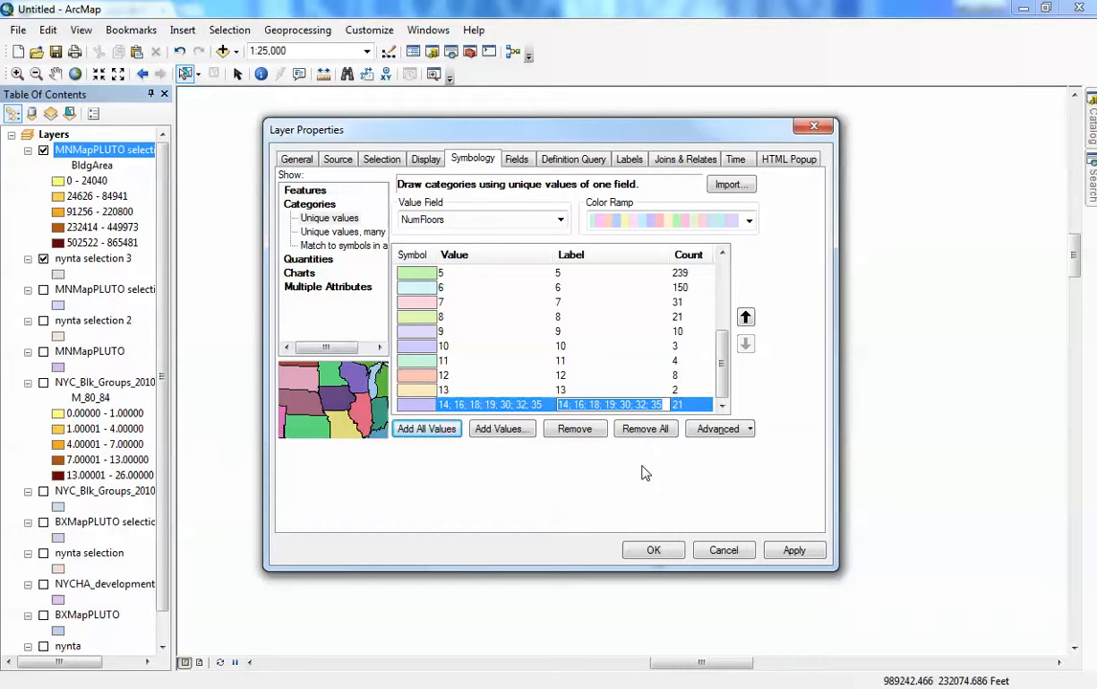
left_click(654, 550)
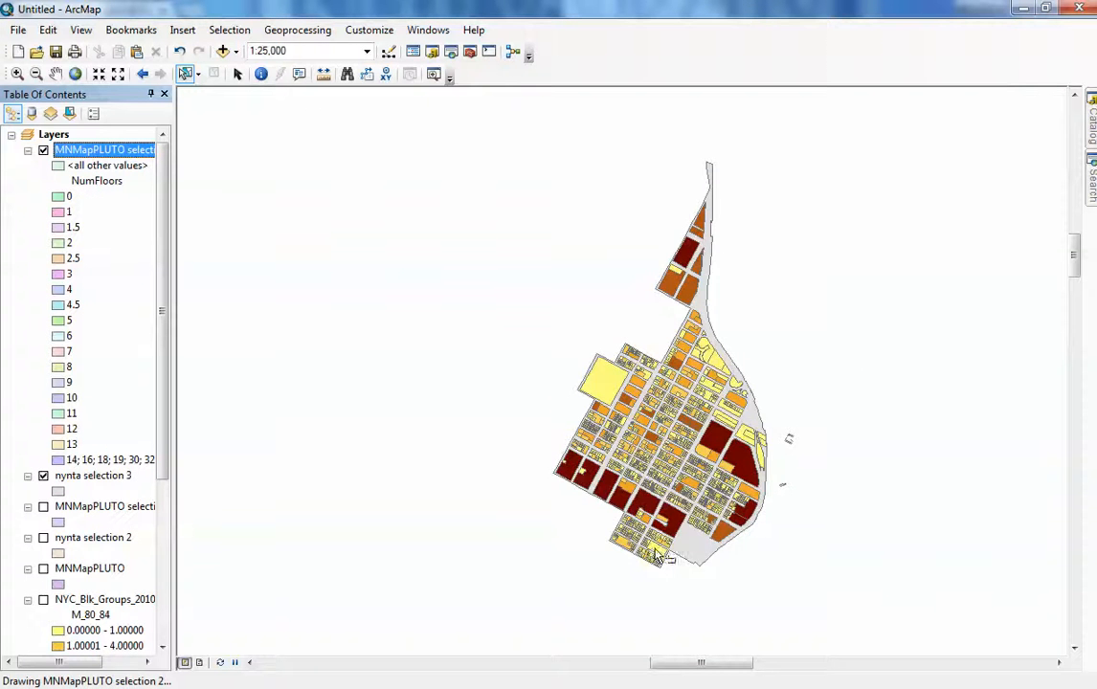
scroll(691, 486, "up", 2)
scroll(698, 483, "down", 5)
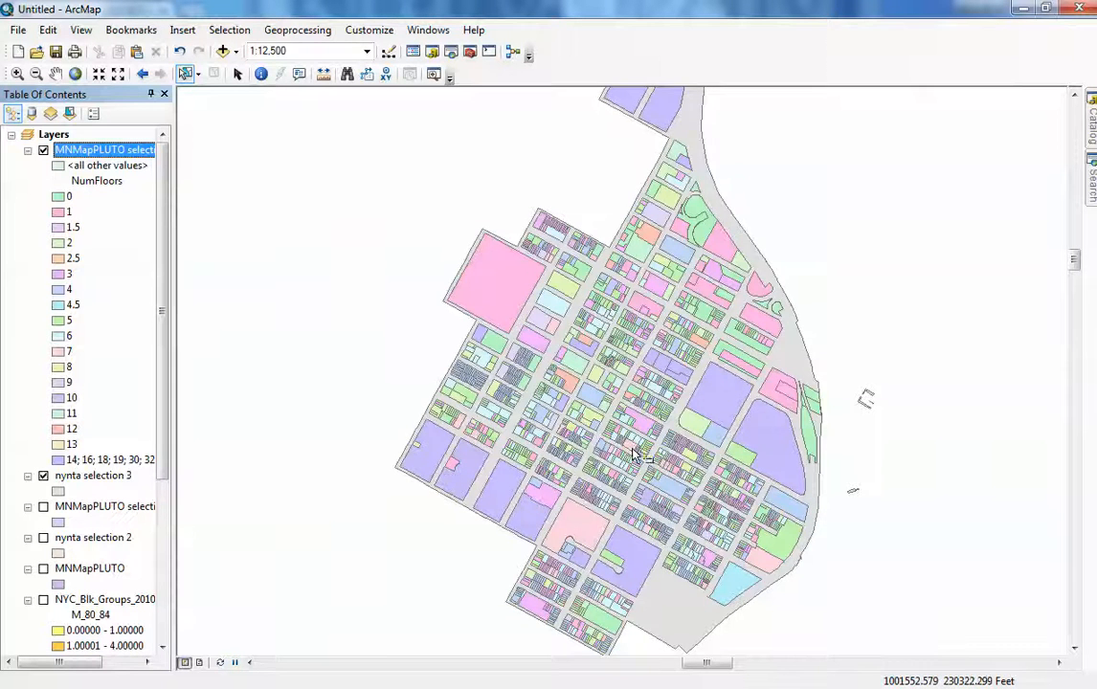
scroll(639, 510, "up", 1)
scroll(639, 510, "up", 2)
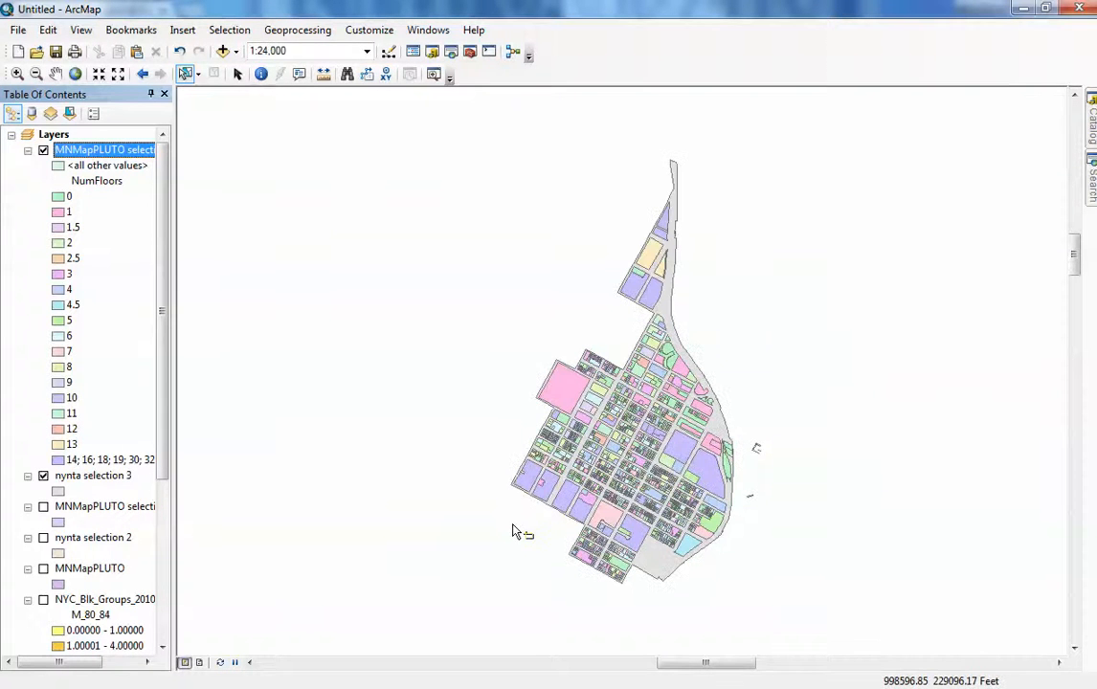